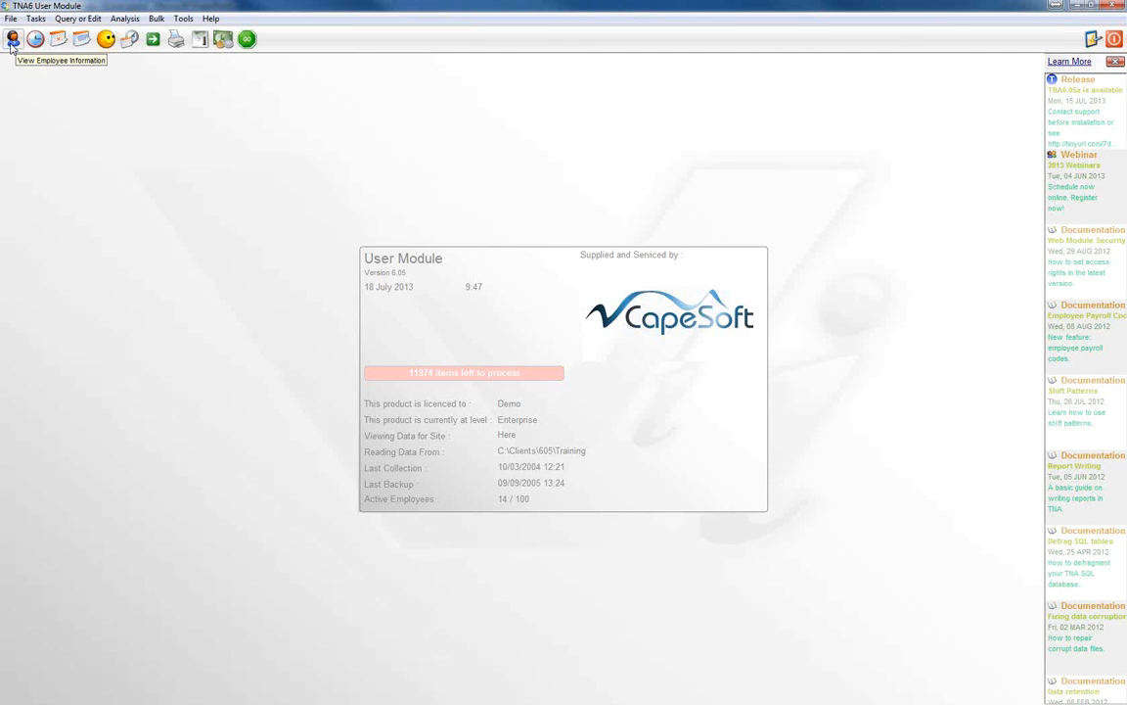
Step: Open the used-leave list for the second employee in the employee records
click(12, 43)
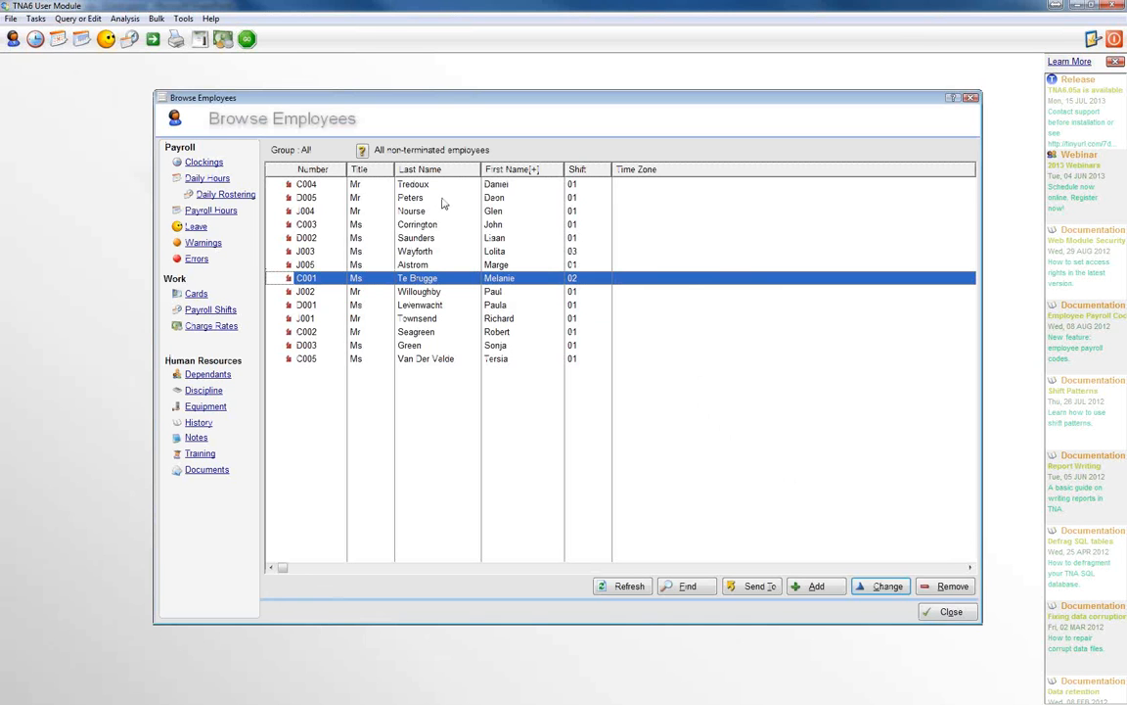
click(370, 197)
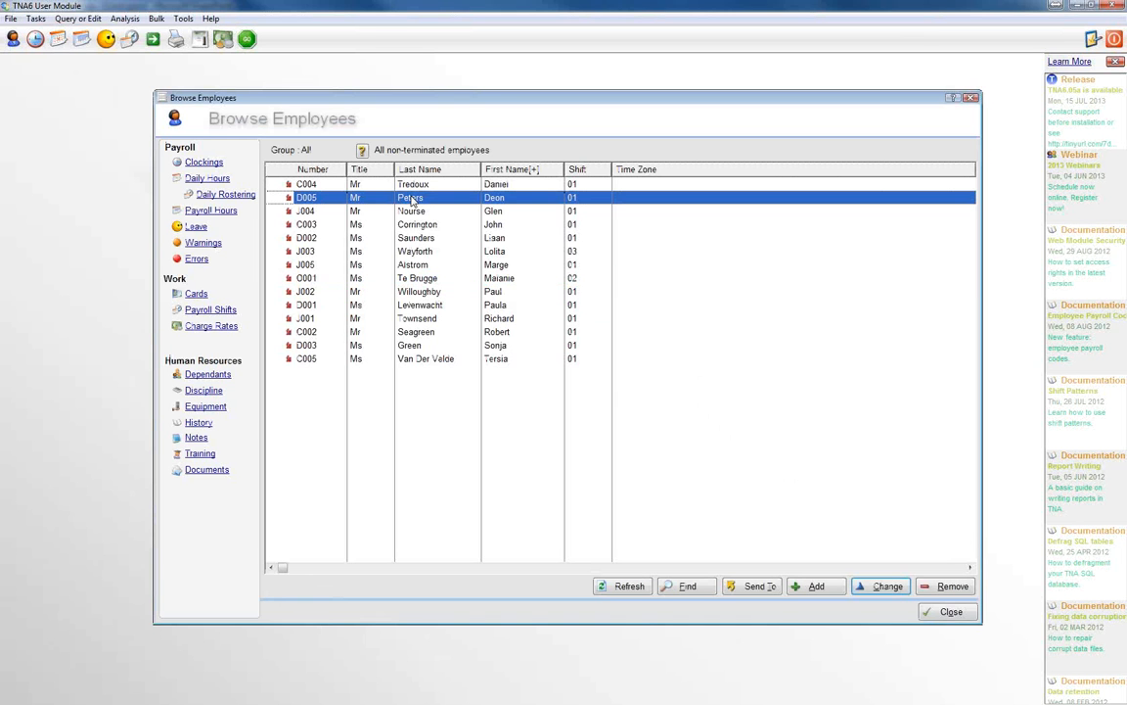
click(194, 227)
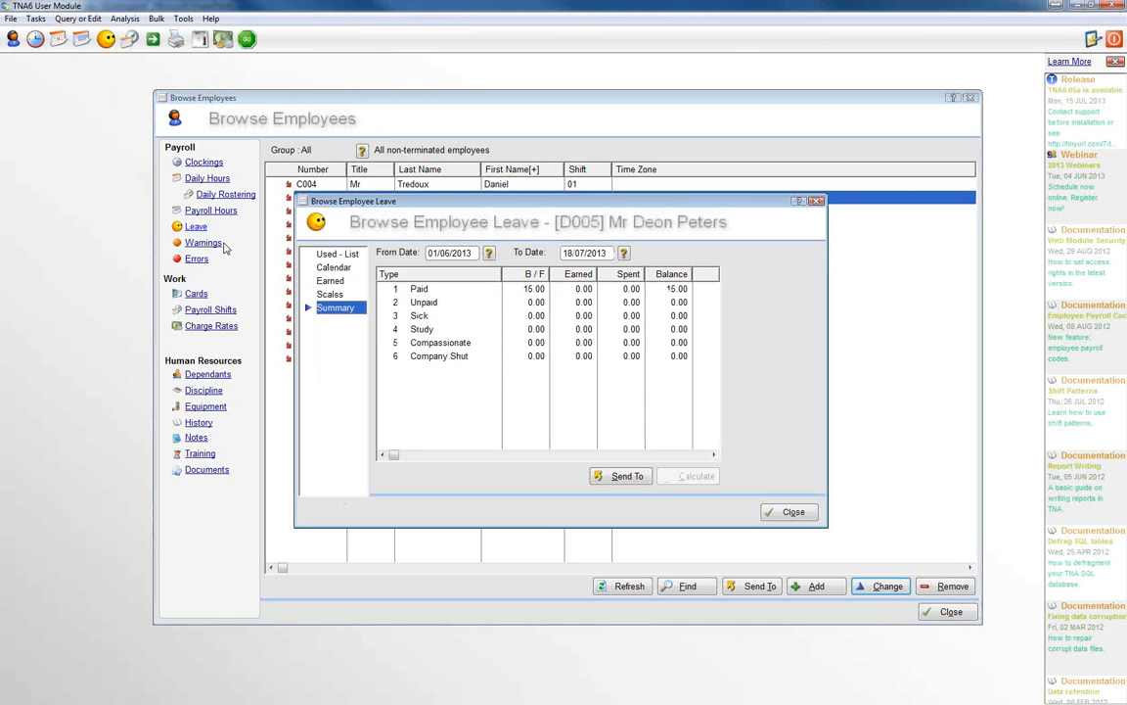
click(332, 255)
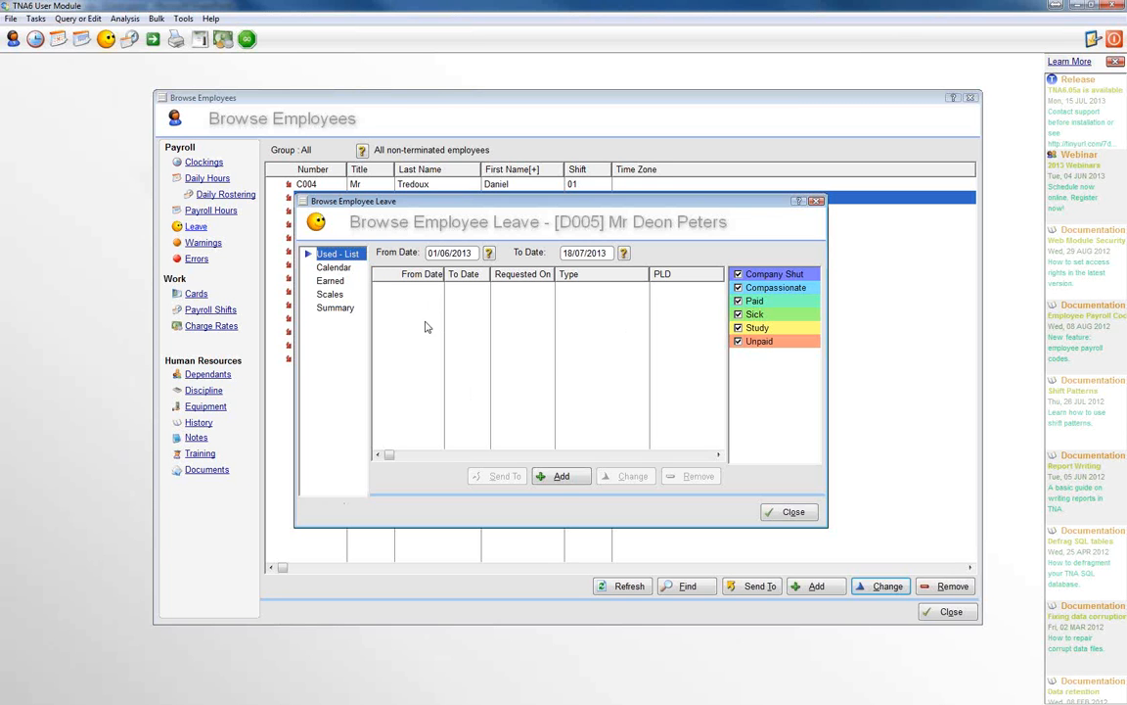
Step: Add a new leave record for this employee and set its leave type to 3, Sick
click(561, 476)
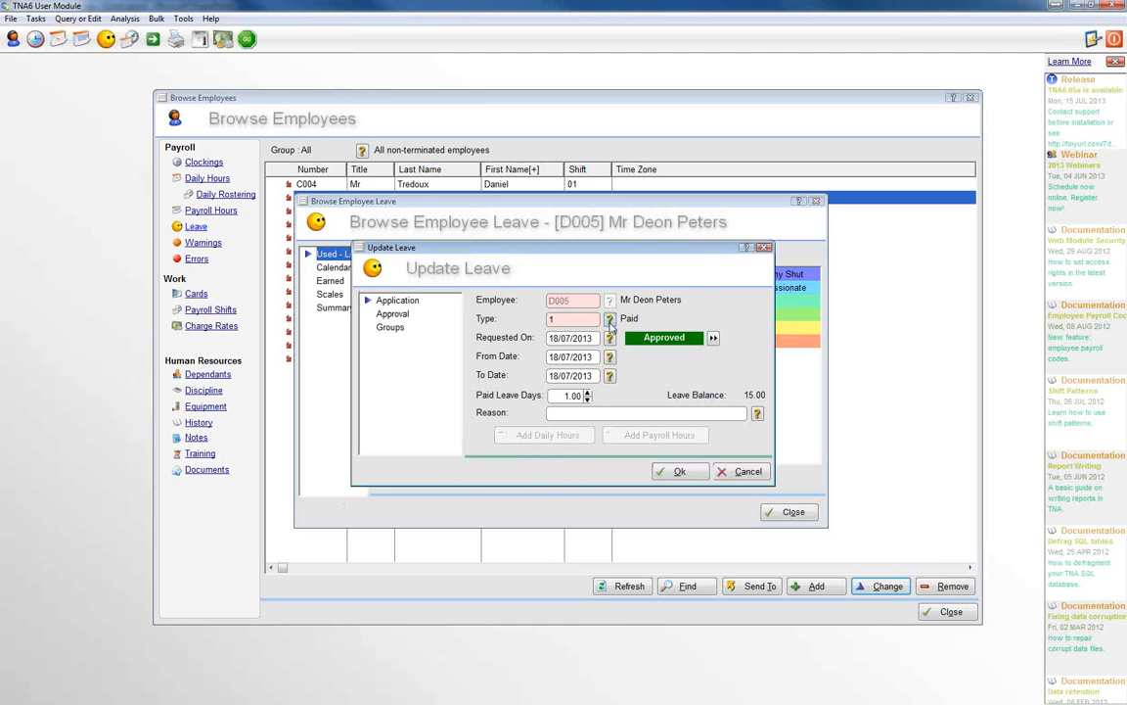
click(609, 321)
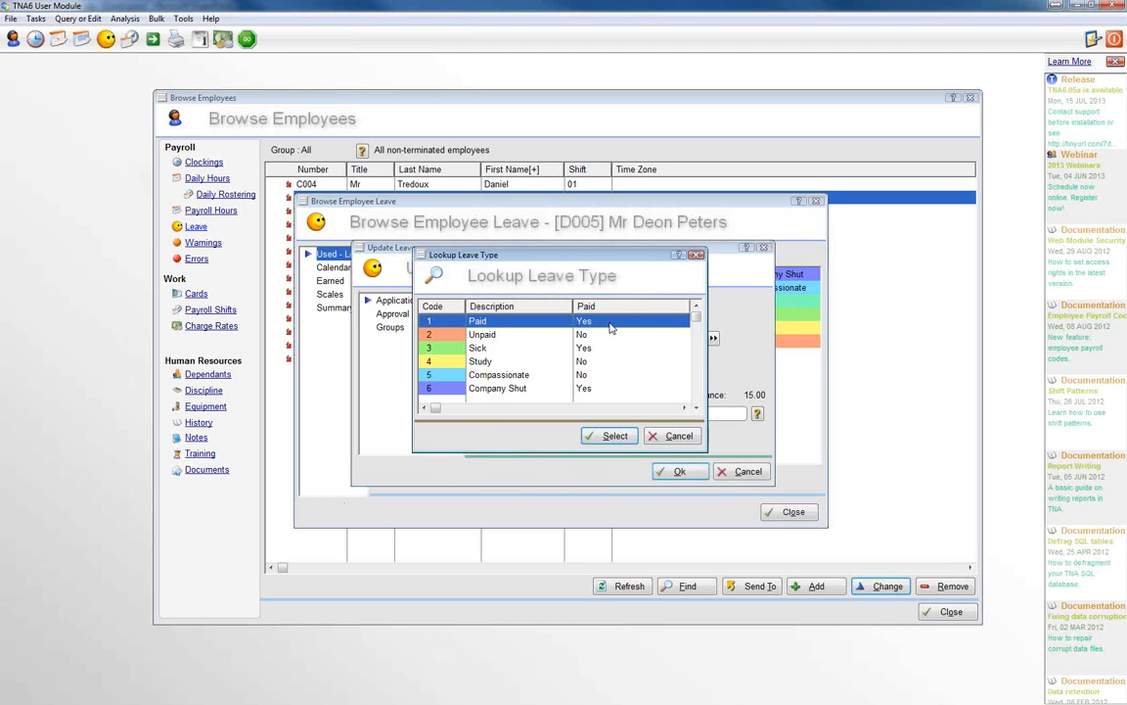
click(483, 350)
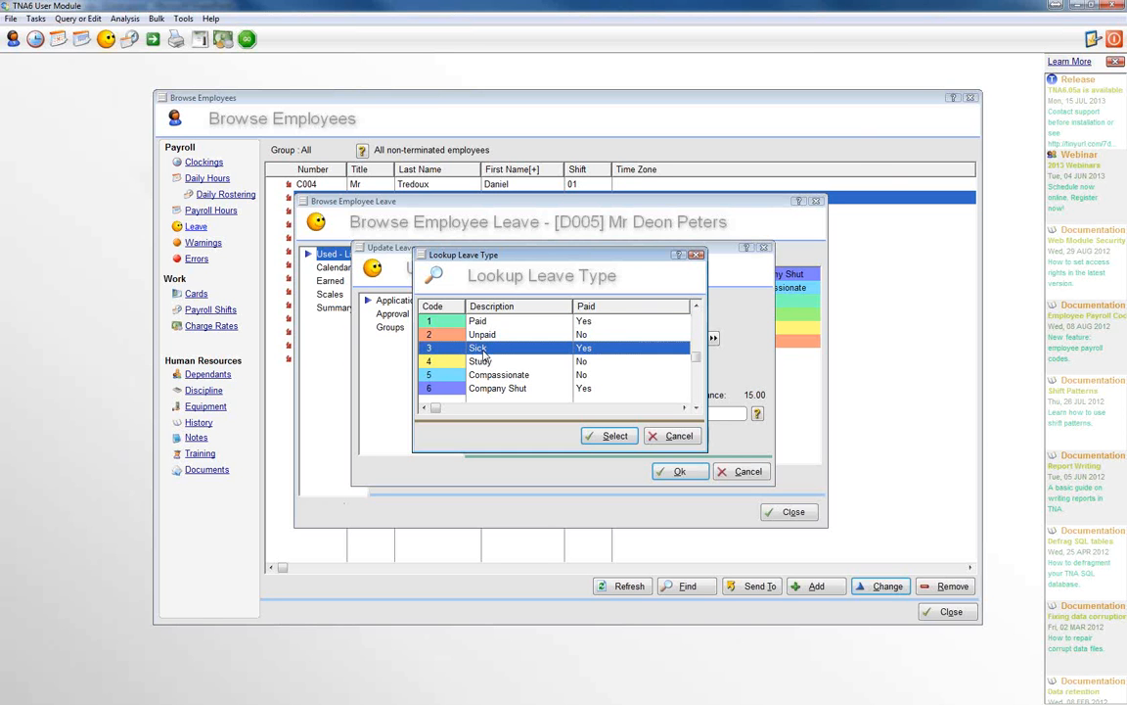
click(612, 436)
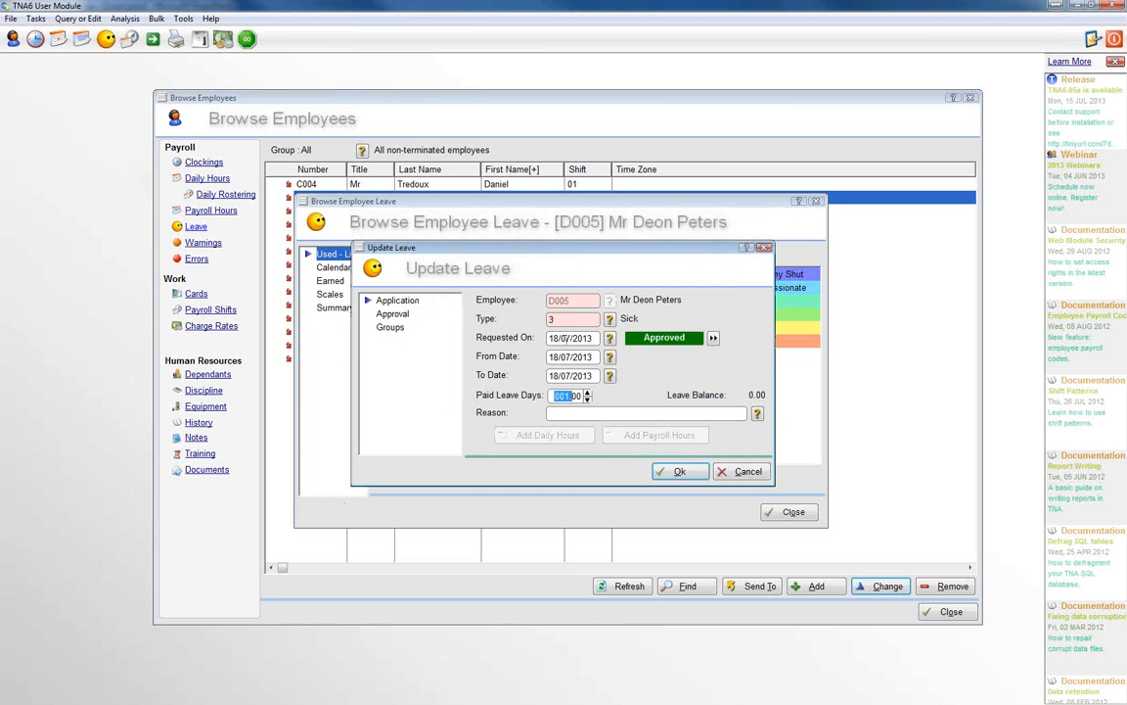
Step: Set both the Requested On date and the From Date of the sick leave to 03/06/2013
click(609, 339)
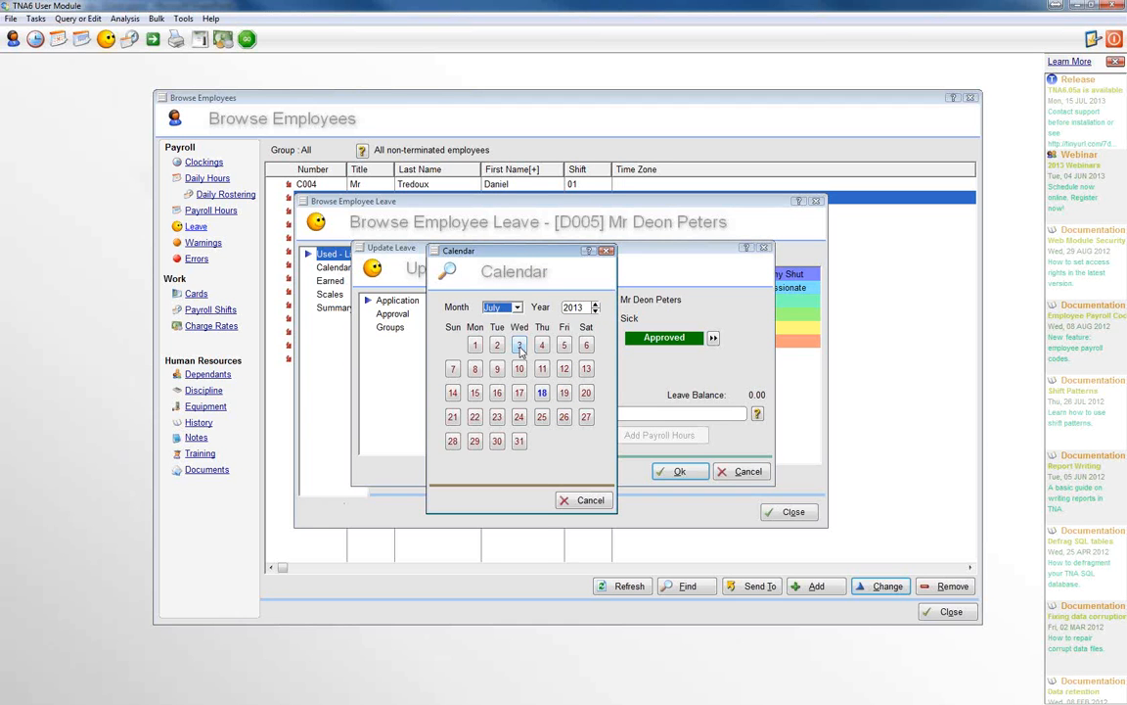
click(501, 307)
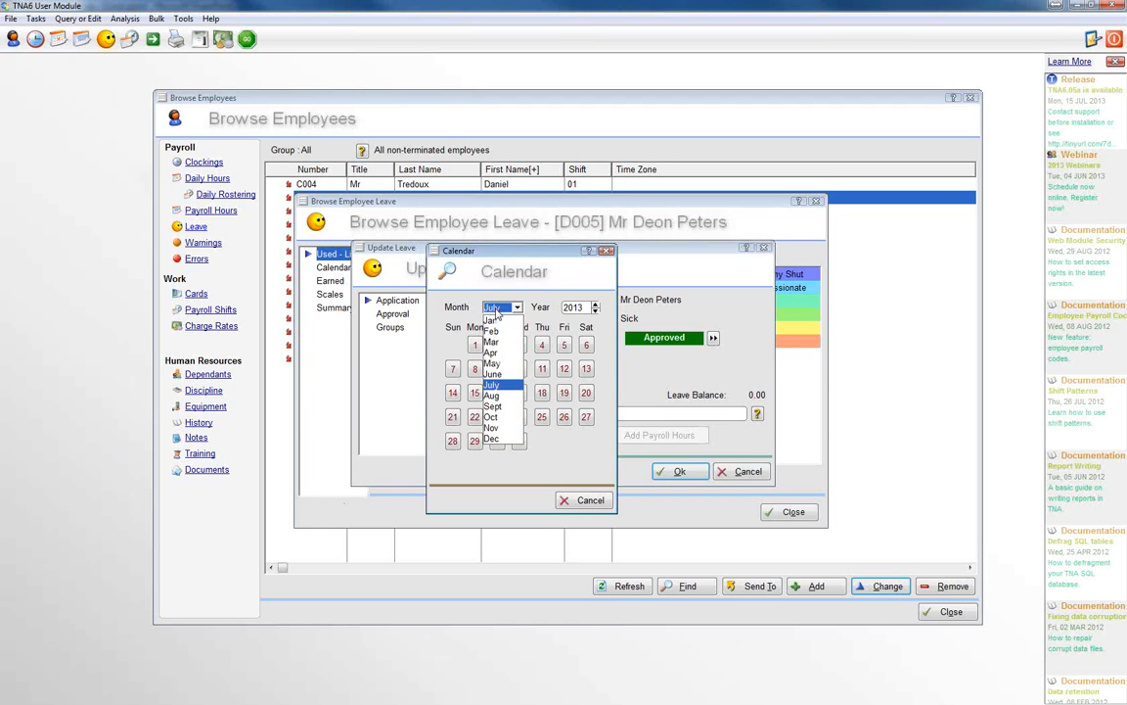
click(494, 373)
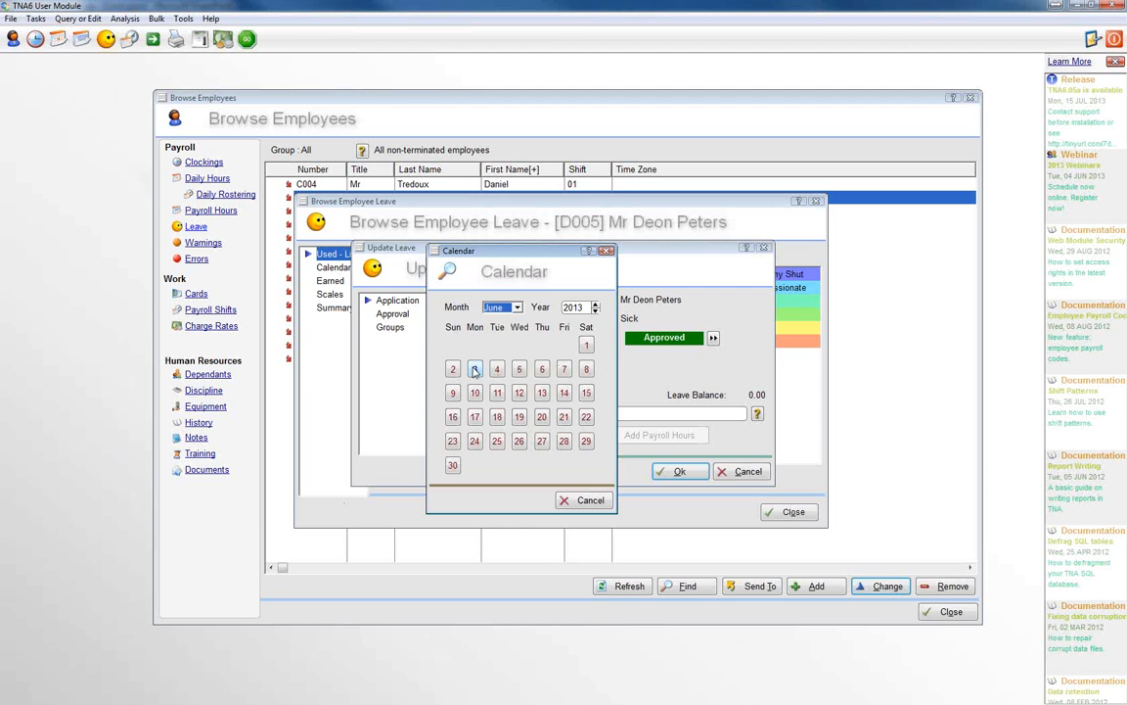
click(475, 369)
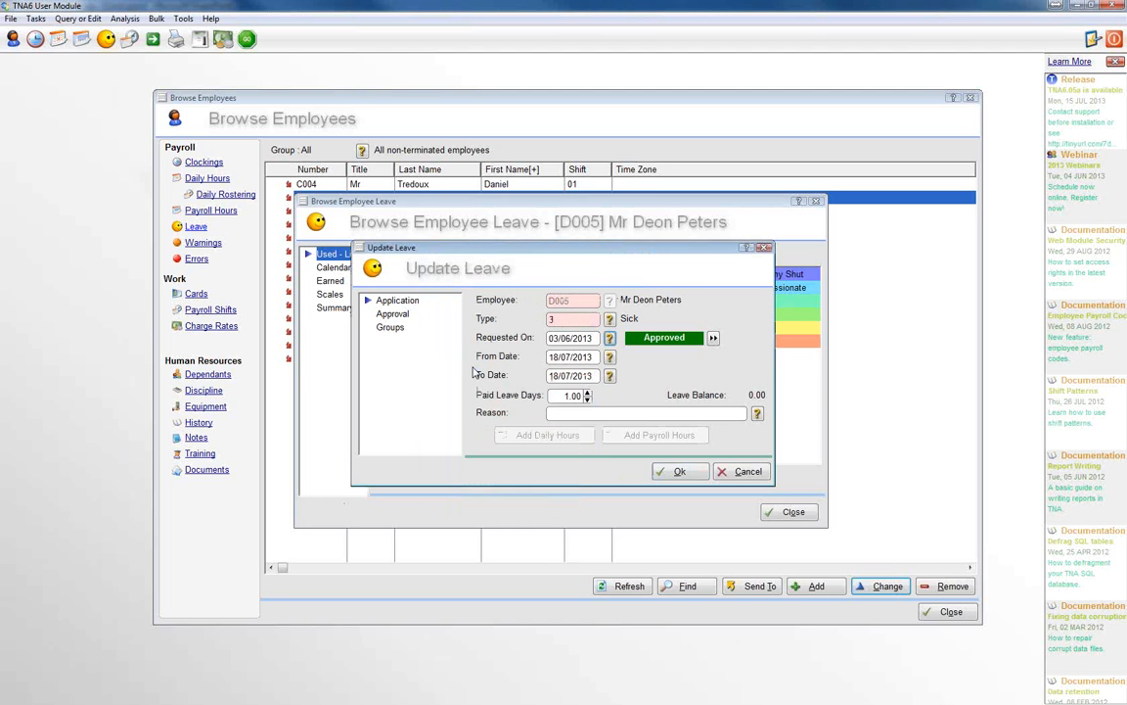
click(611, 360)
click(501, 307)
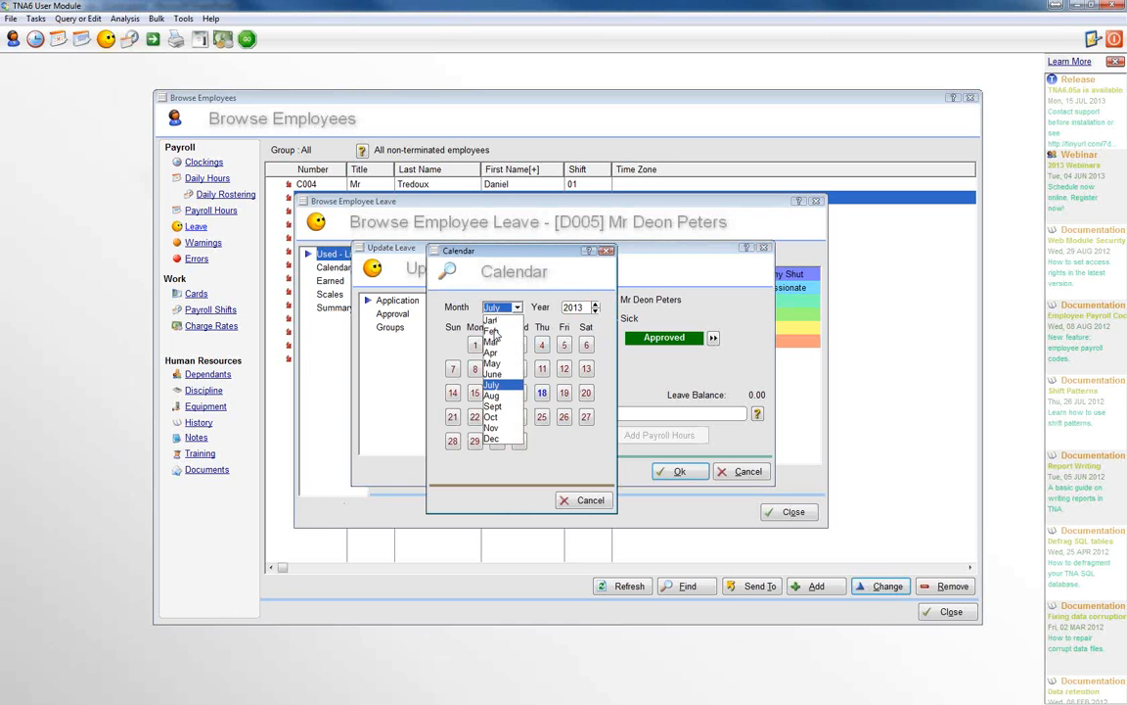
click(492, 375)
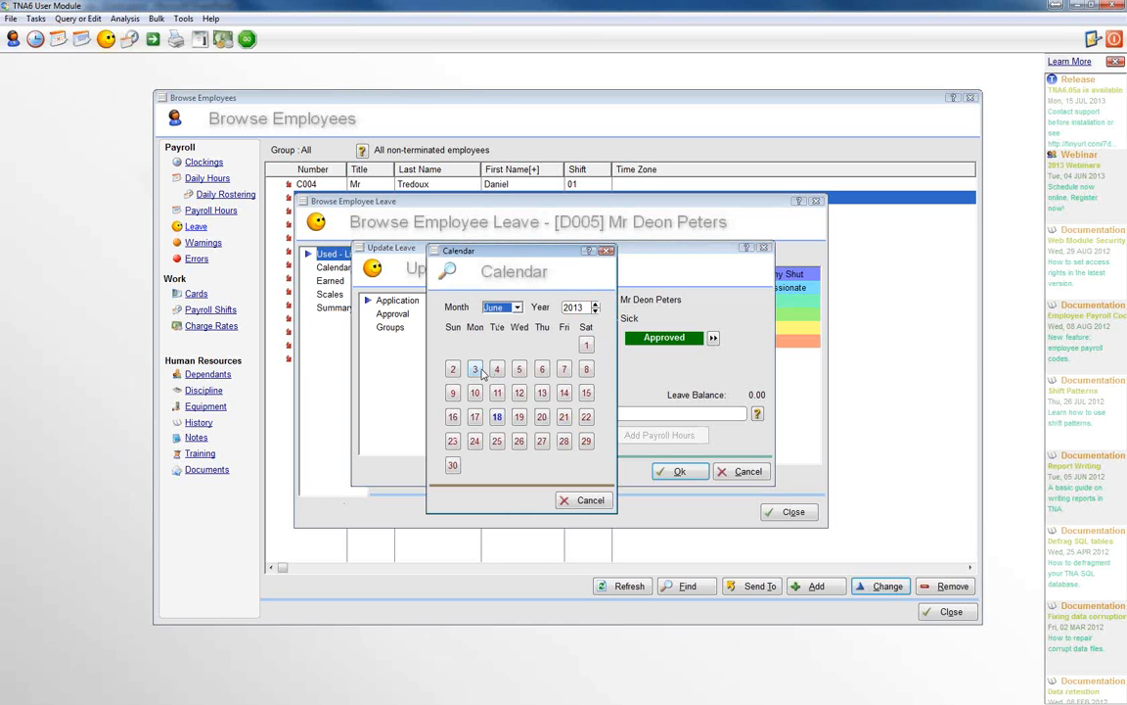
click(475, 370)
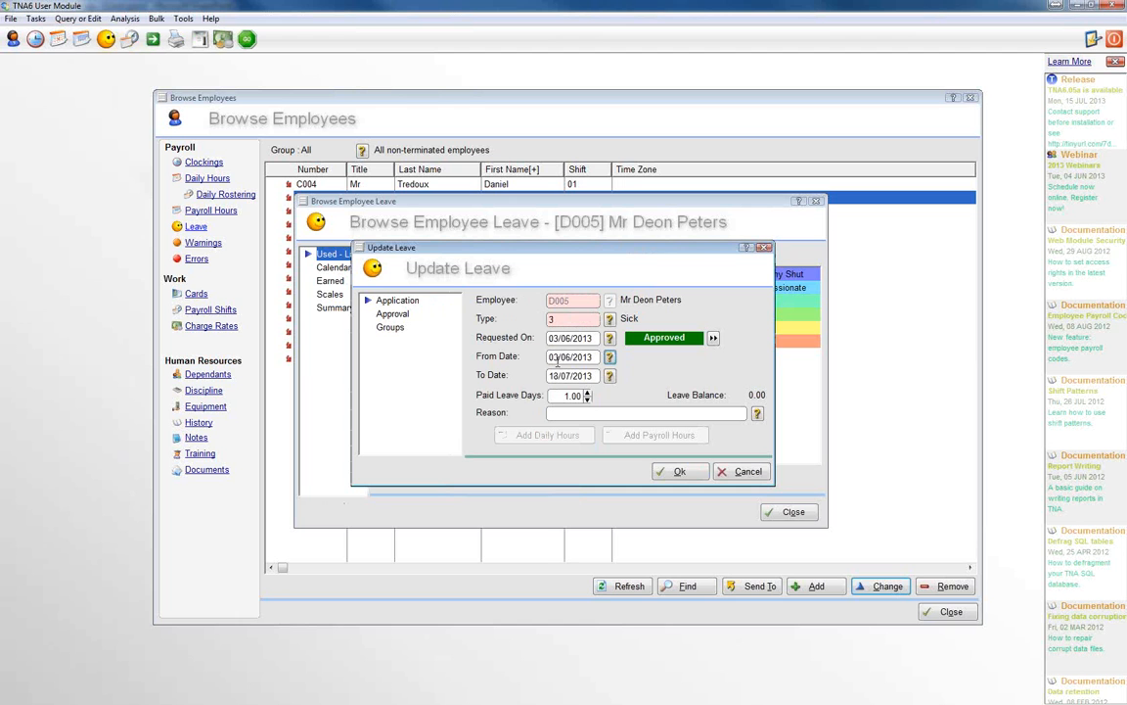
Step: Set the To Date of the sick leave to 04/06/2013 and the paid leave days to 2.00
click(609, 376)
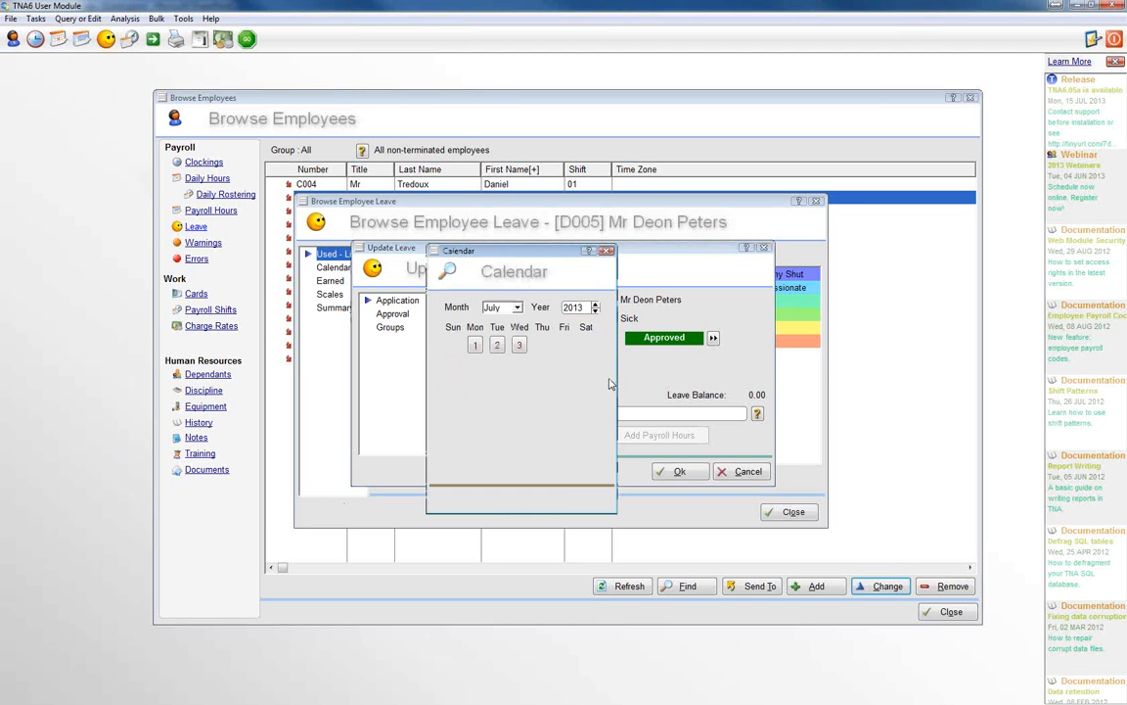
click(501, 308)
click(498, 374)
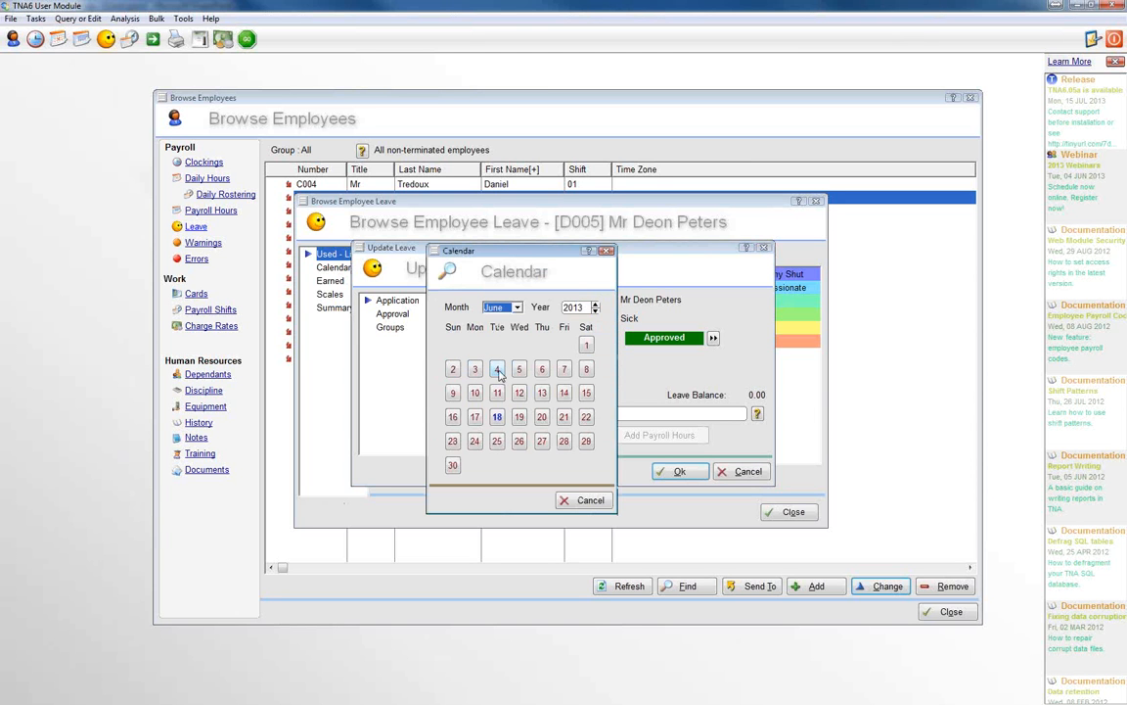
click(498, 372)
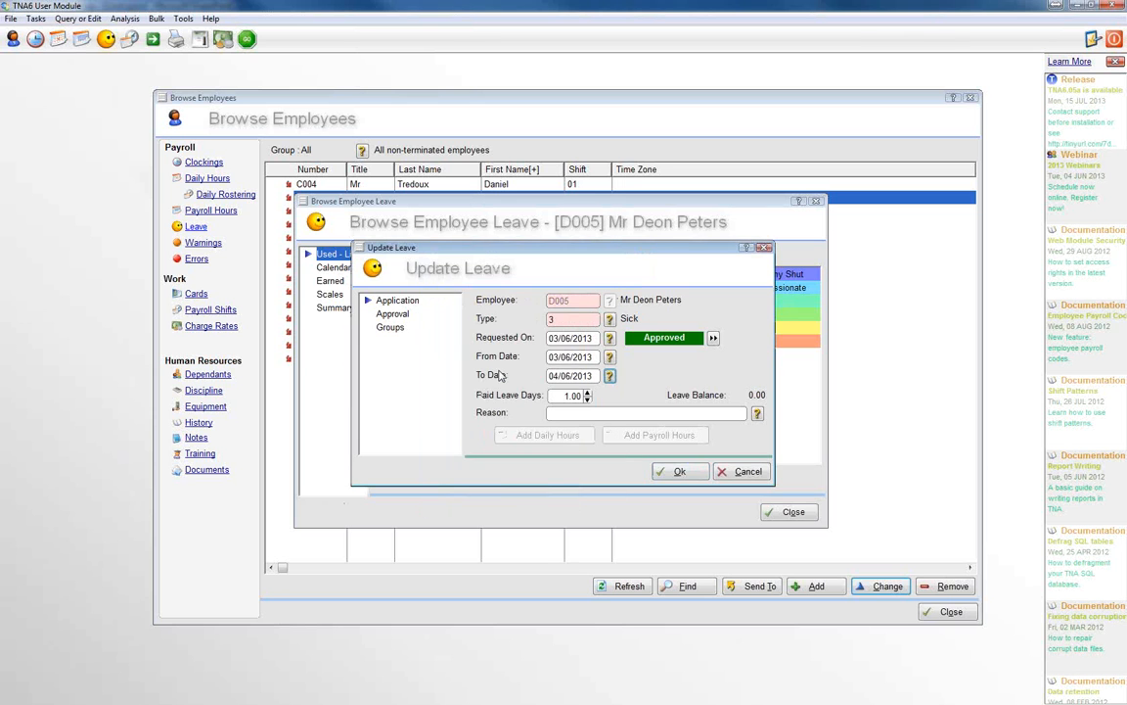
click(588, 392)
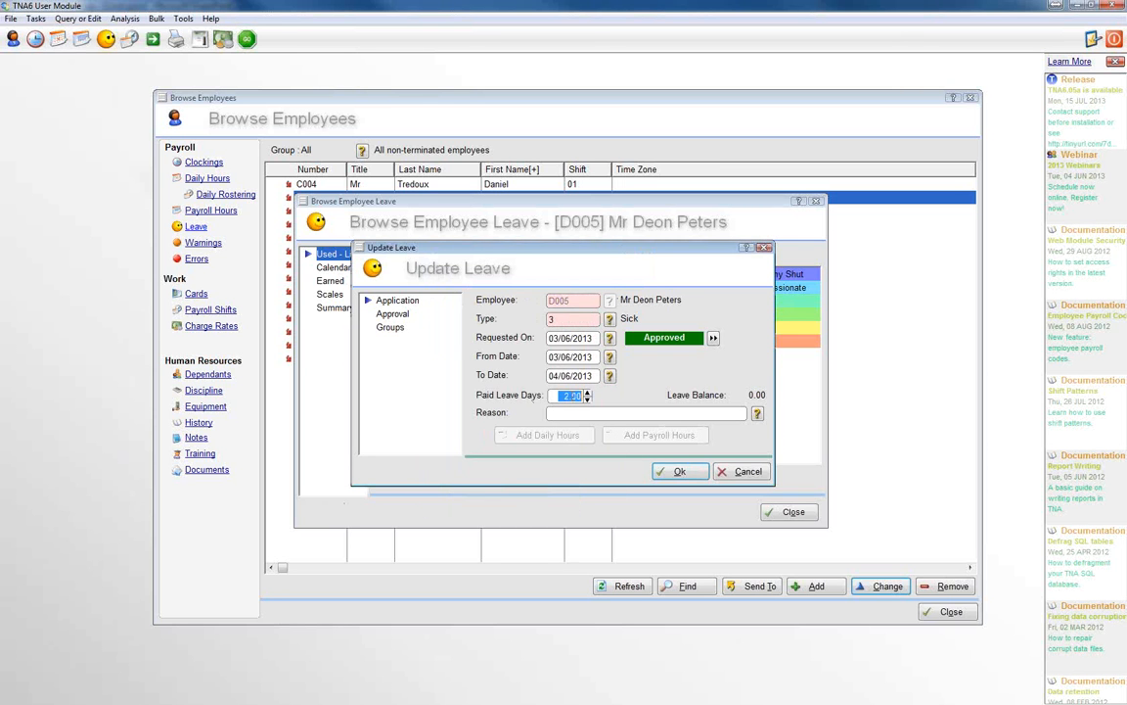
click(565, 412)
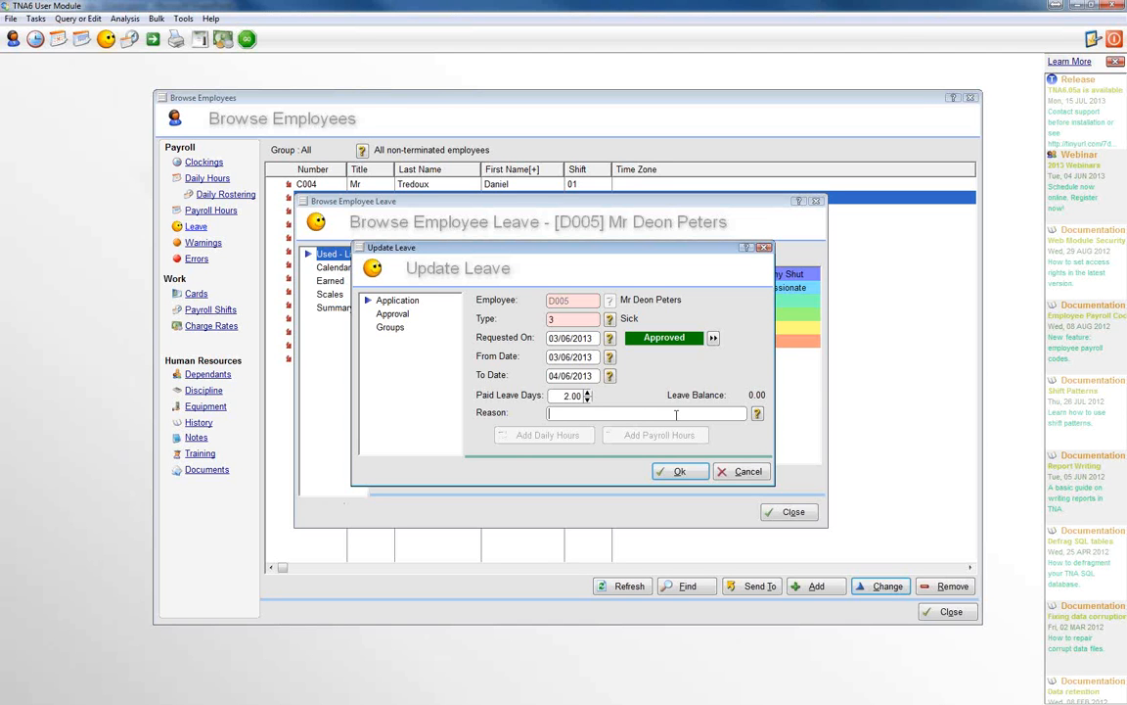
Step: Cycle the leave's approval status through Not Approved and back to Approved
click(713, 338)
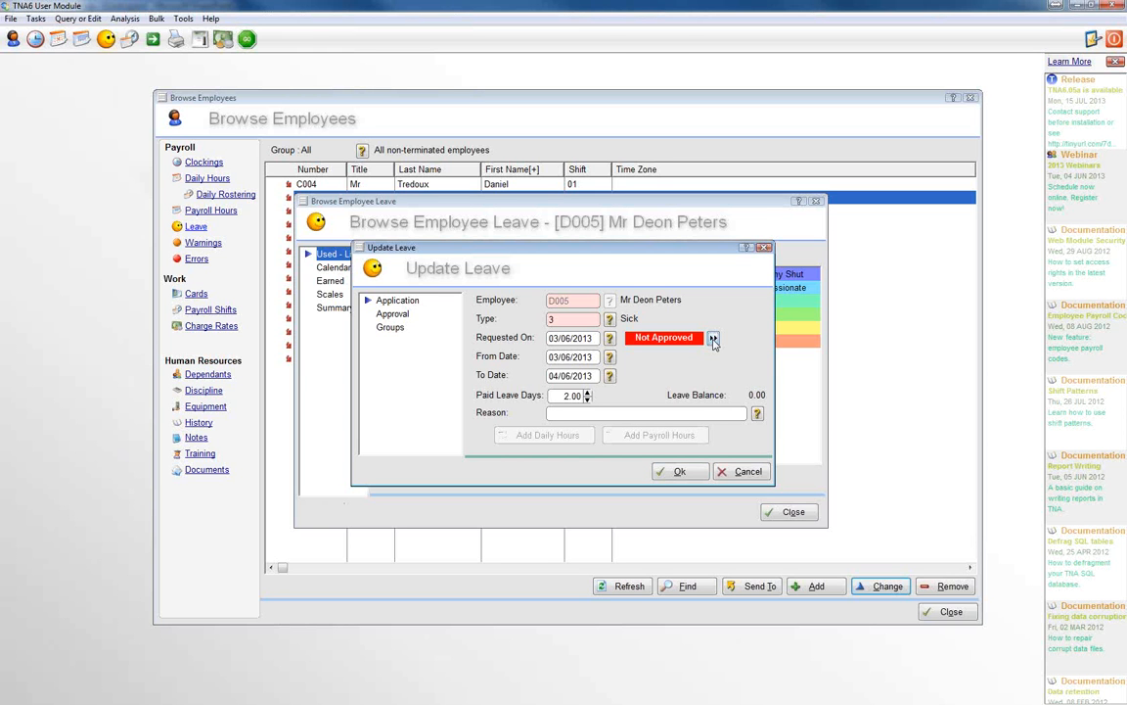
click(713, 338)
click(713, 338)
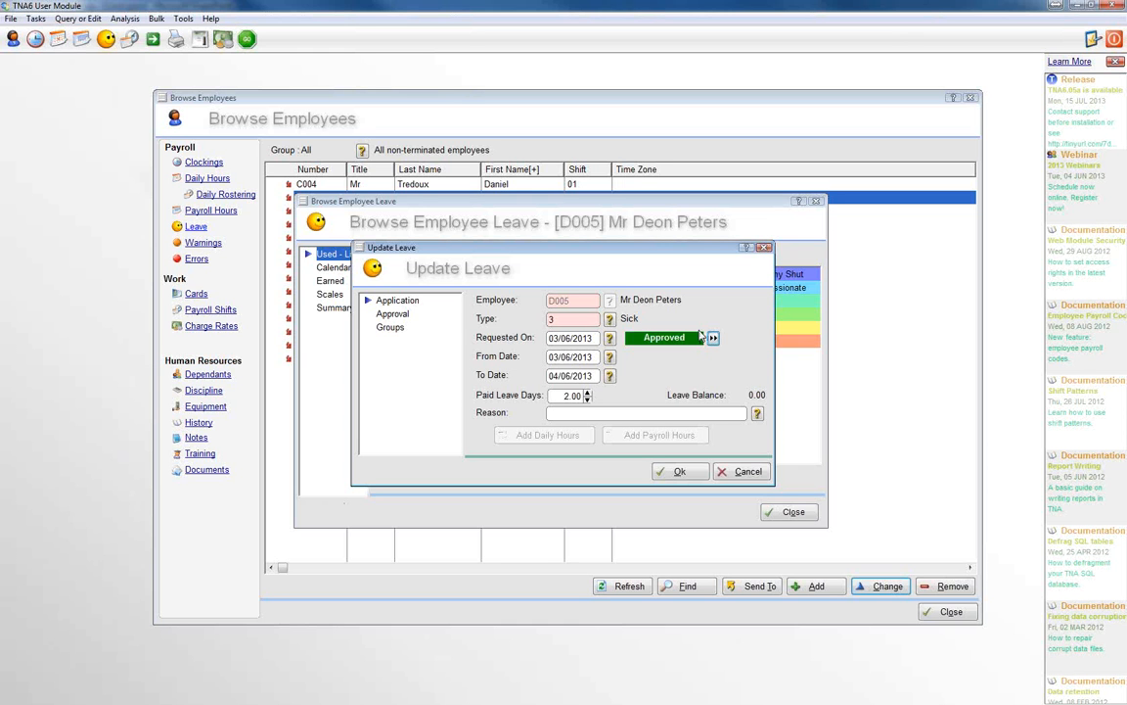
Step: Review the leave record's approval details and staffing groups, then return to the application details and save the record
click(393, 314)
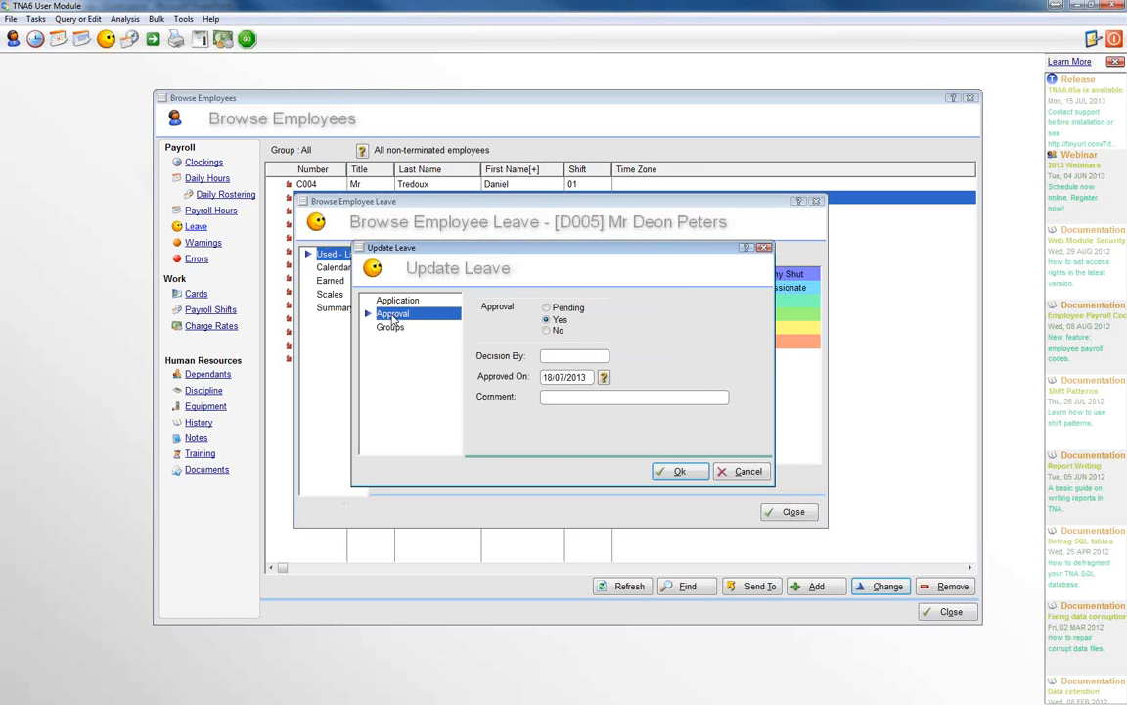
click(548, 356)
click(390, 328)
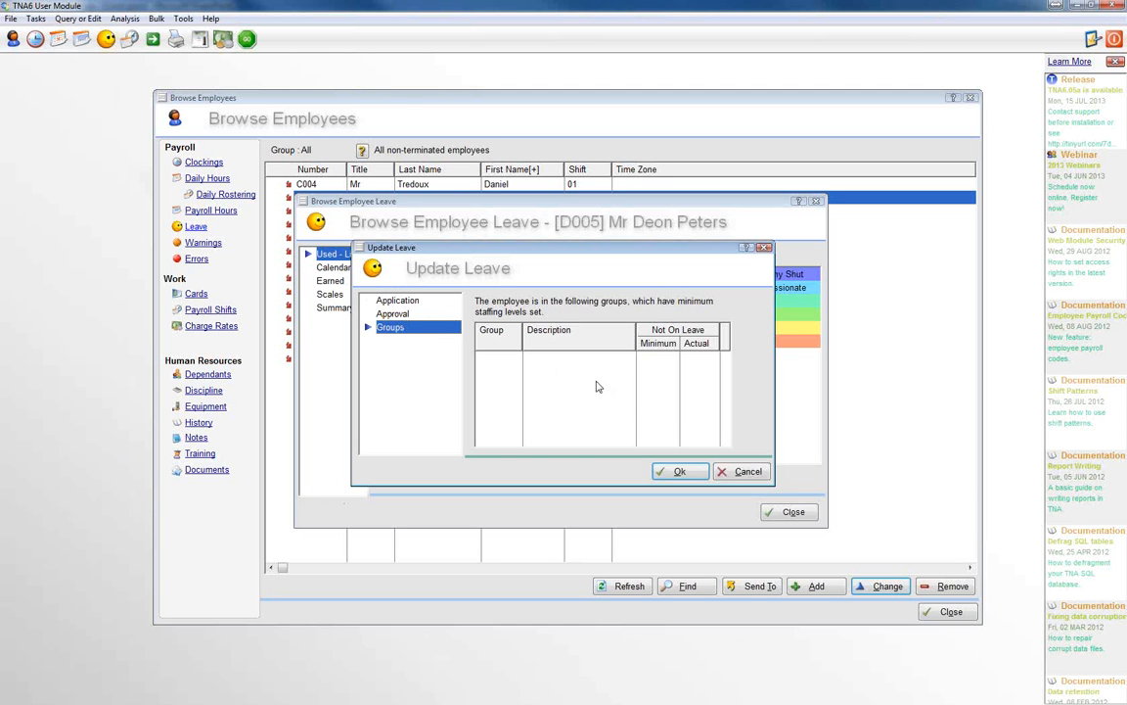
click(401, 300)
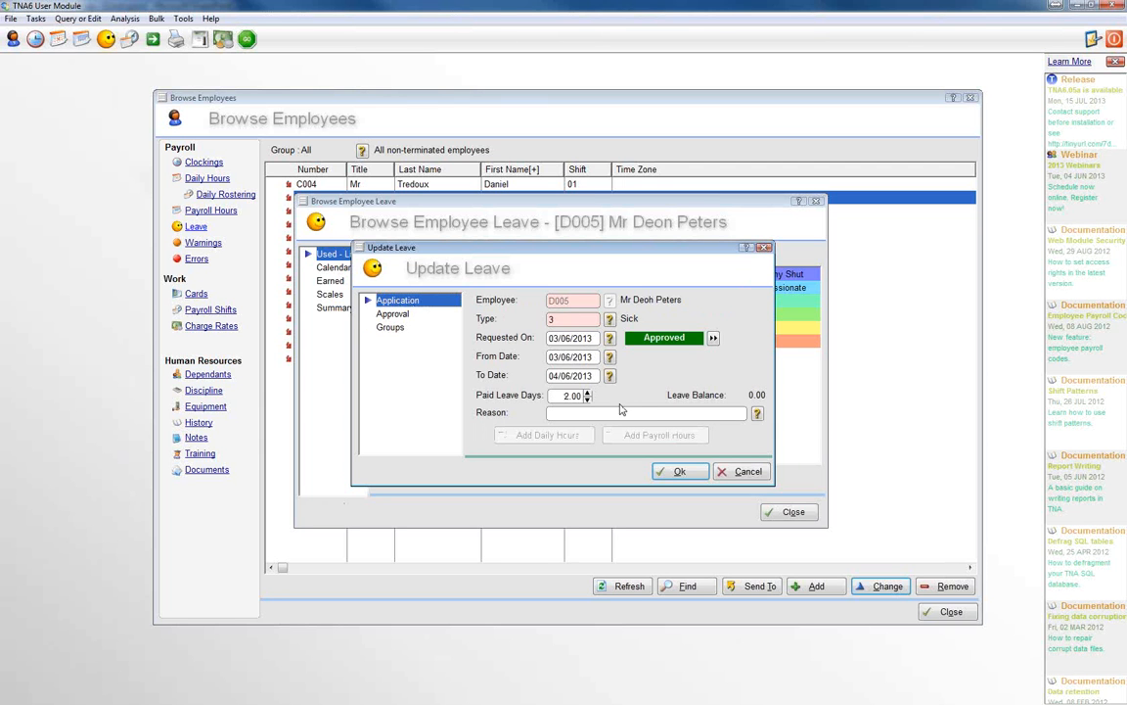
click(680, 472)
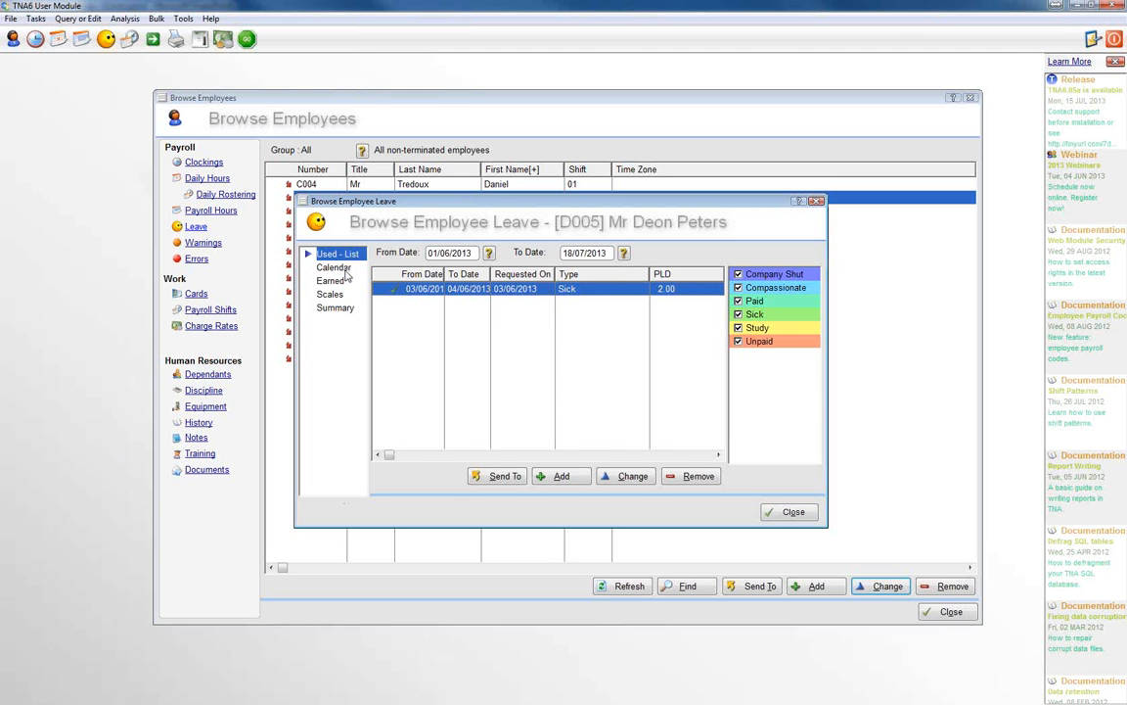
Step: Show the employee's leave calendar, start adding a leave record on 6 June 2013 and discard it without saving
click(336, 268)
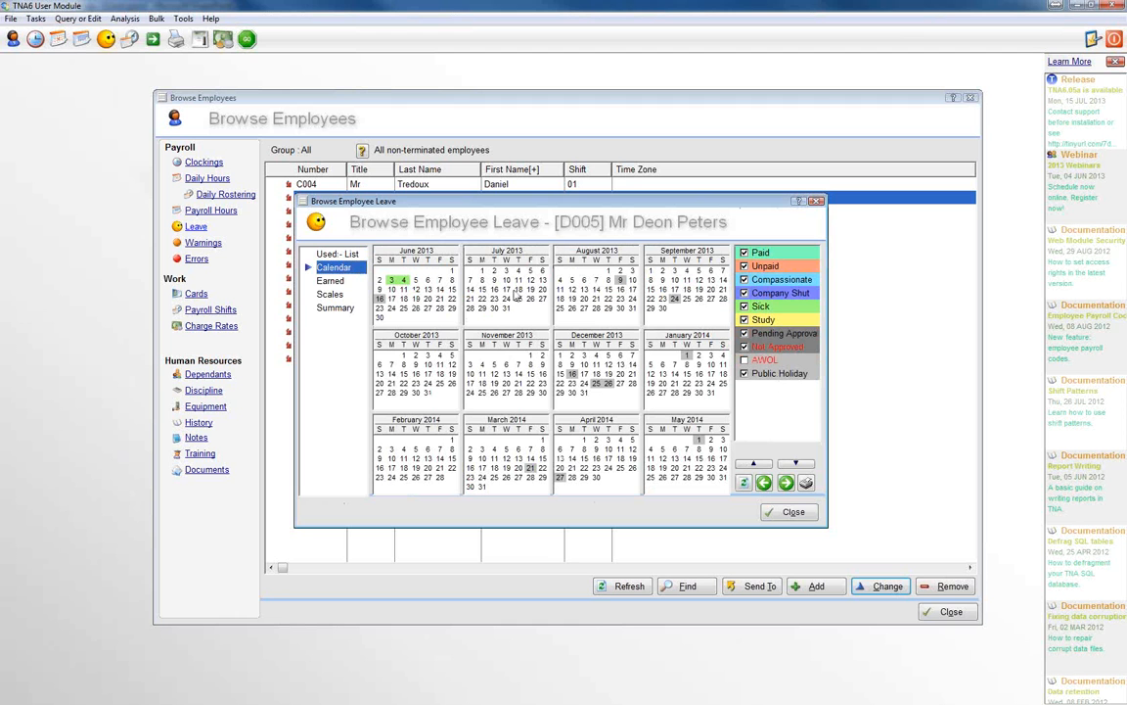
mouse_move(404, 282)
right_click(427, 281)
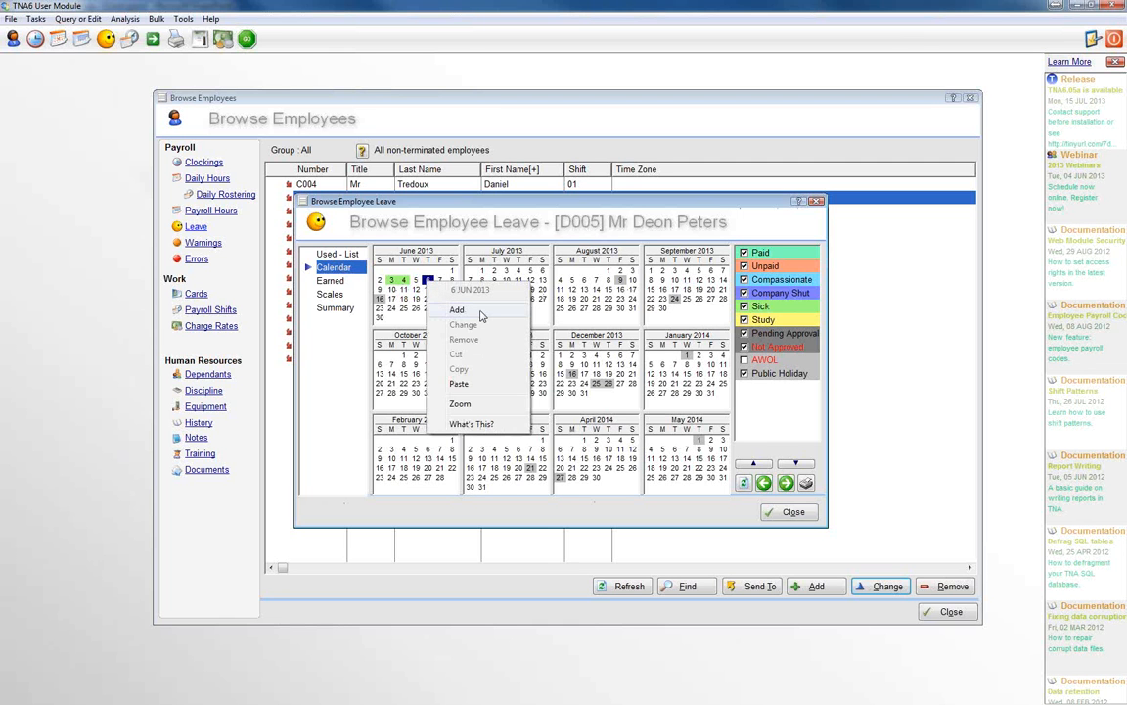
click(478, 312)
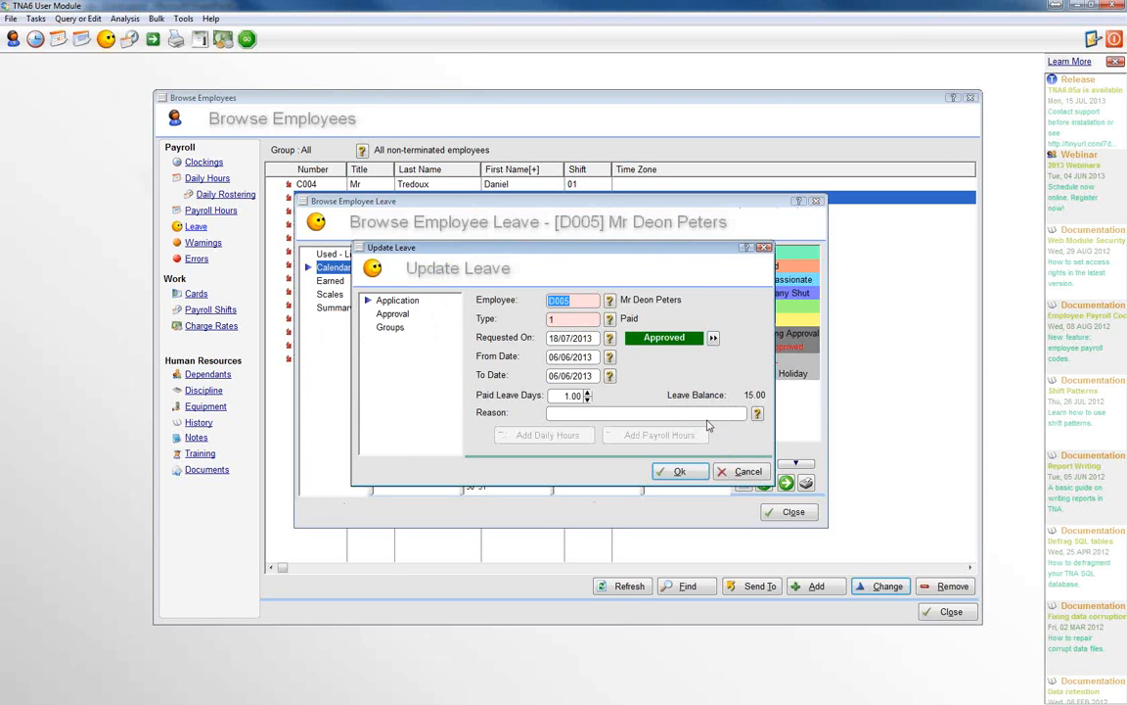
click(746, 472)
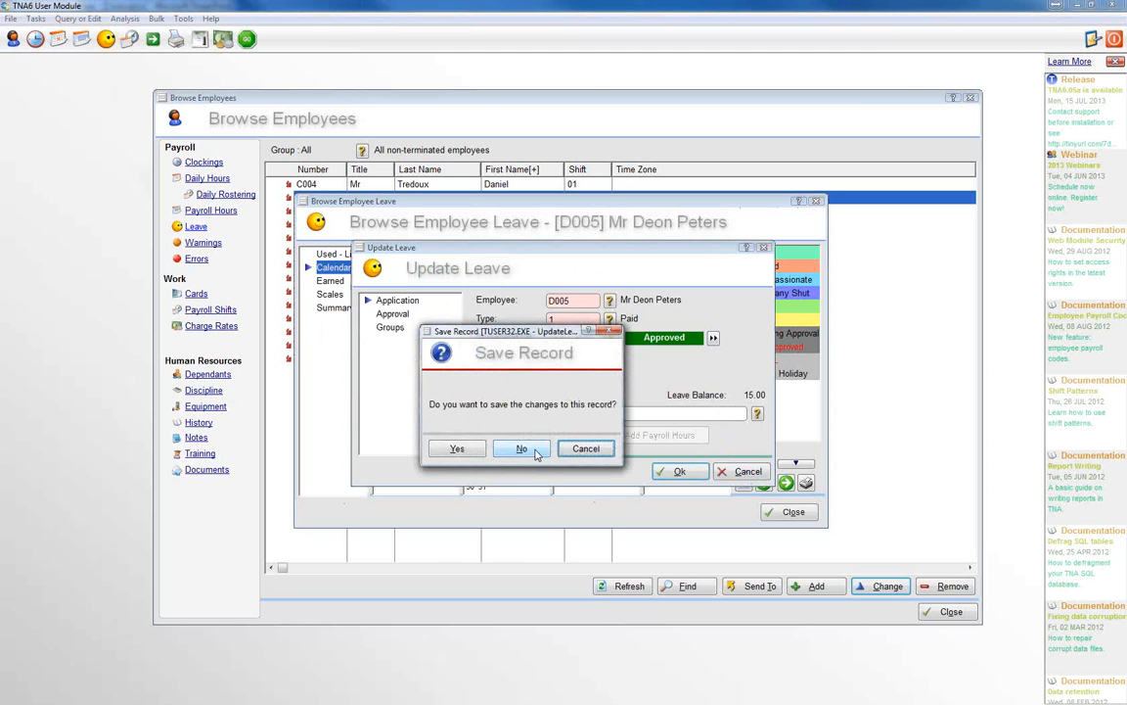
click(534, 450)
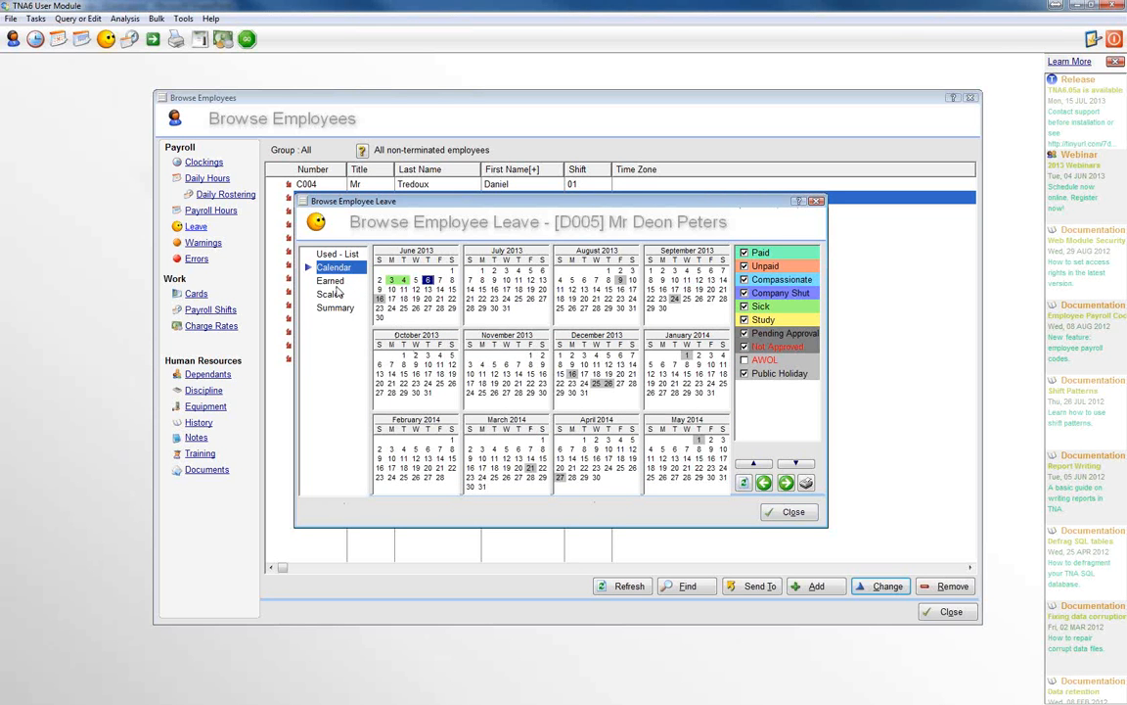
Step: Close this employee's leave window and show the earned leave of the fourth employee in the list
click(793, 513)
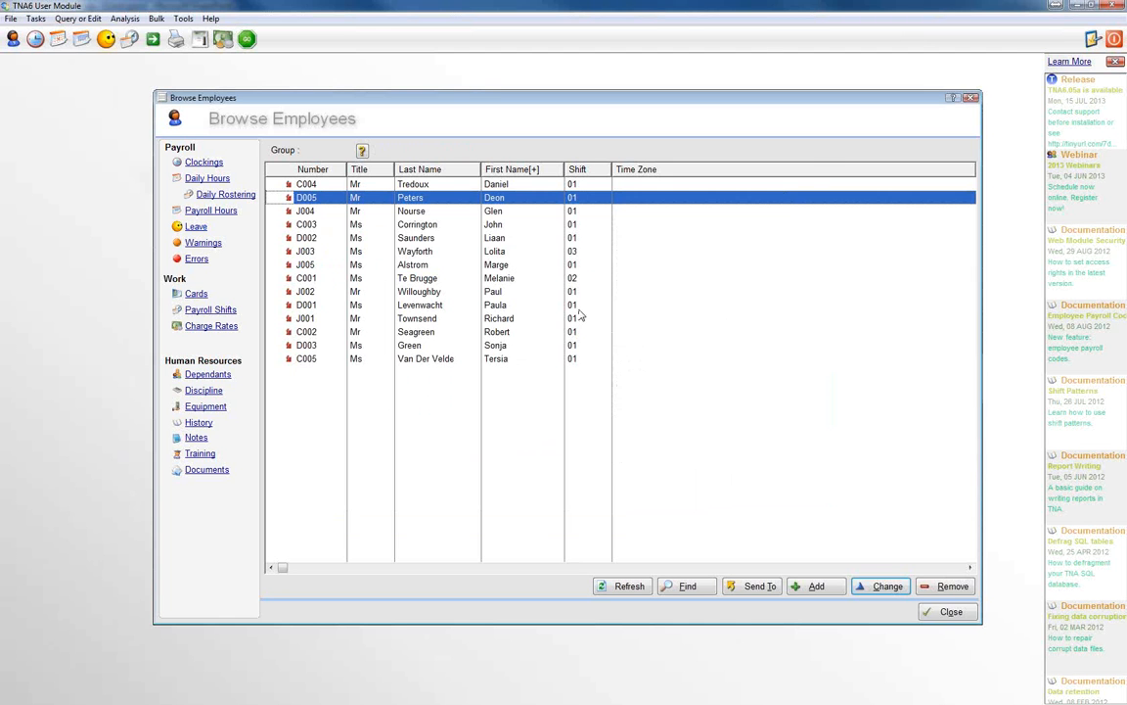
click(325, 226)
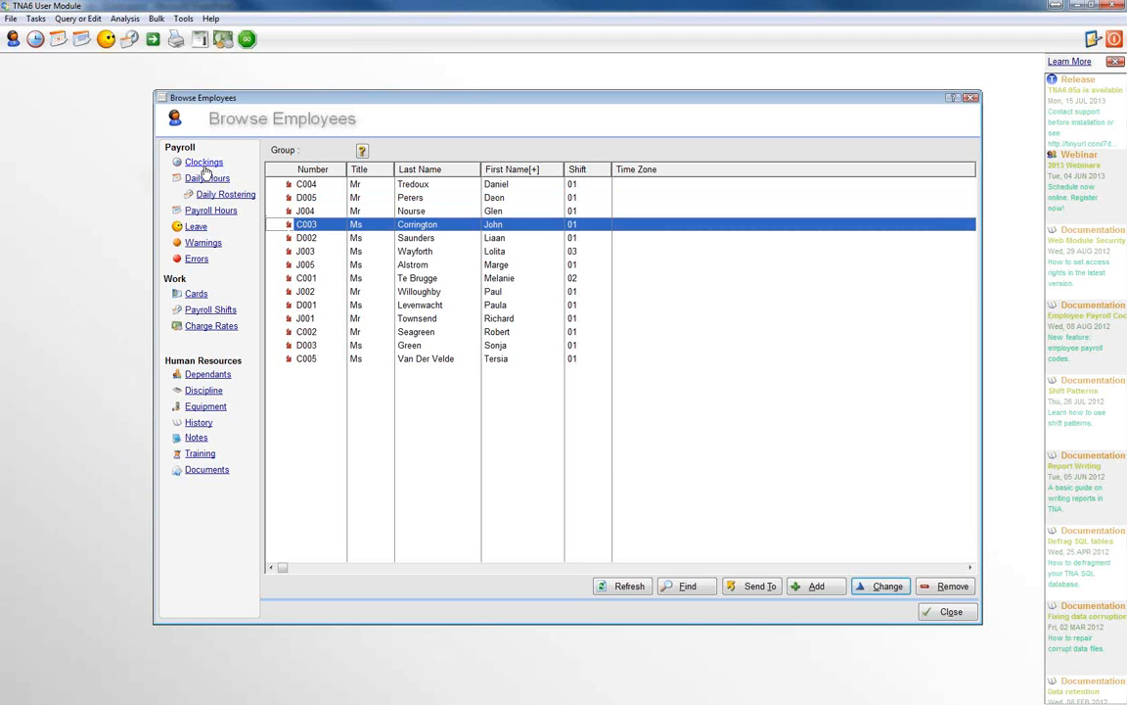
click(196, 227)
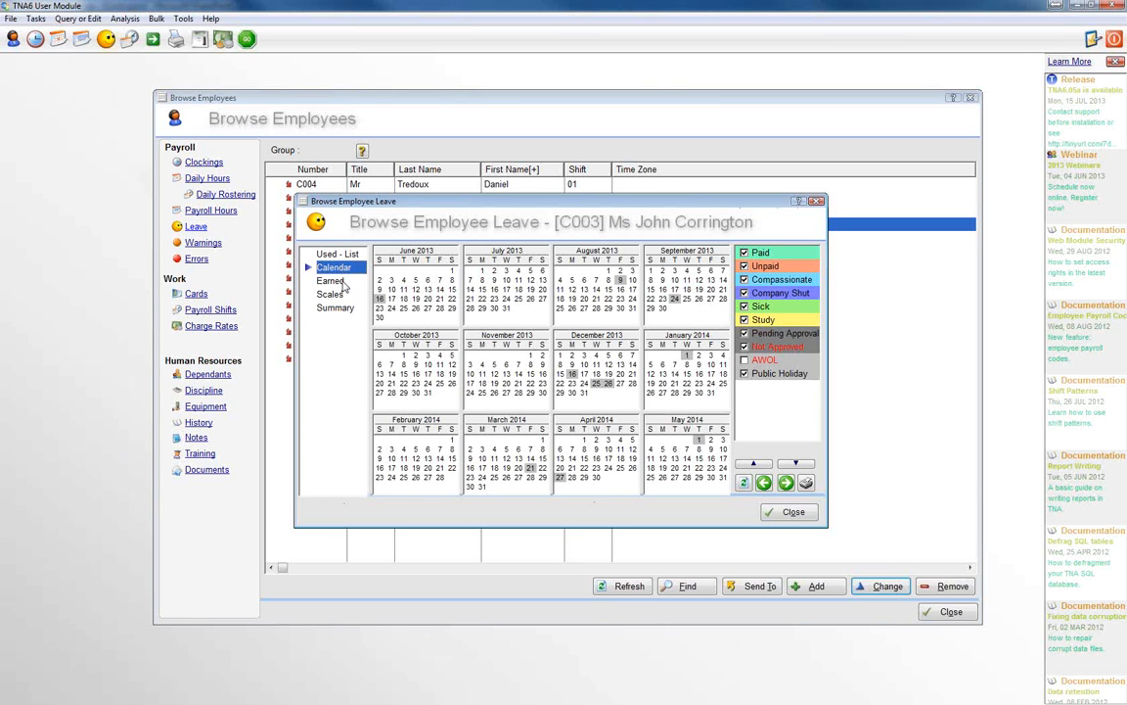
click(331, 281)
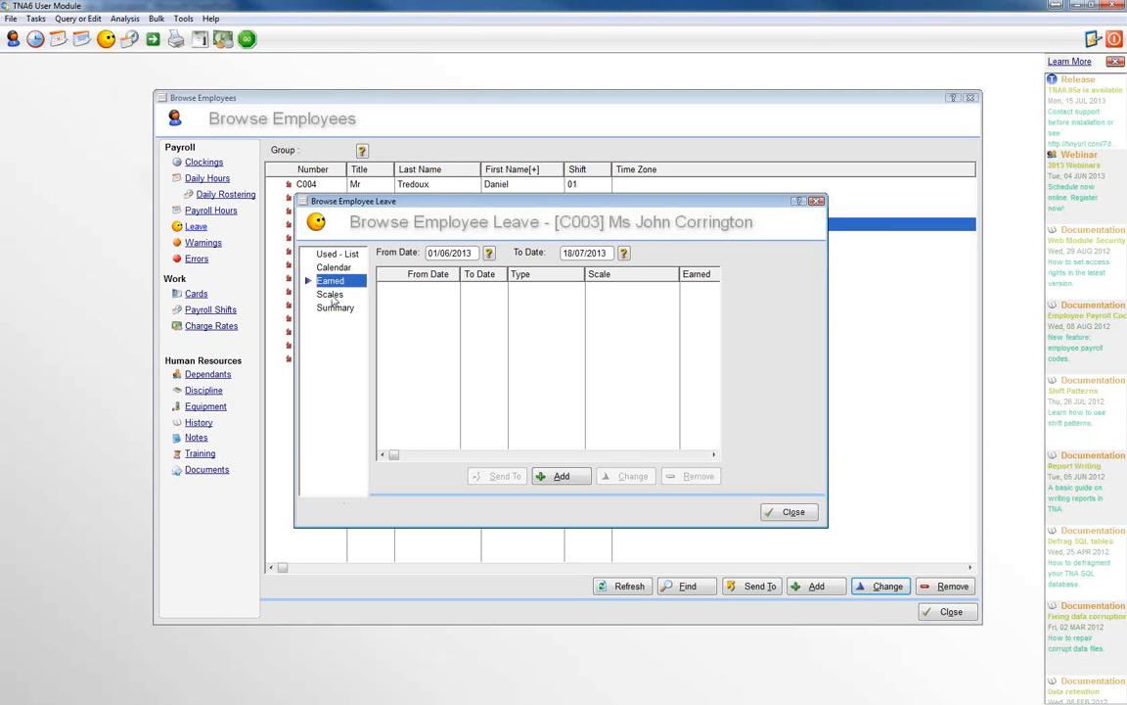
Step: Add a leave scale for the employee and choose Annual Leave - 15 days per year as its scale
click(331, 295)
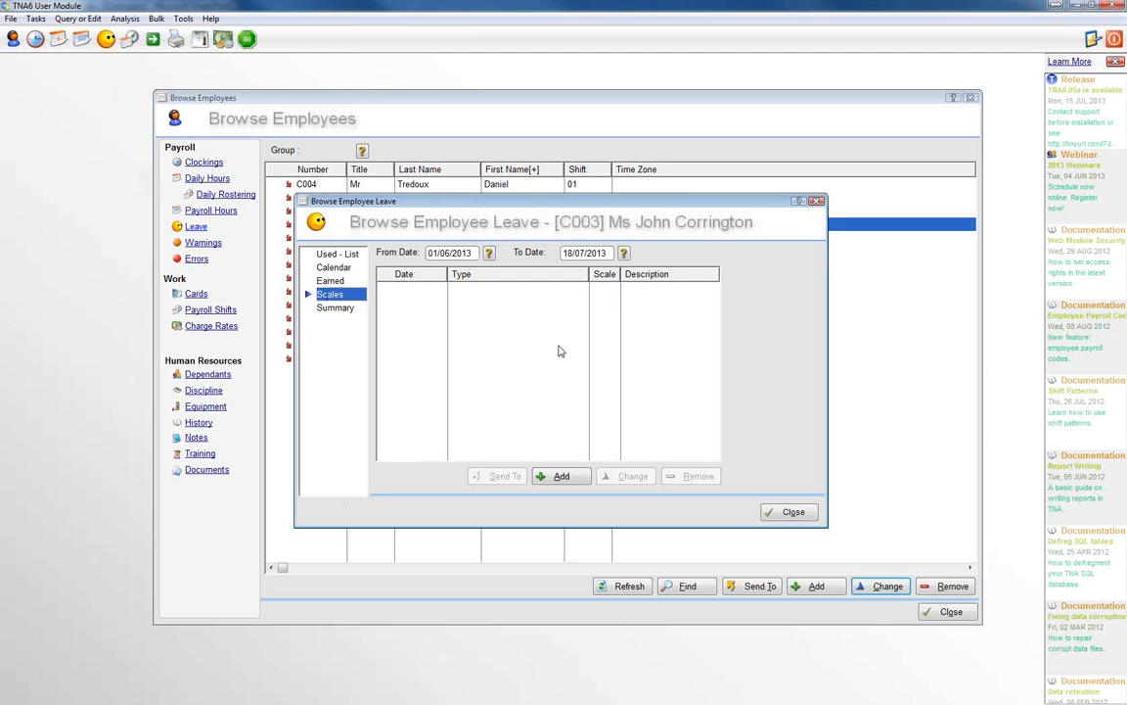
click(555, 477)
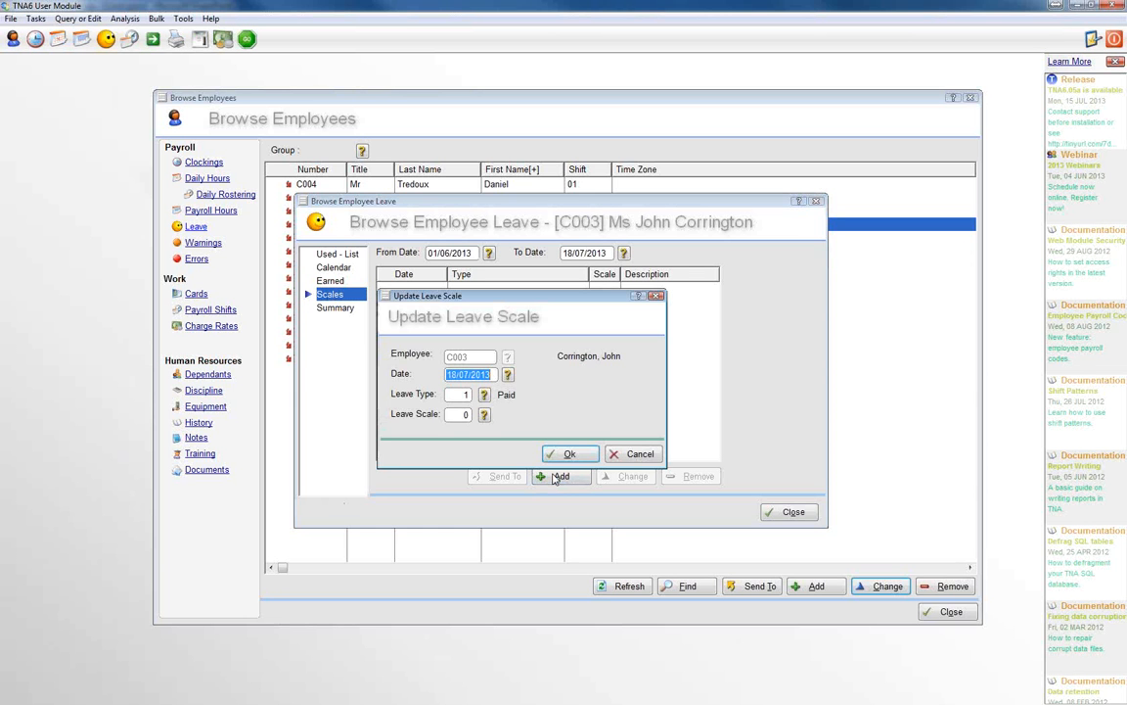
drag(518, 297, 559, 275)
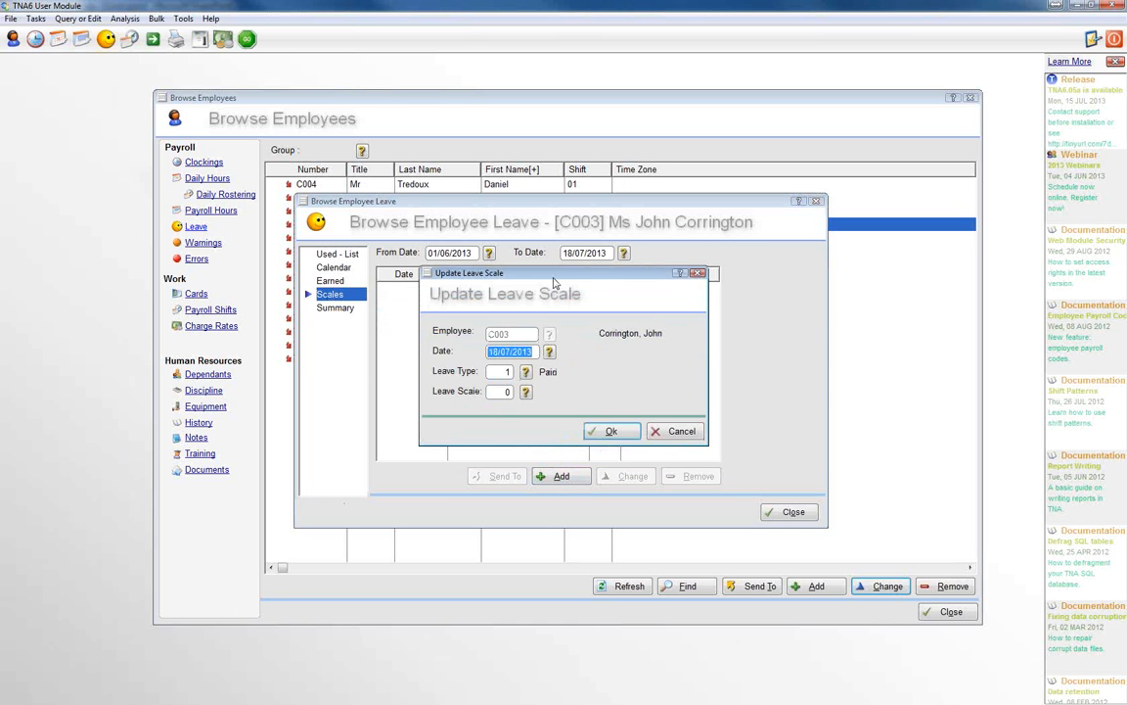
click(526, 393)
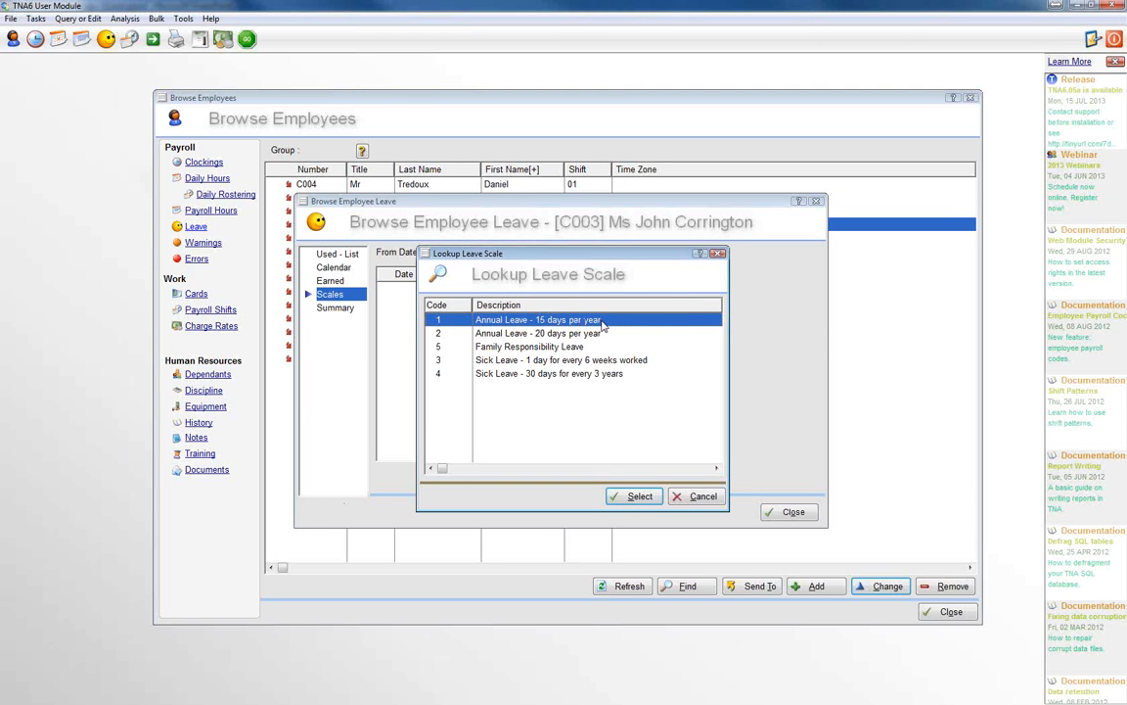
click(636, 496)
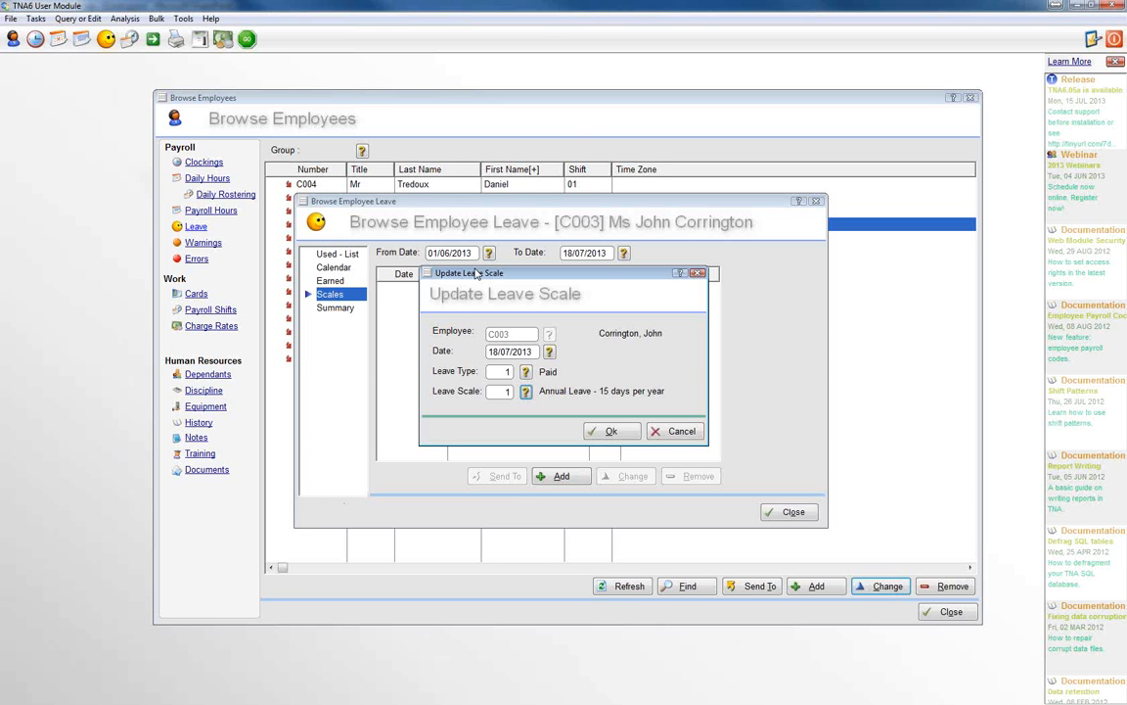
Step: Date the leave scale 01/06/2013, keep the leave type as Paid, and save it
click(551, 352)
click(492, 312)
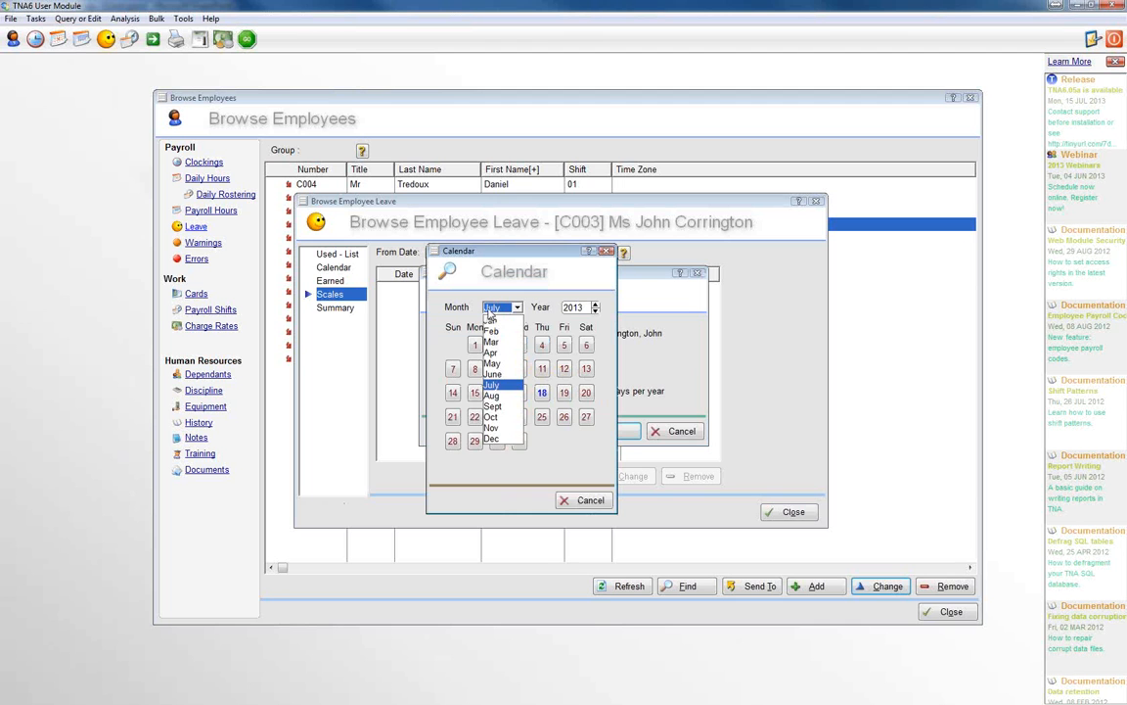
click(499, 375)
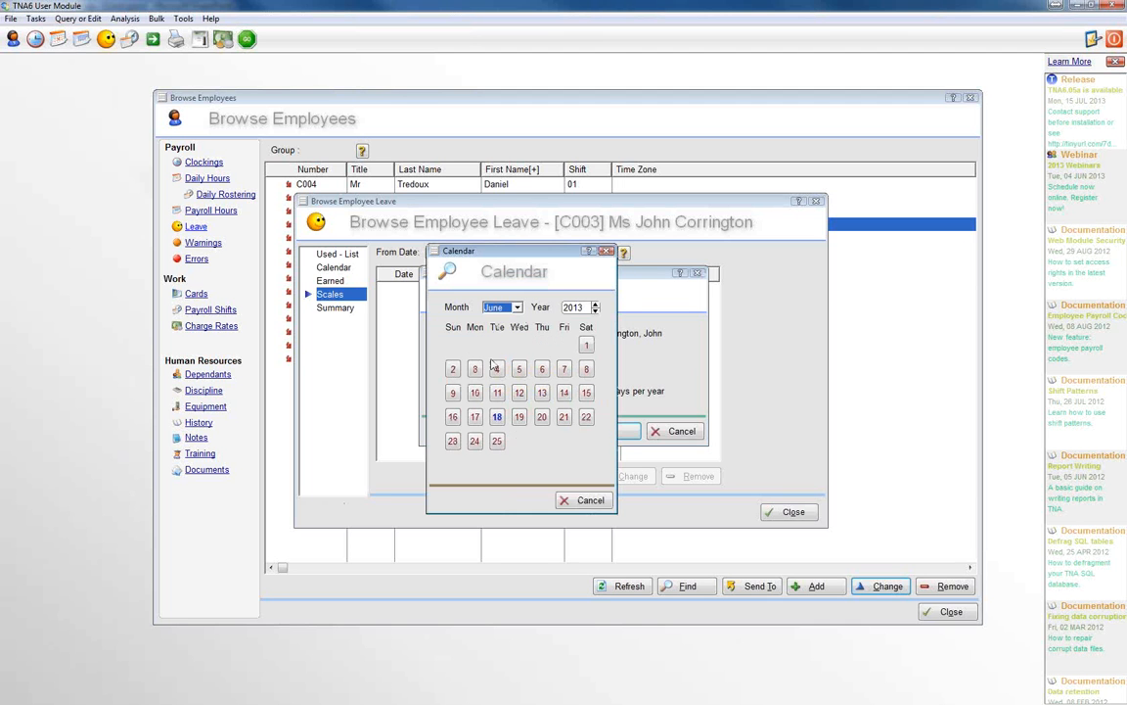
click(586, 344)
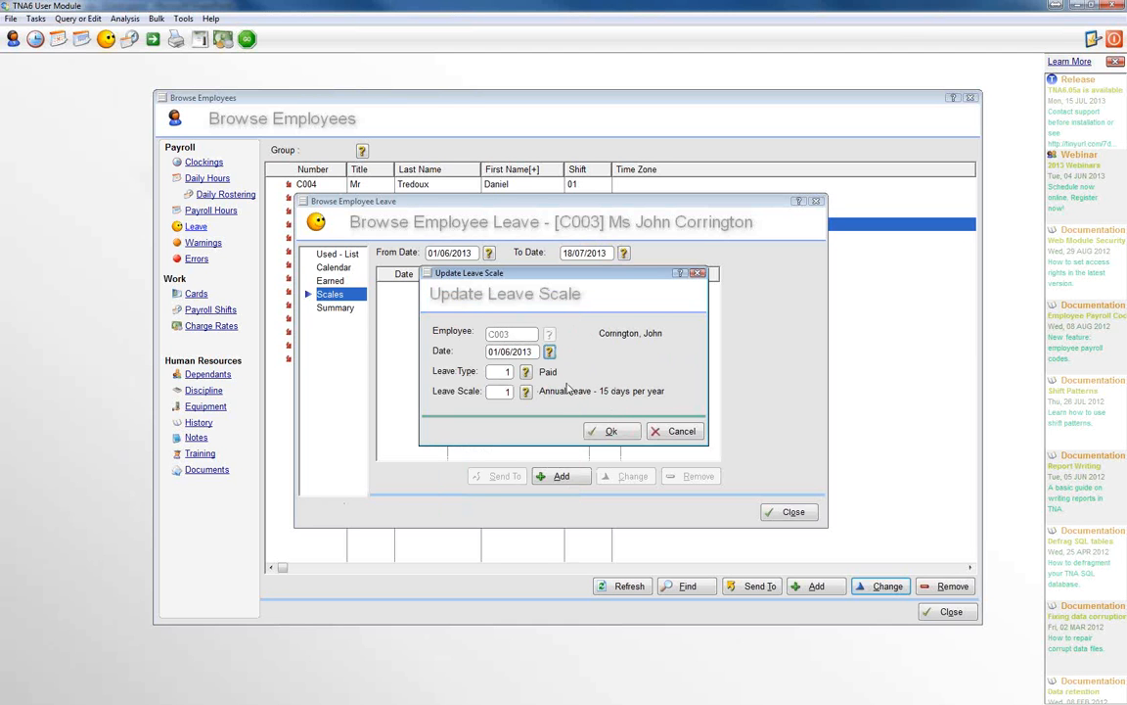
click(526, 373)
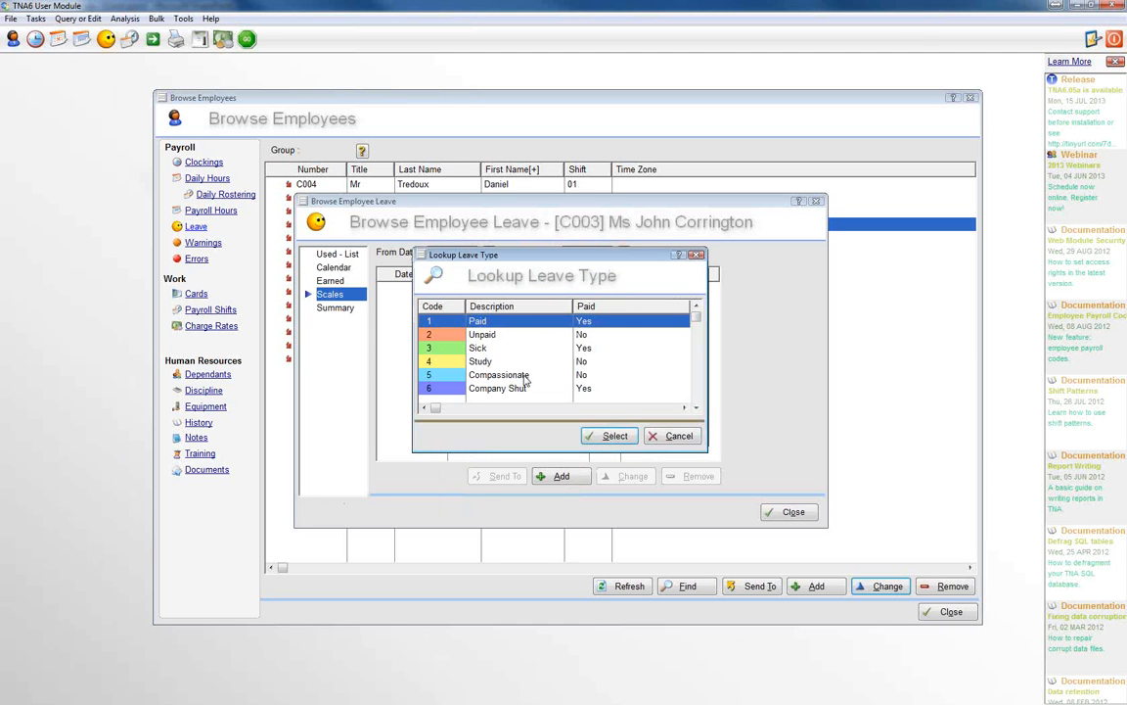
click(613, 435)
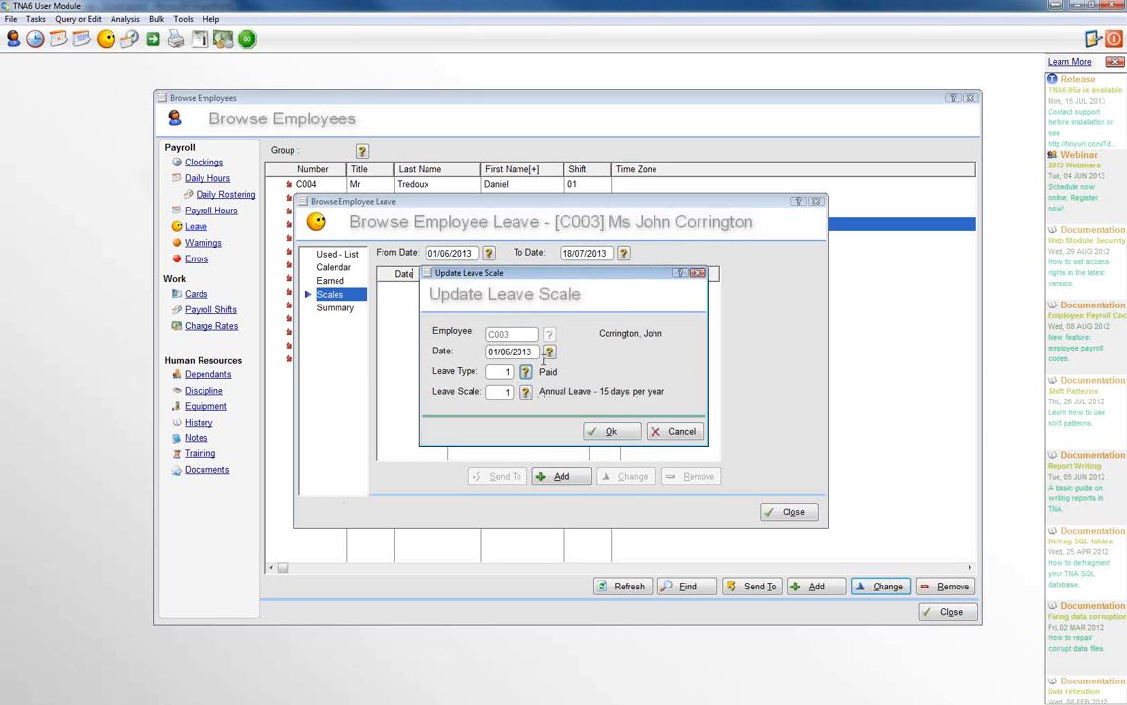
click(612, 433)
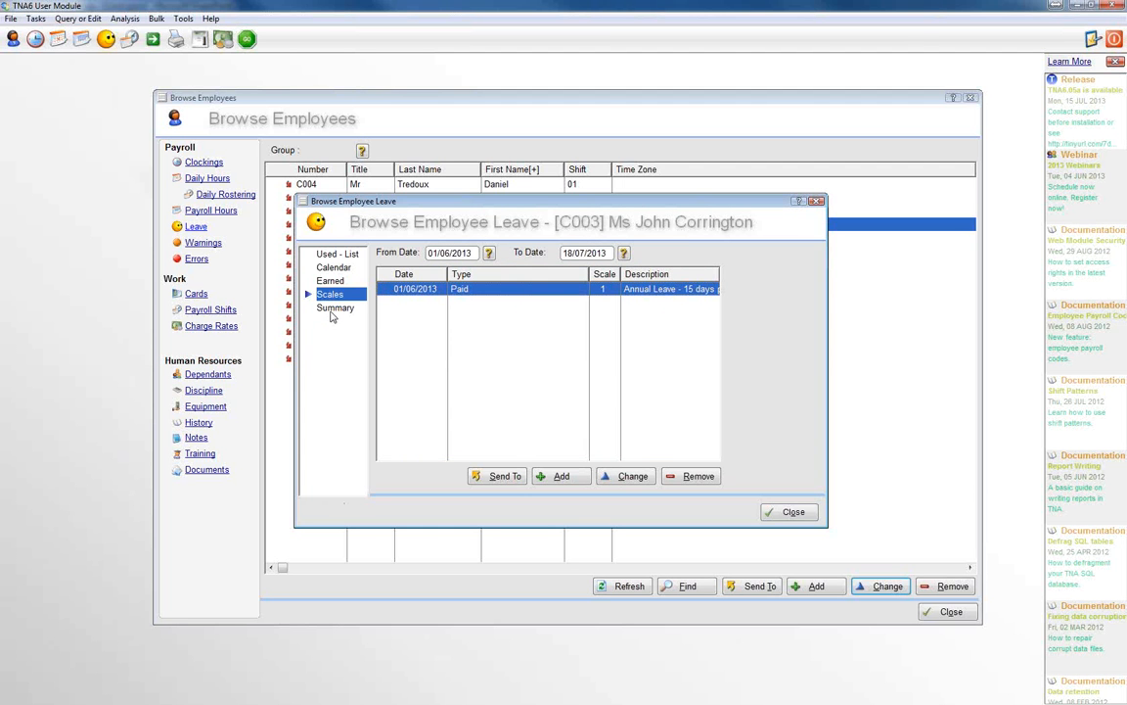
Step: Compare the employee's leave summary with the scales, then reopen the leave window to check the paid leave earned
click(335, 309)
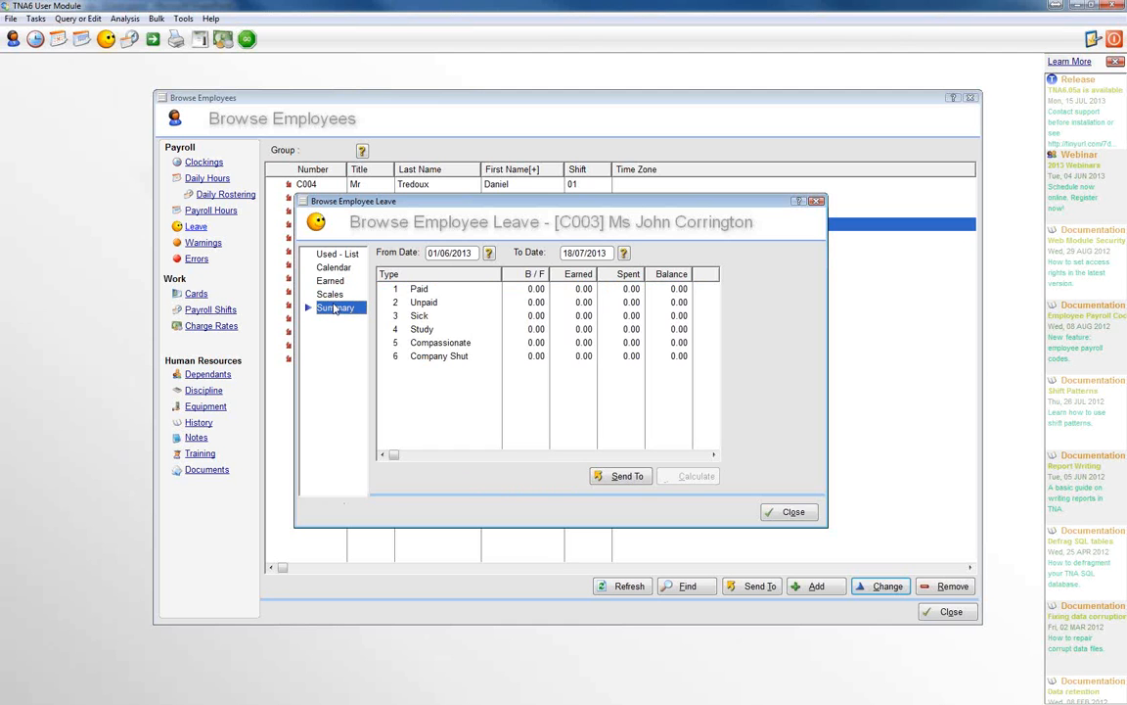
click(330, 295)
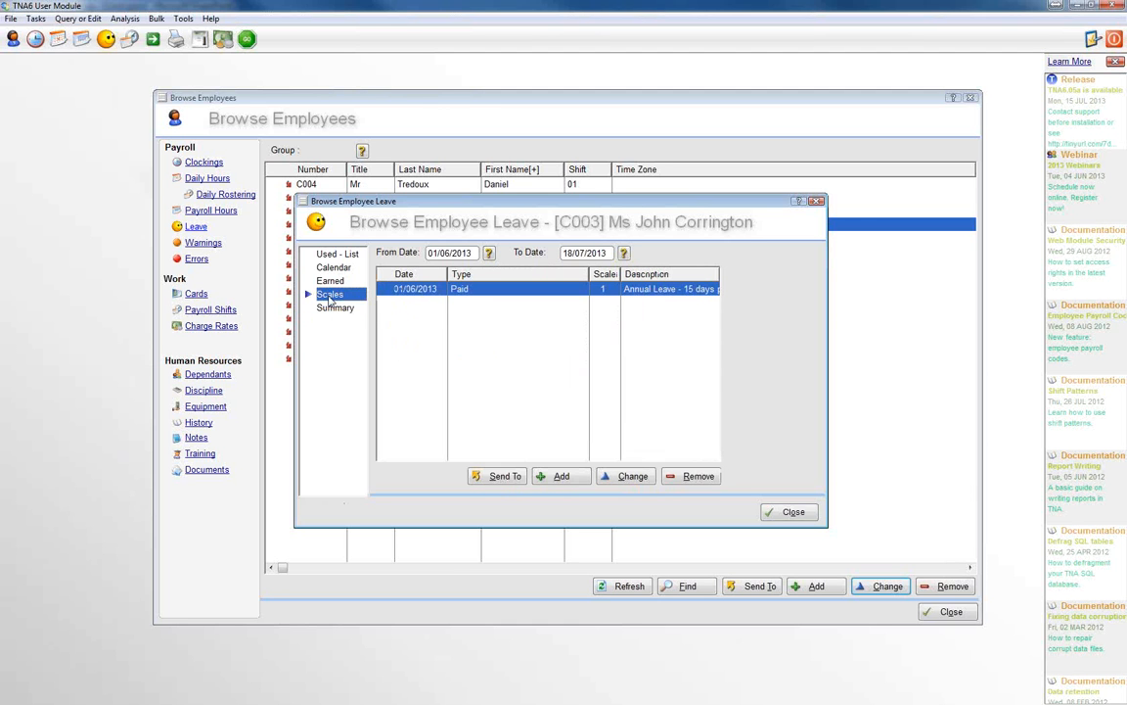
click(335, 309)
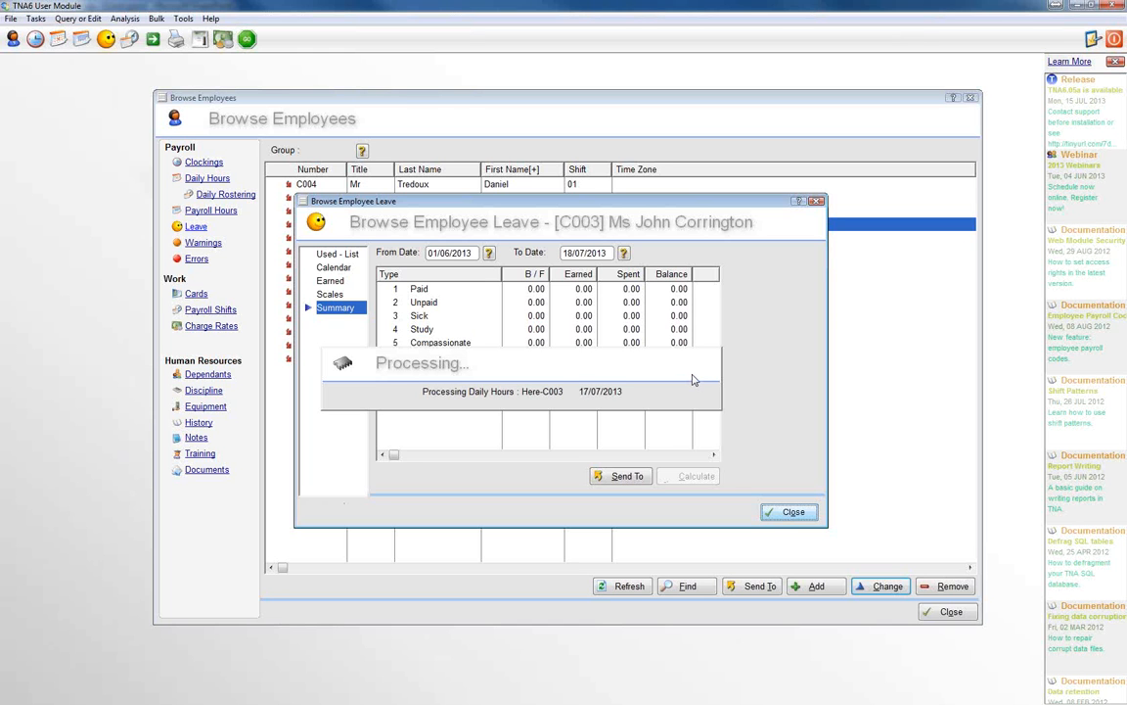
click(196, 228)
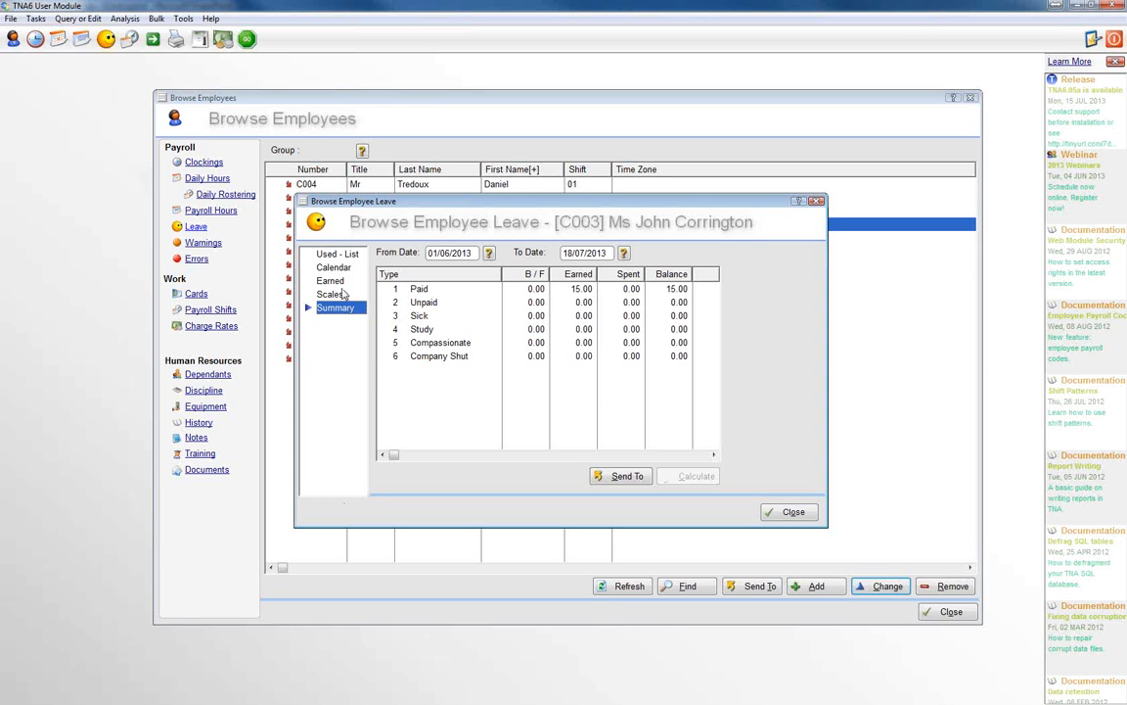
click(584, 294)
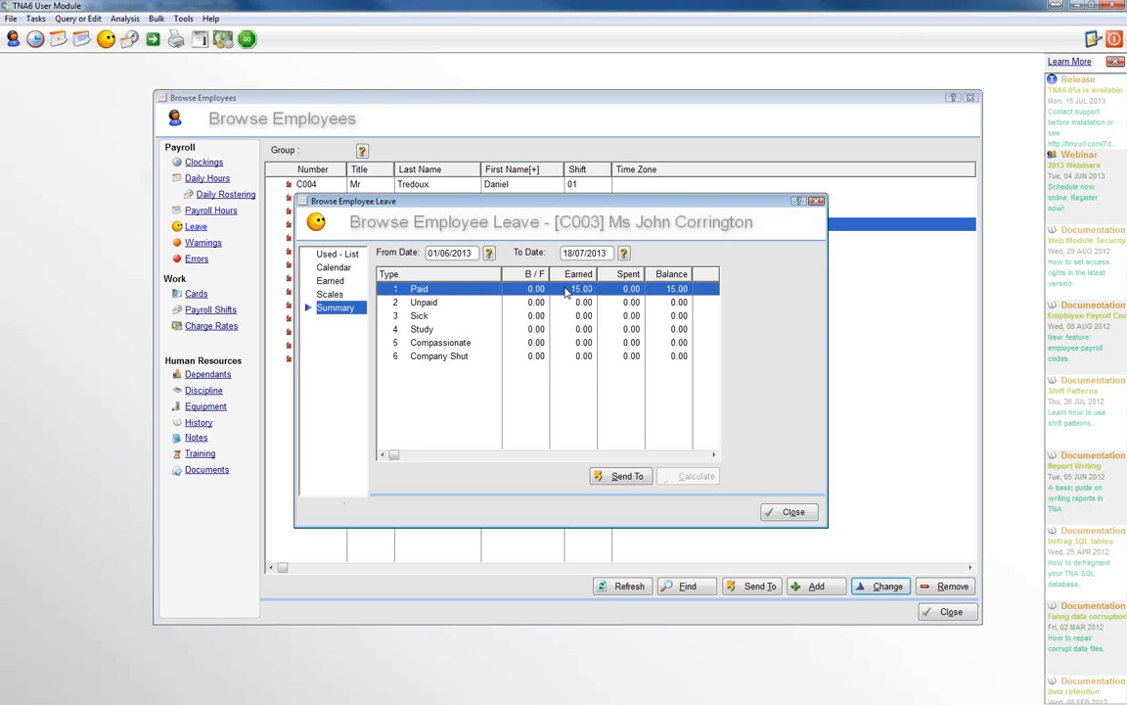
Step: Start a new leave record on 3 June 2013 from the employee's leave calendar
click(329, 256)
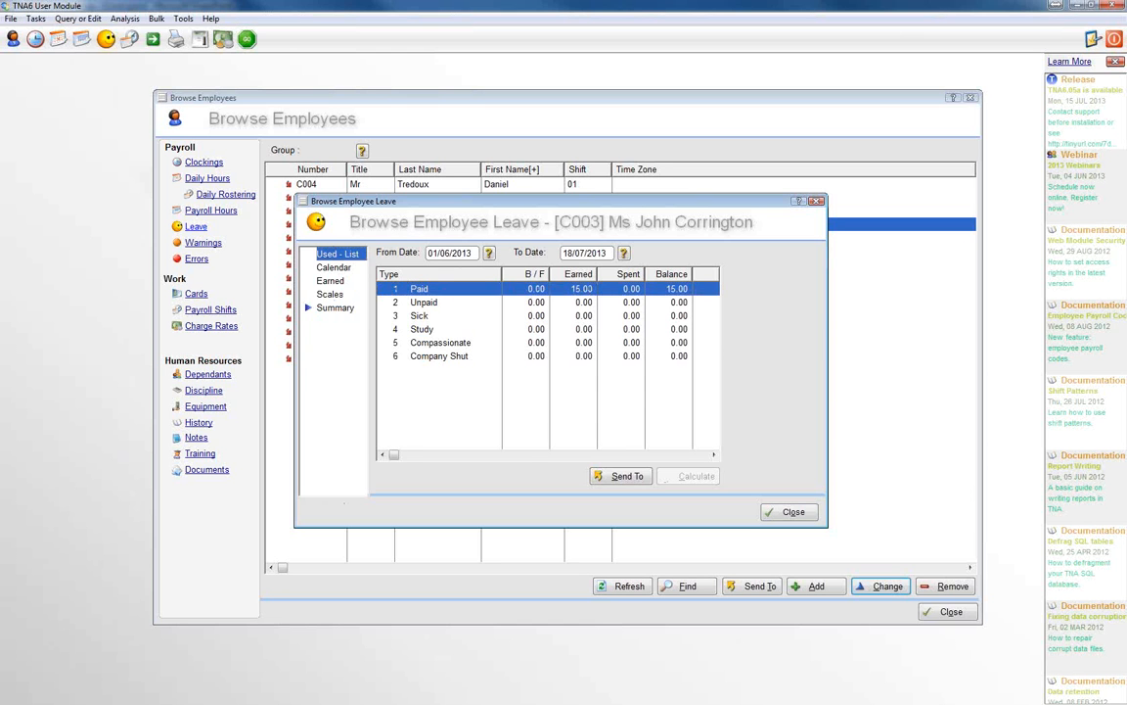
click(331, 267)
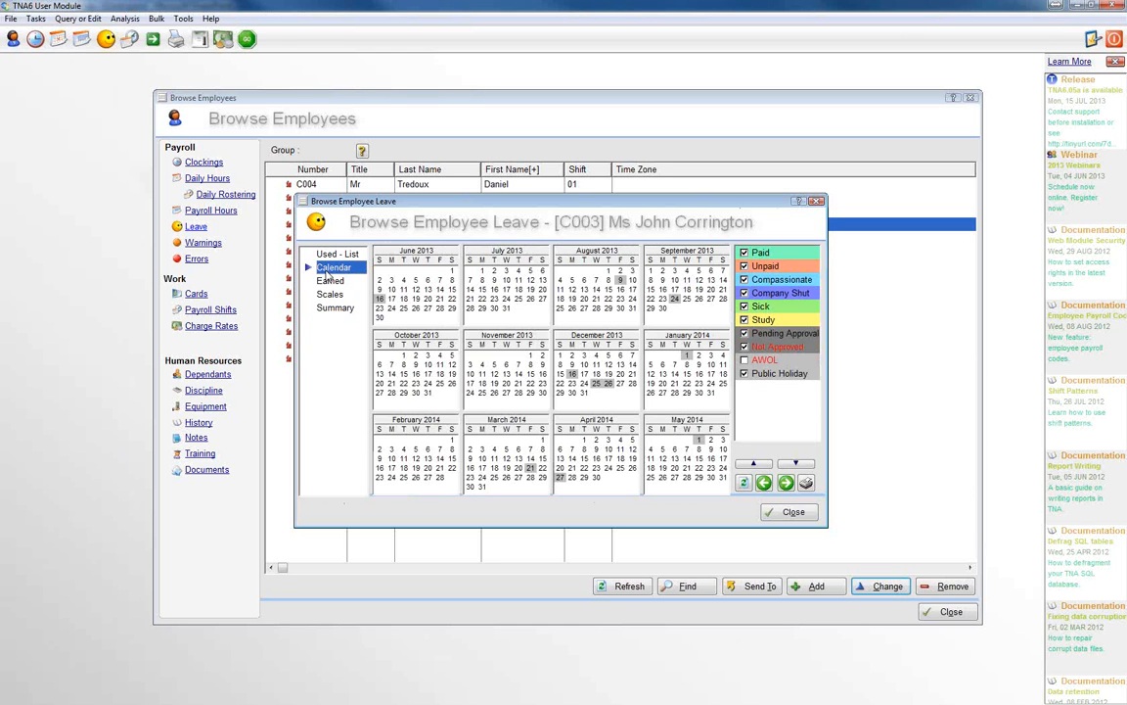
right_click(392, 281)
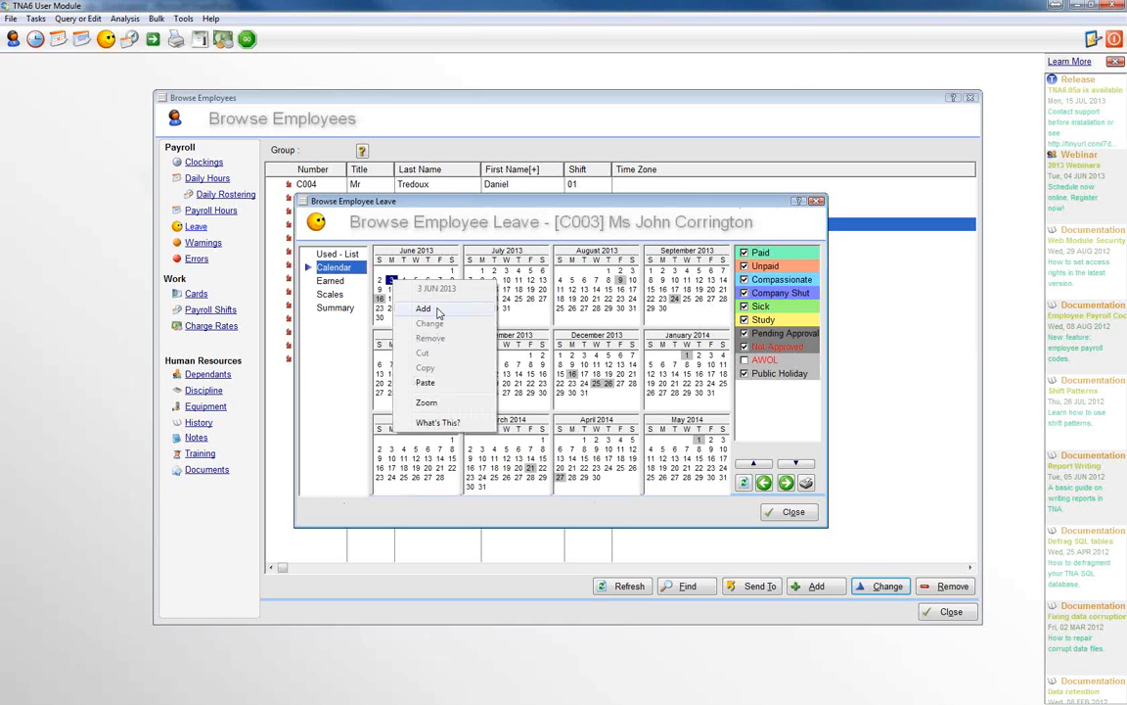
click(423, 309)
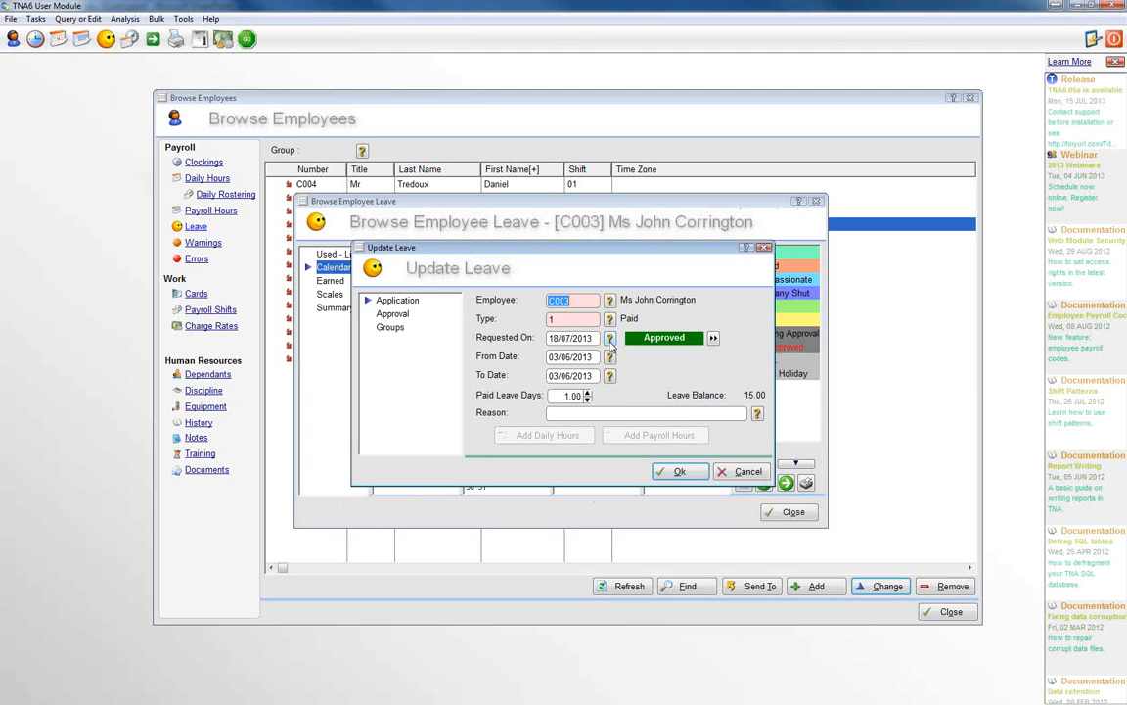
Step: Set the paid leave record's requested-on date to 03/06/2013 and save the record
click(610, 339)
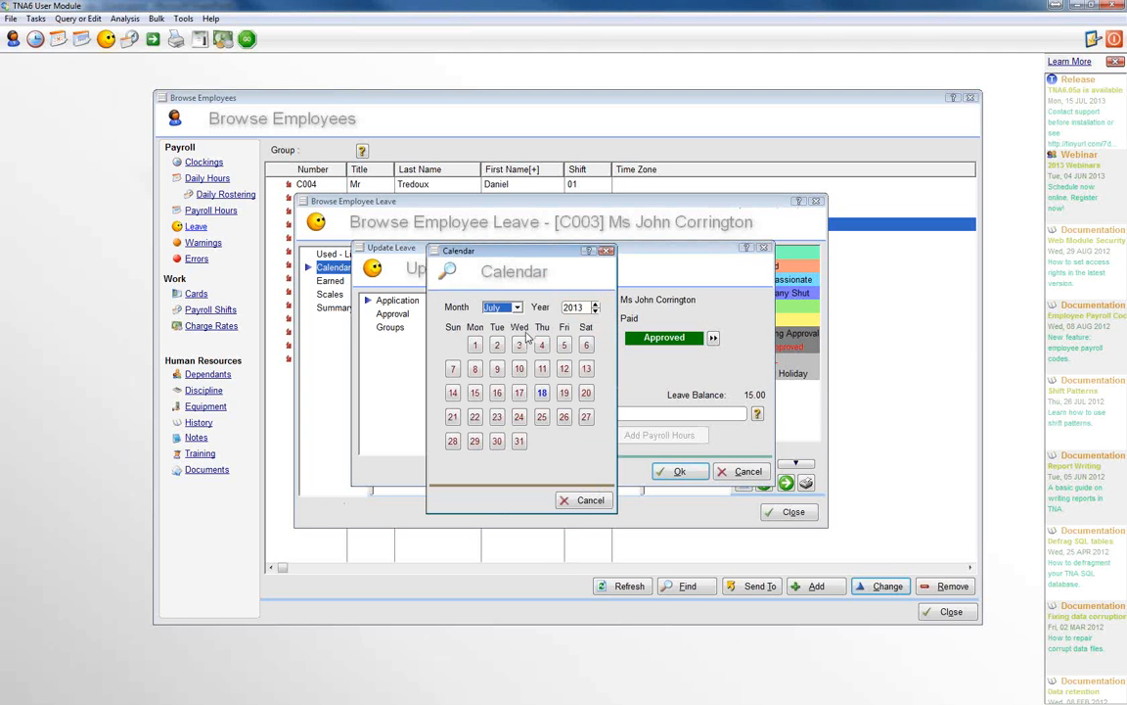
click(516, 307)
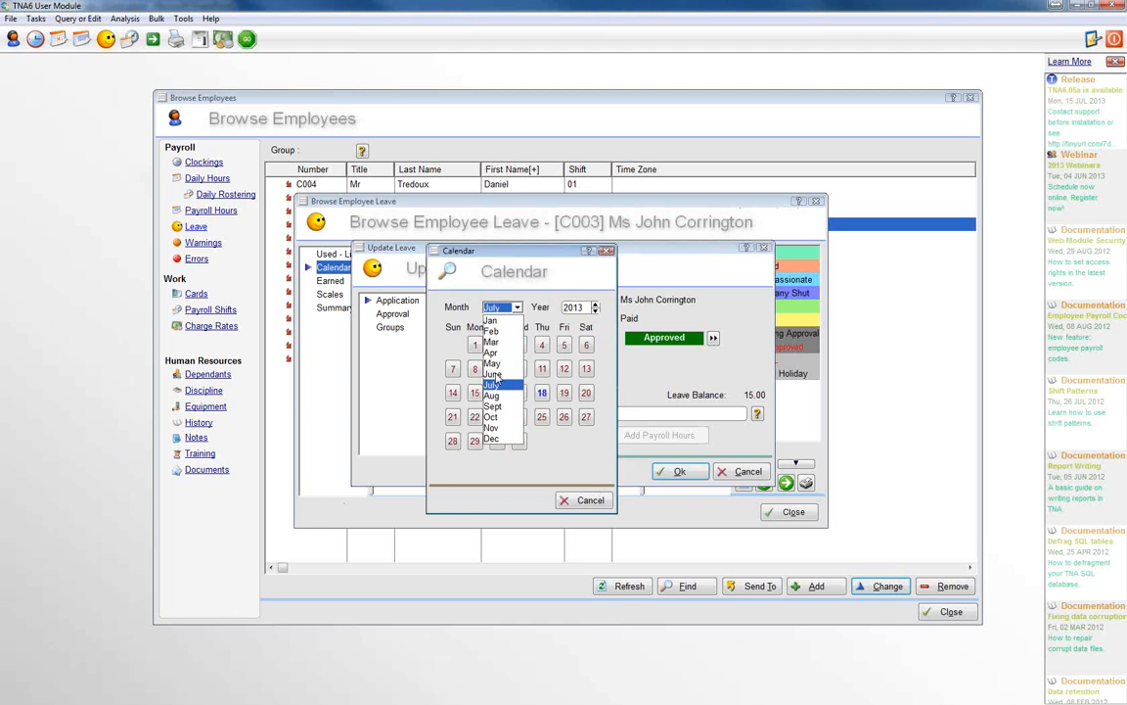
click(499, 384)
click(475, 368)
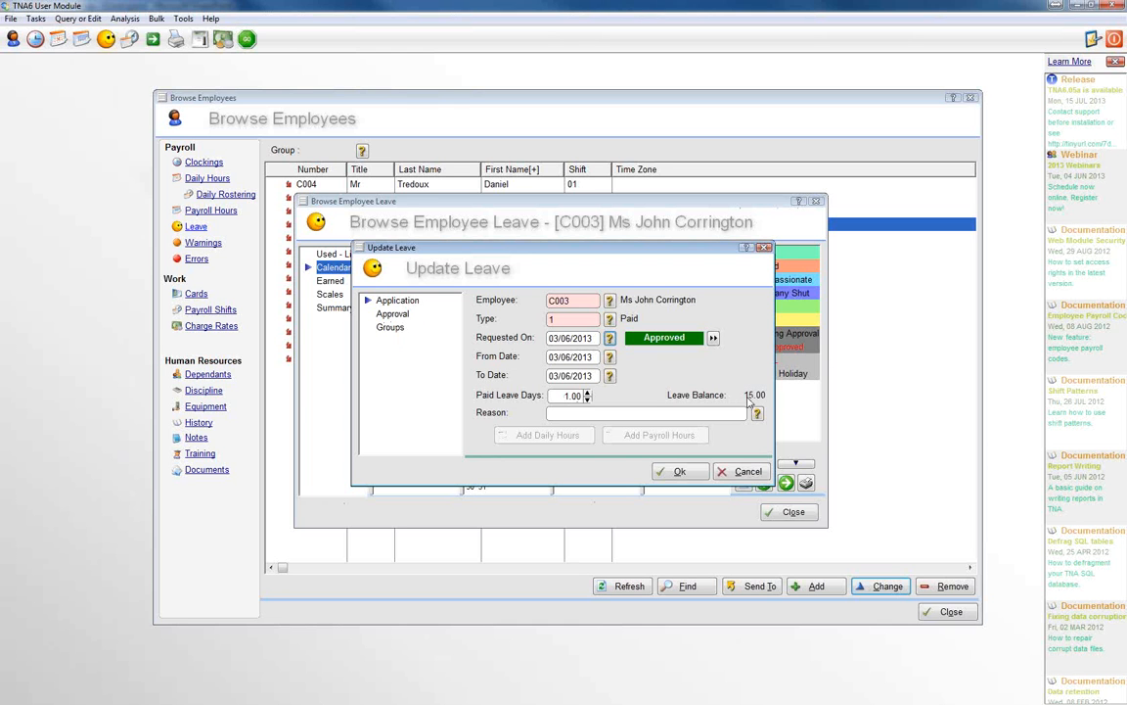
click(679, 472)
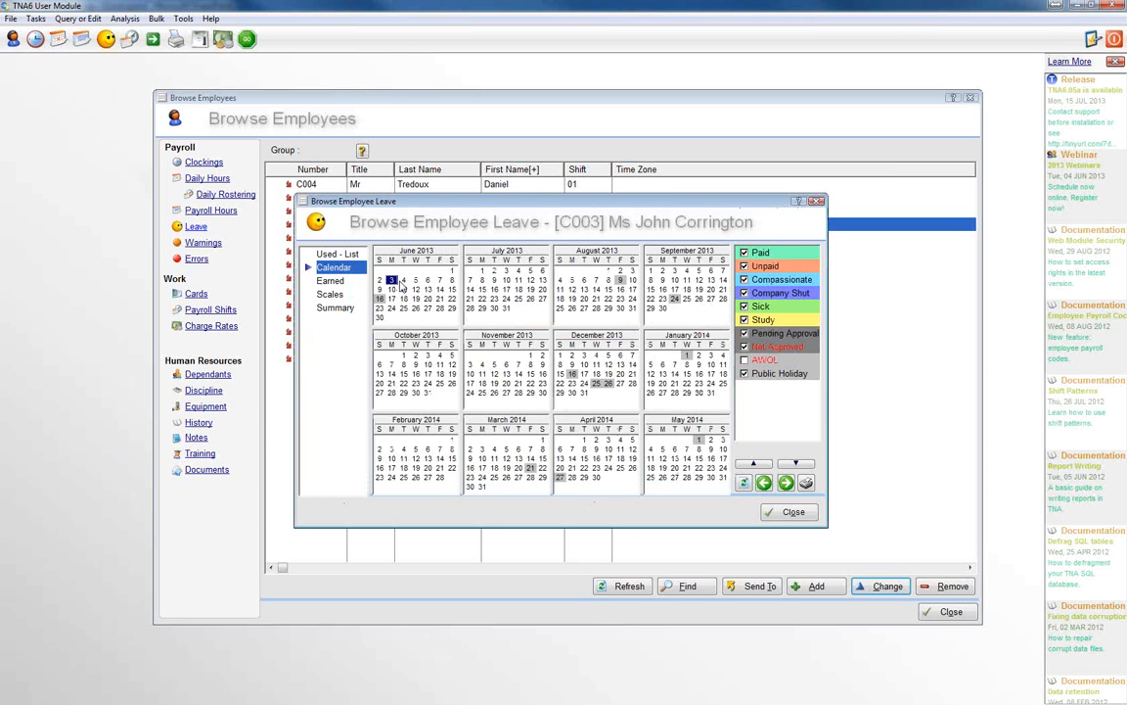
Step: Check the paid leave spent and balance in the employee's leave summary, then close the leave window
click(402, 281)
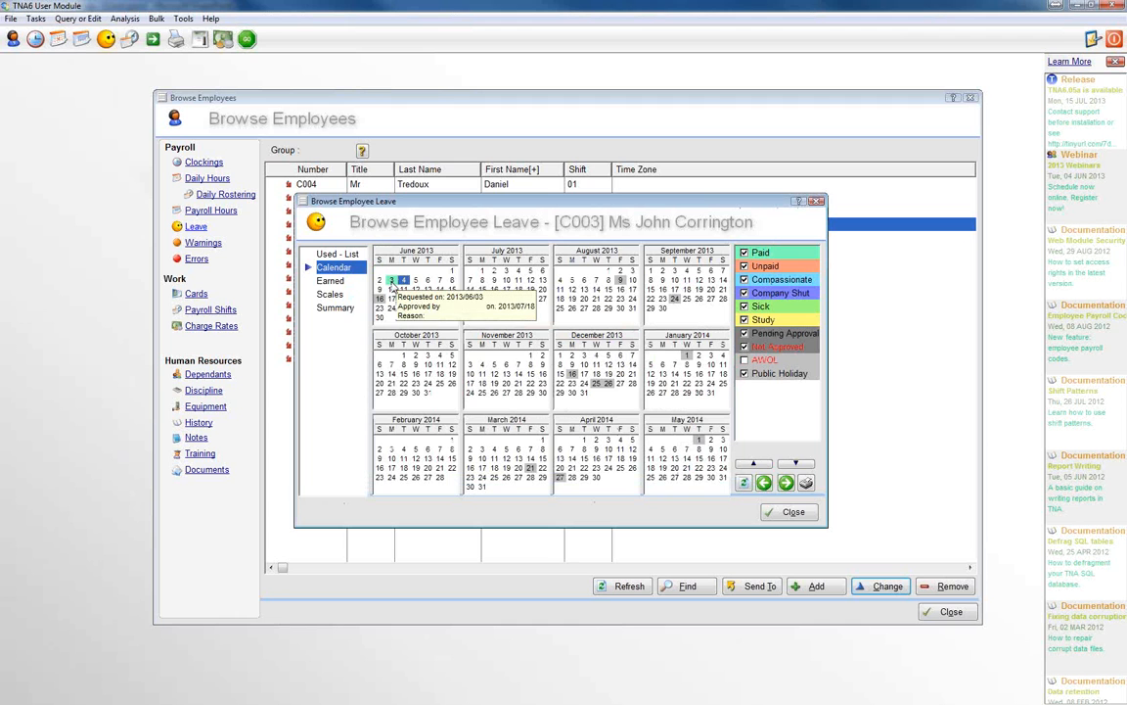
click(336, 309)
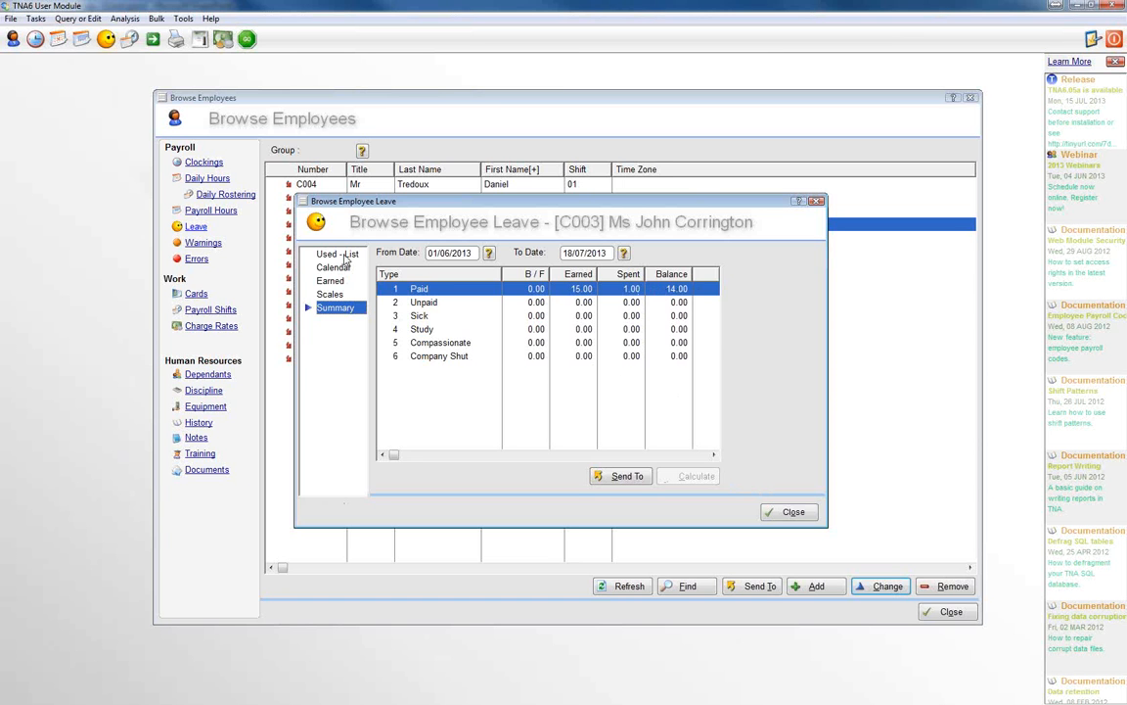
click(794, 513)
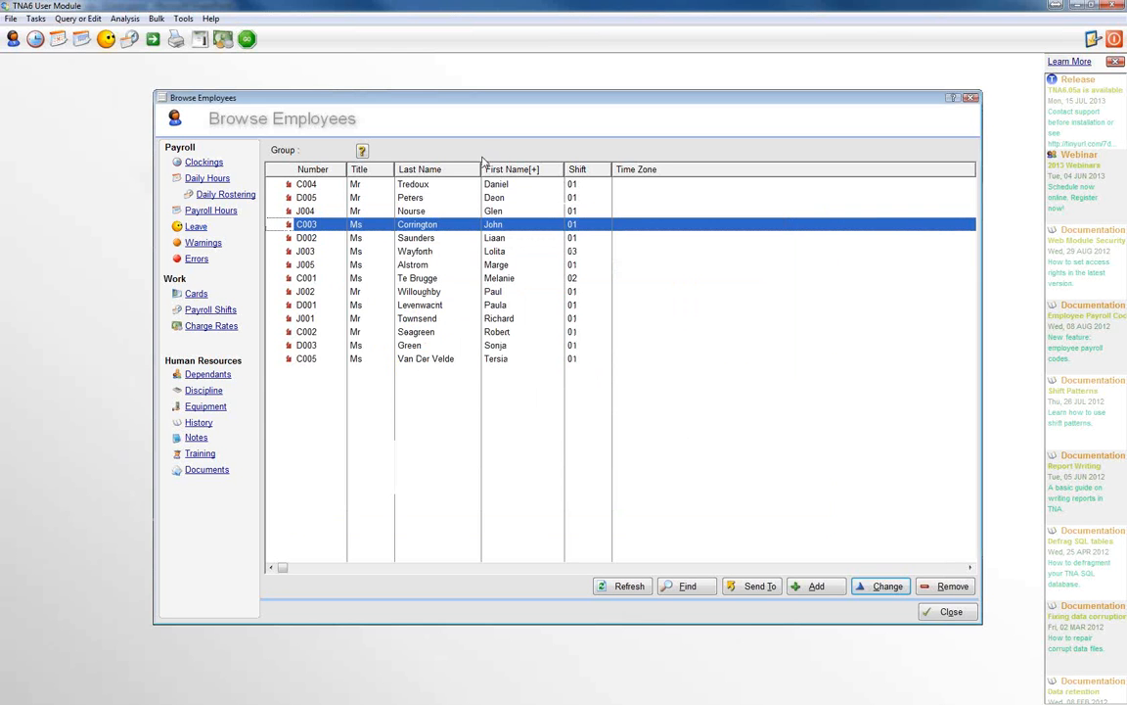
Step: Examine the annual leave entitlement in the employee's employment details and close the record without saving
click(882, 586)
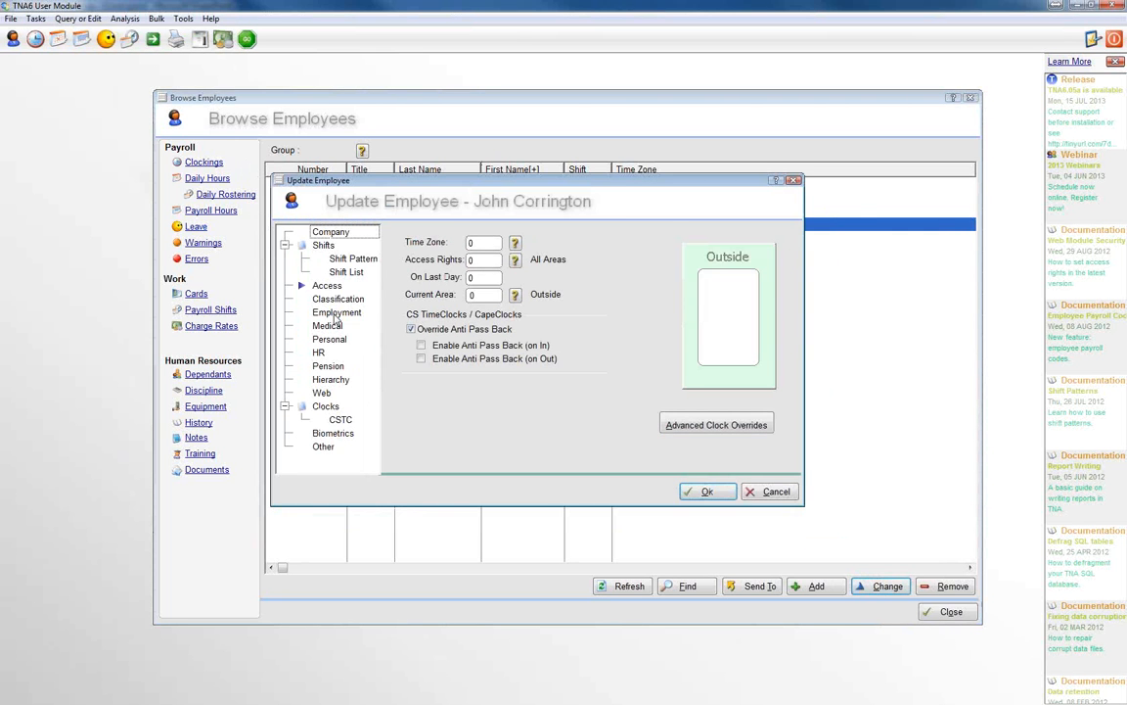
click(334, 313)
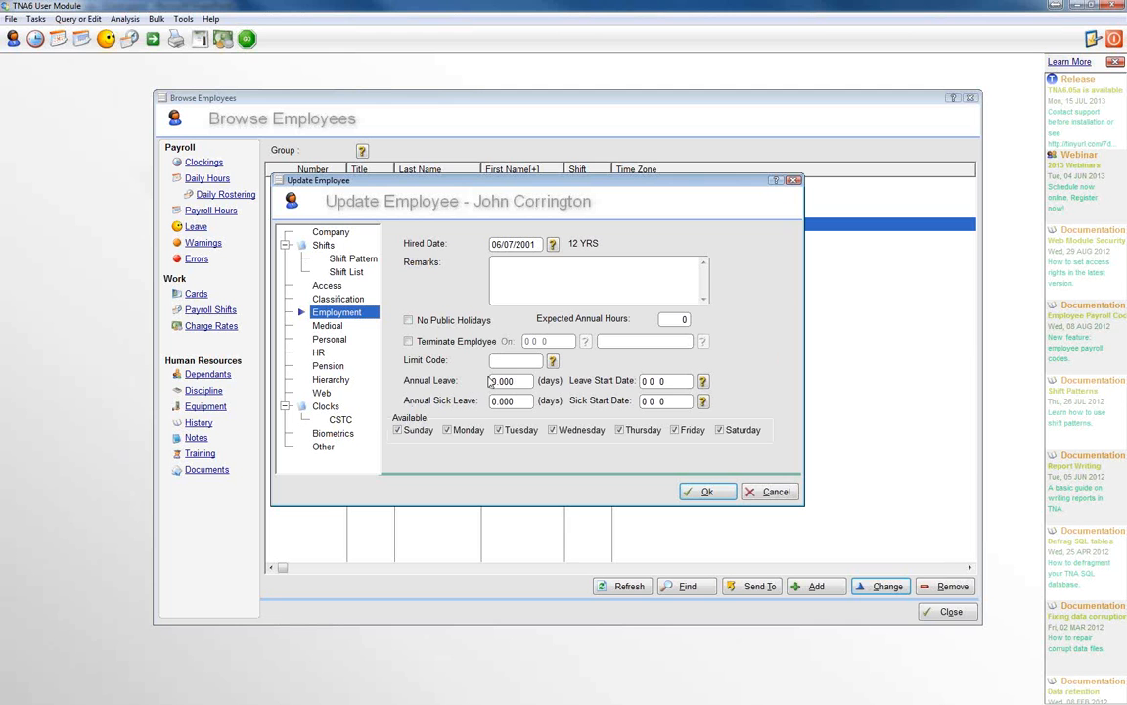
drag(521, 380, 480, 381)
click(771, 493)
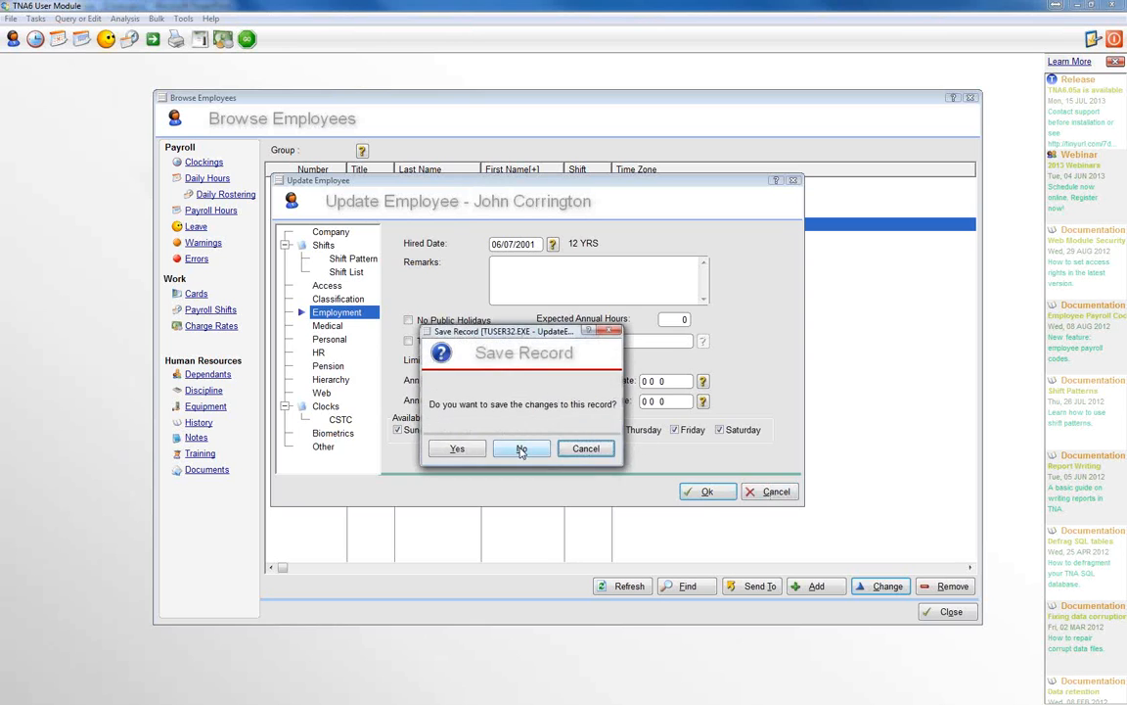
click(520, 449)
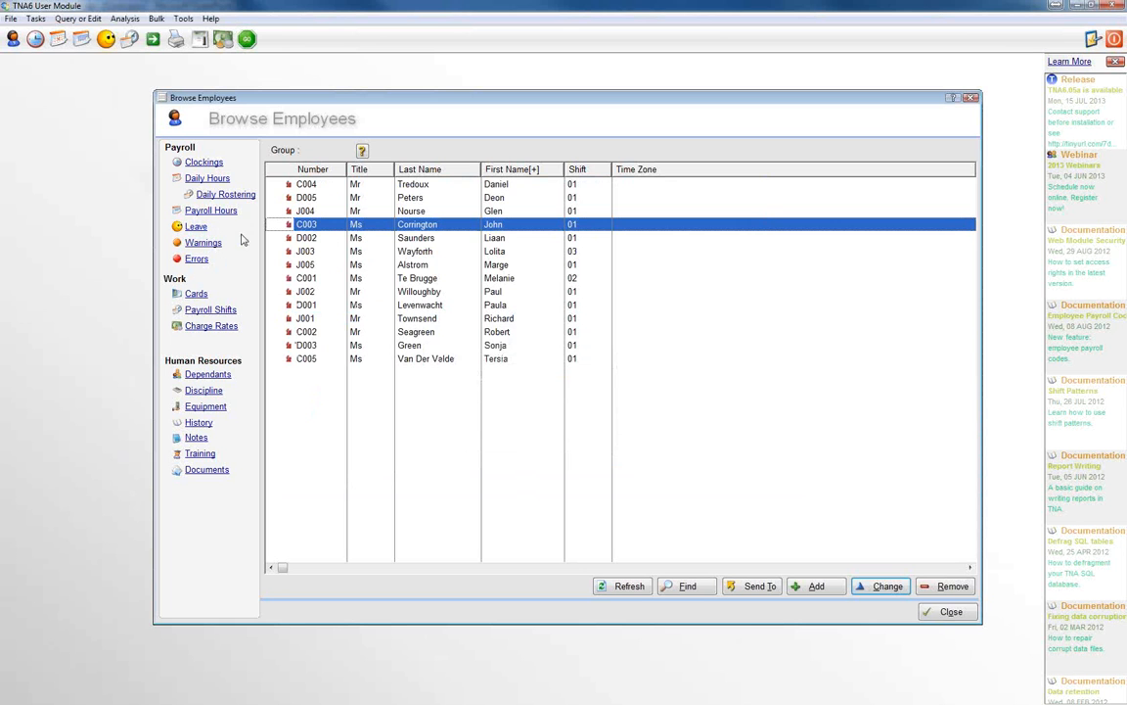
Step: Review the employee's list of used leave and close the leave window
click(193, 228)
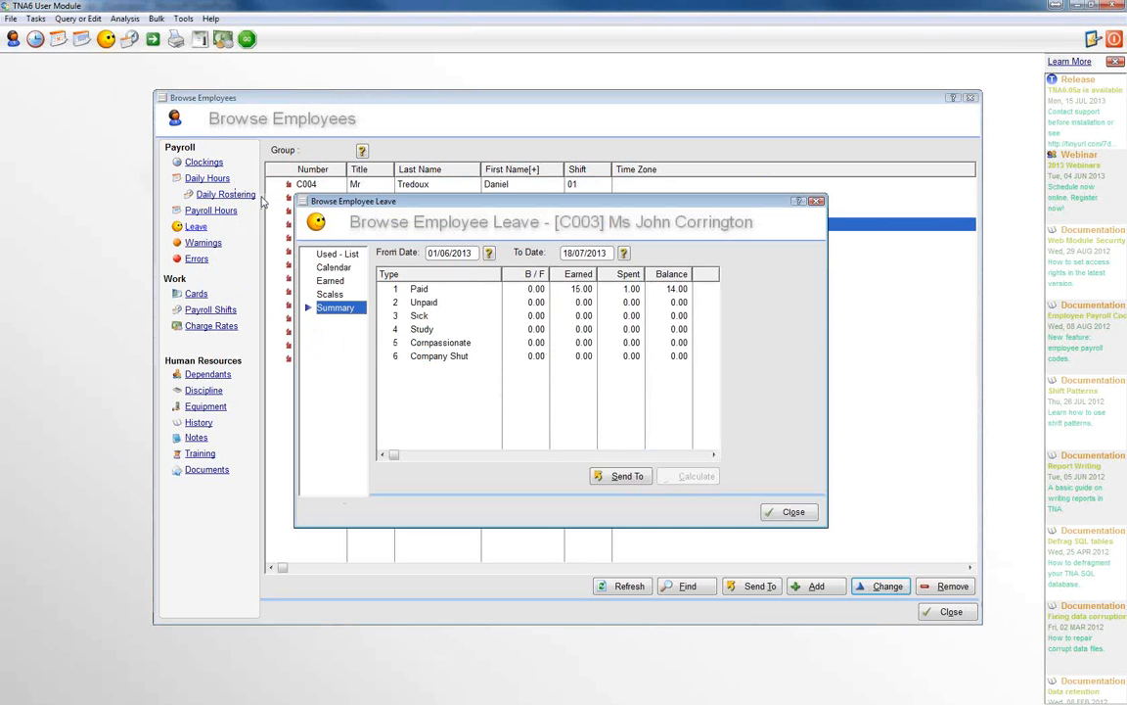
click(335, 253)
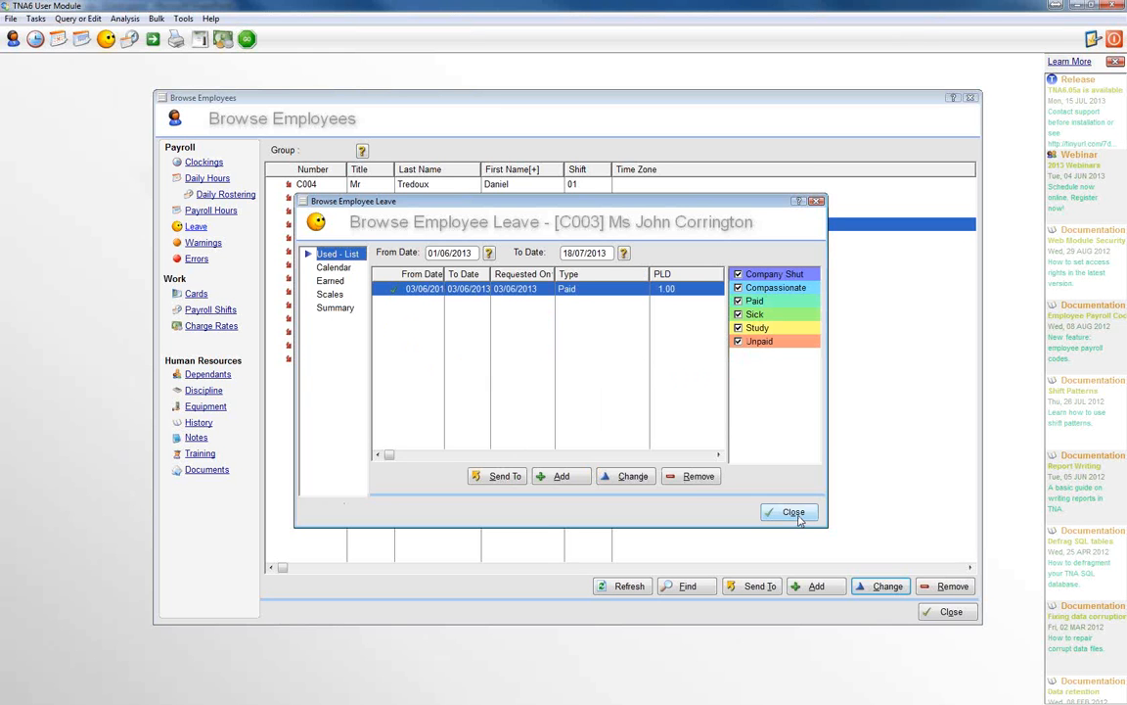
click(800, 516)
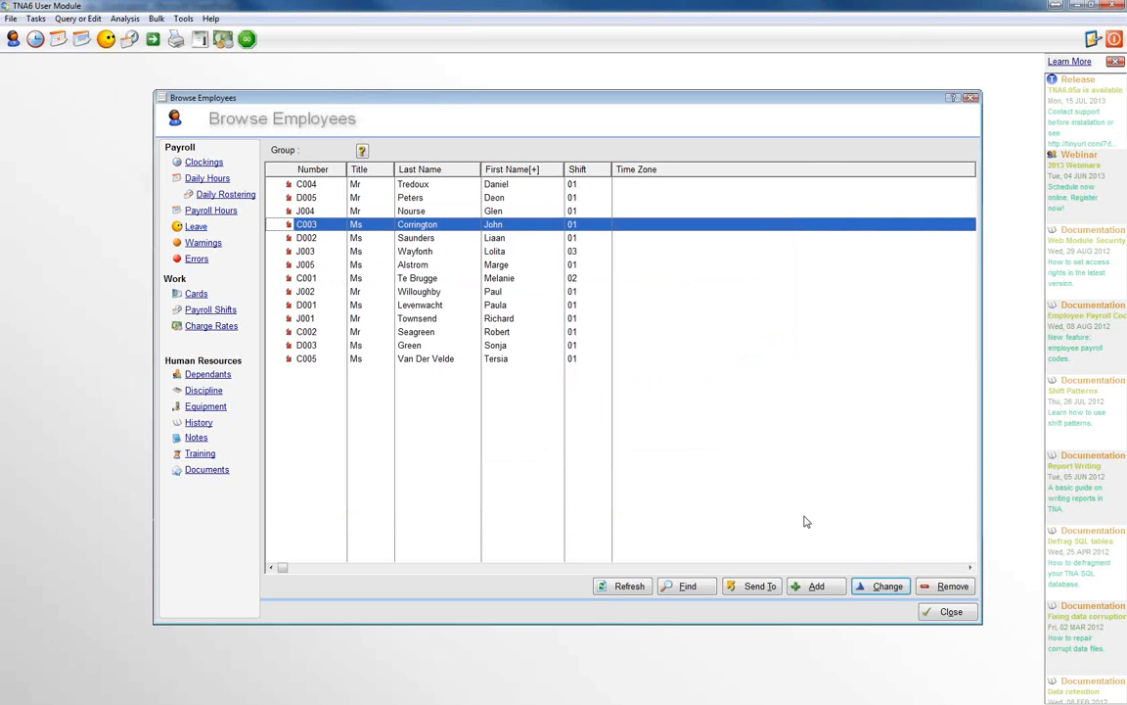
Step: Close the employee list and open the leave planner for all employees
click(949, 613)
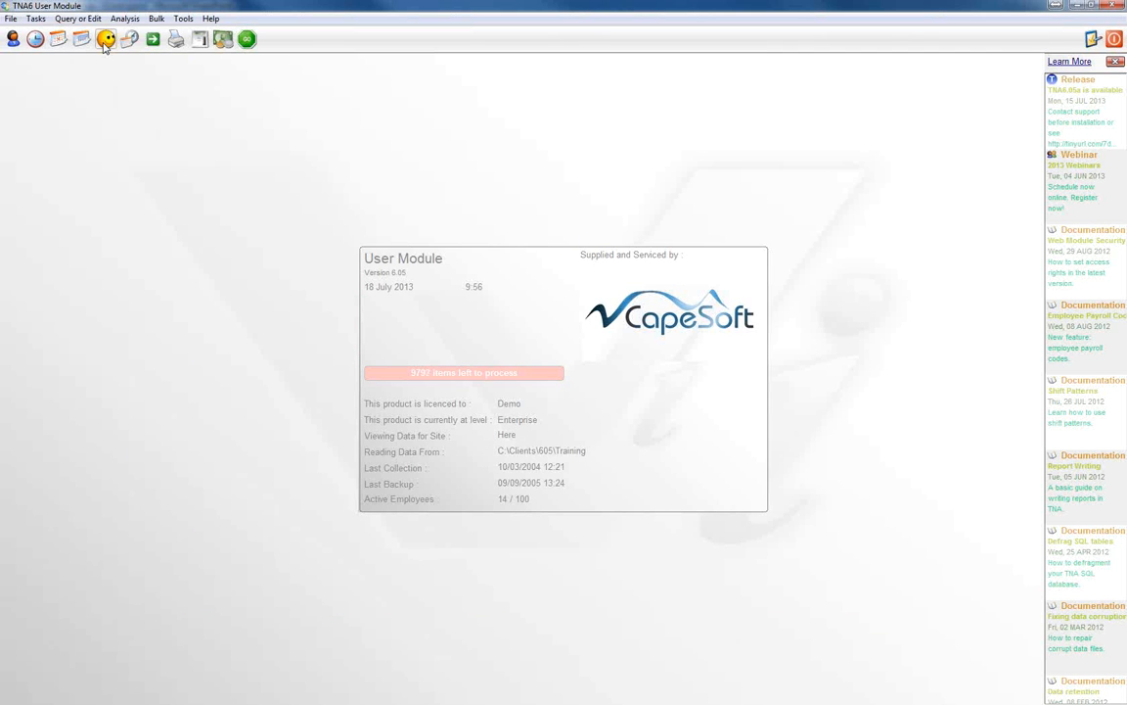
click(106, 40)
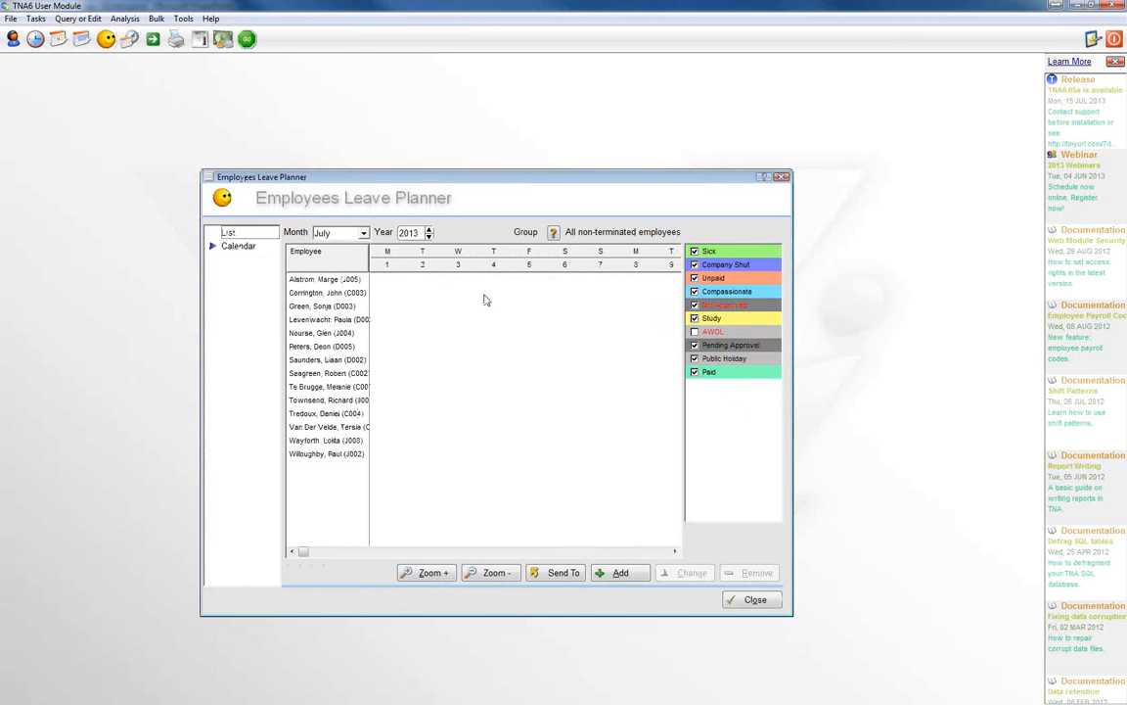
Step: Show the month of June 2013 in the employees leave planner
click(337, 232)
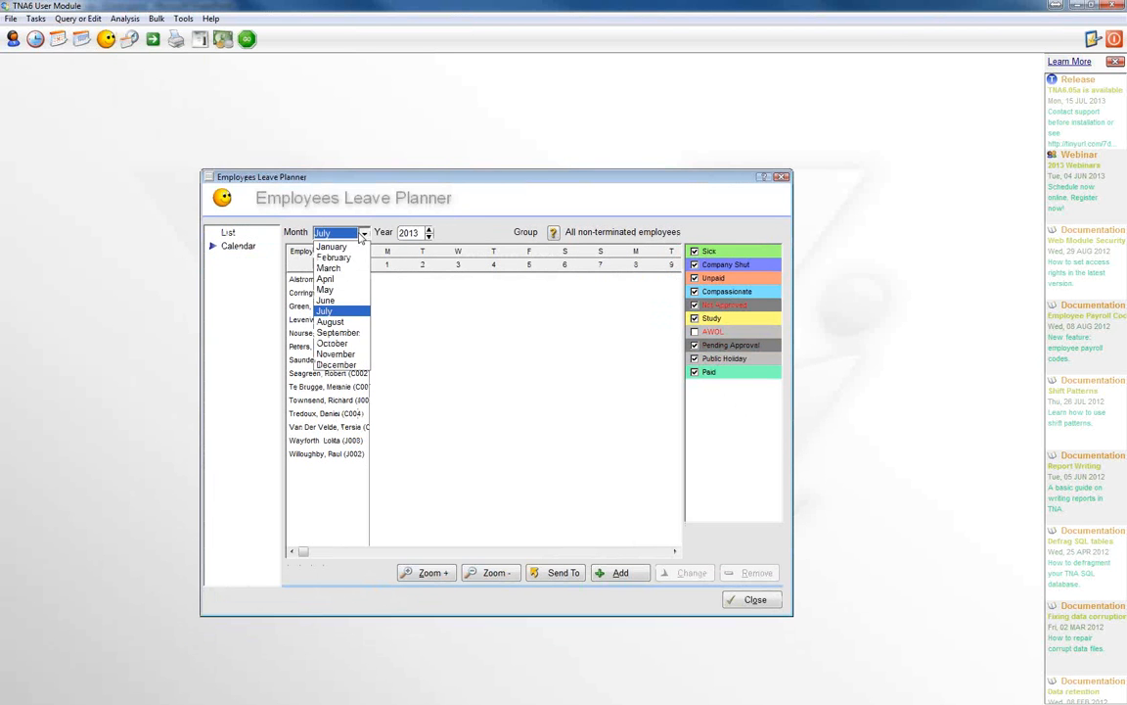
click(325, 299)
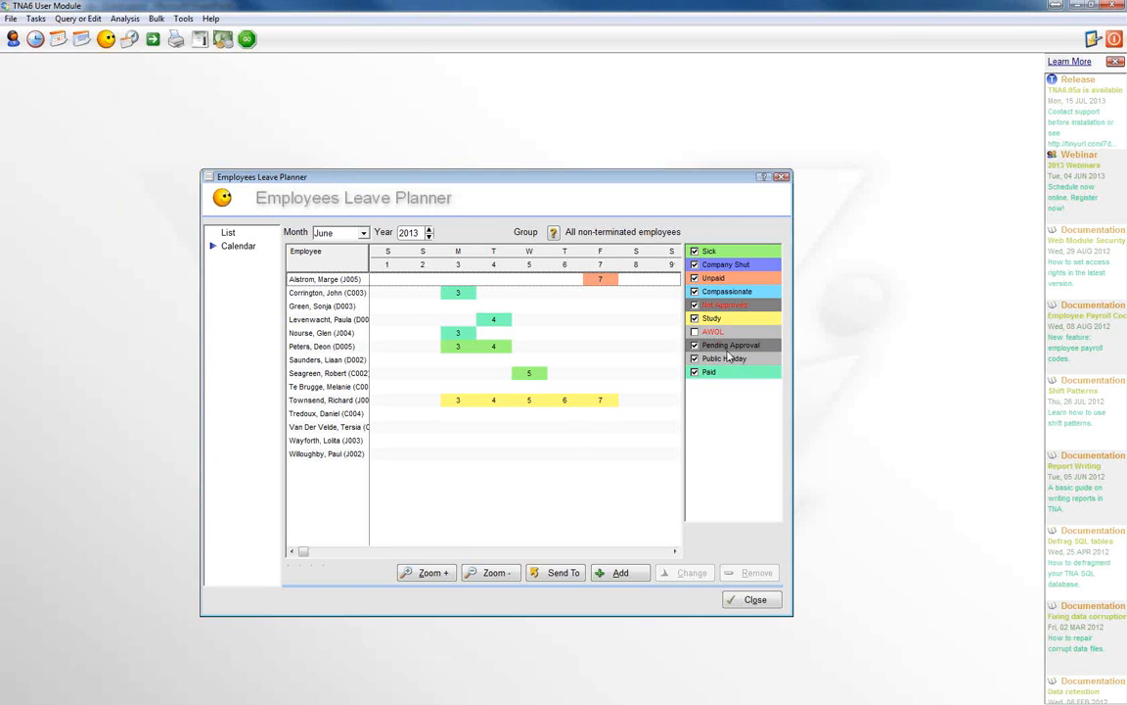
Step: Hide and reshow Sick leave in the planner, then review the month's leave as a list and return to the calendar
click(695, 251)
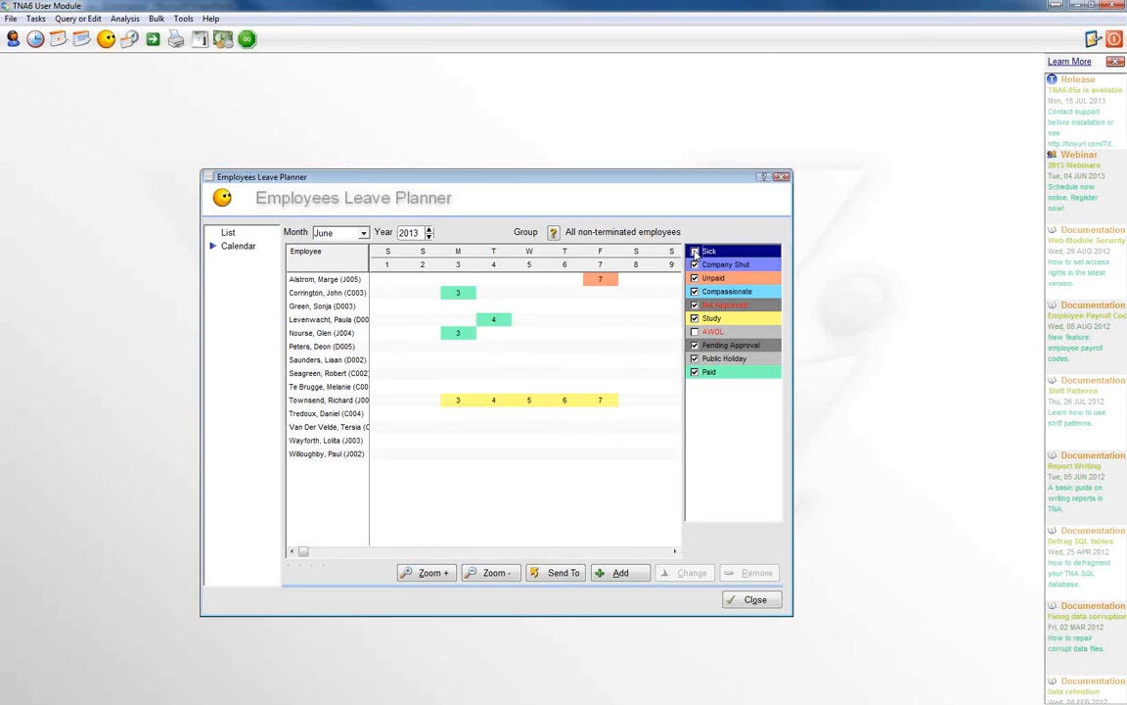
click(695, 252)
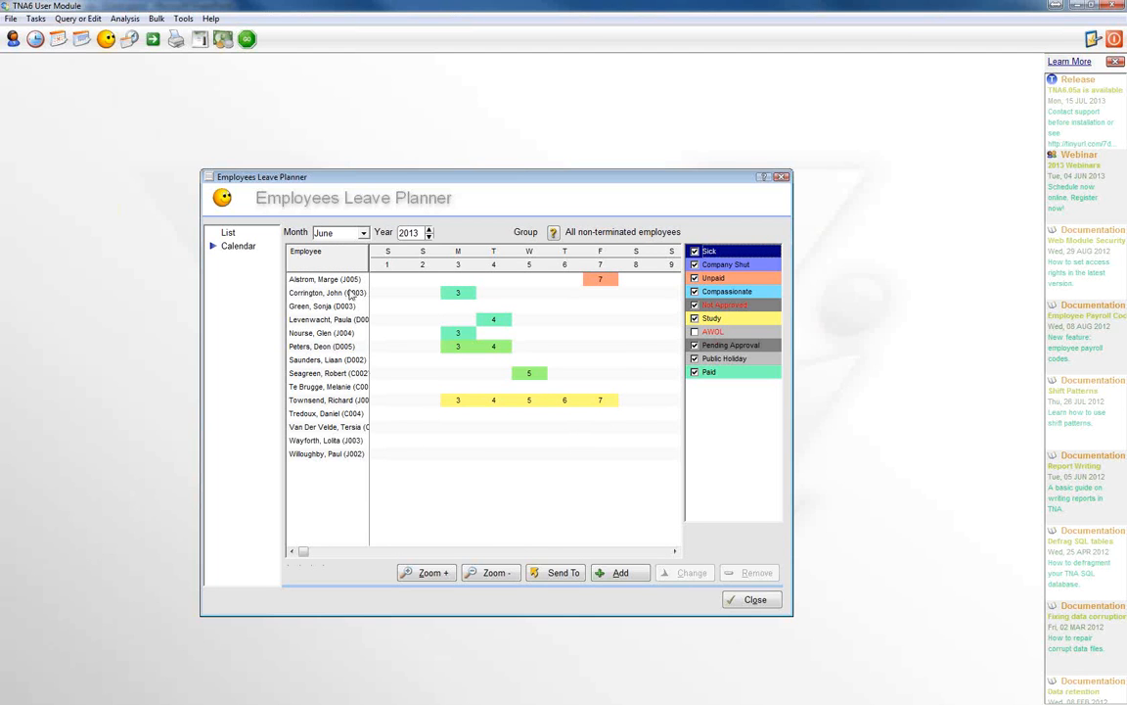
click(228, 233)
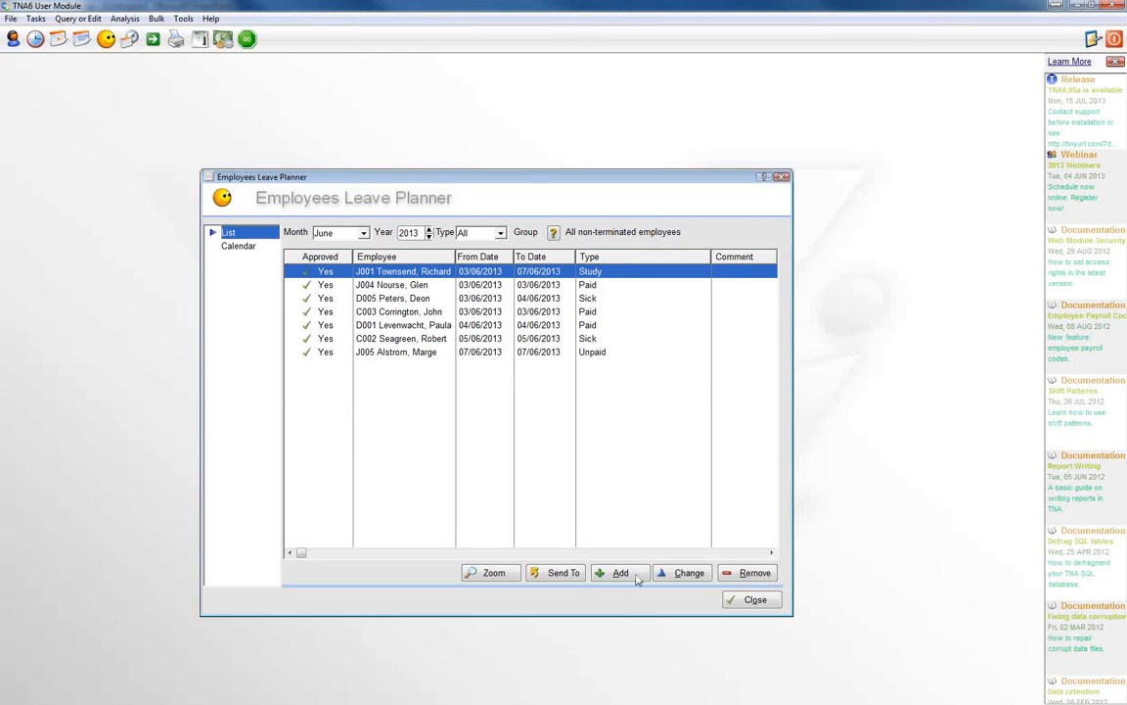
click(244, 248)
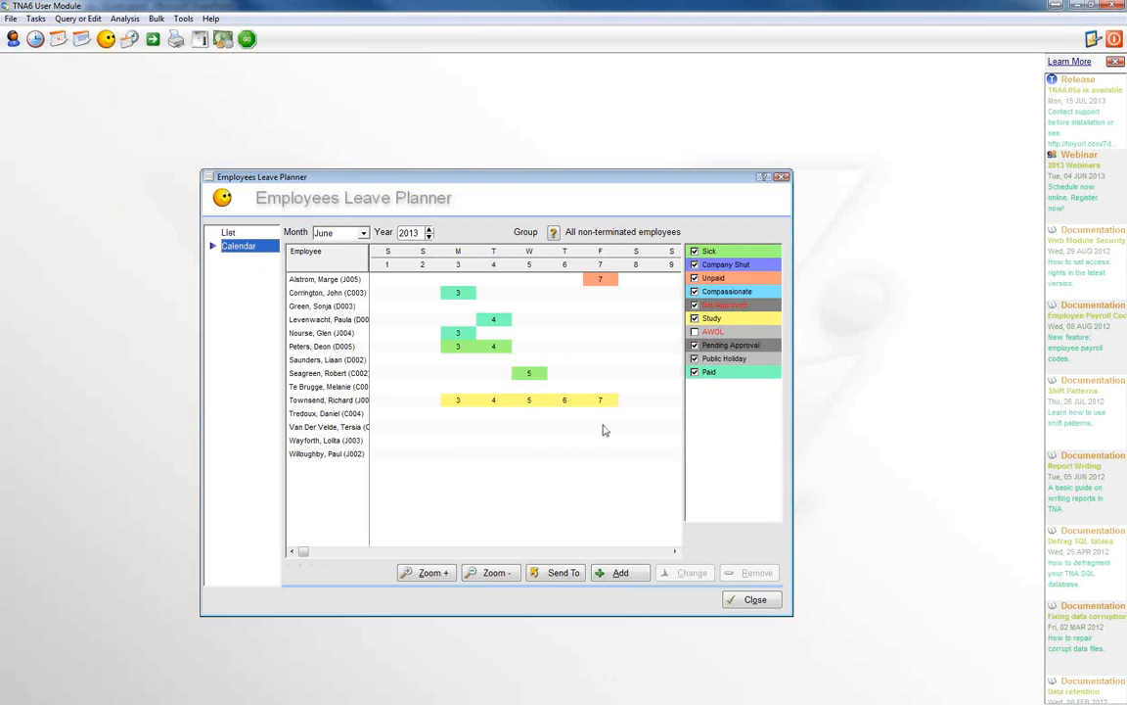
Step: Add a leave entry on 5 June for the third-last employee in the planner and set its type to Compassionate
click(530, 428)
right_click(533, 432)
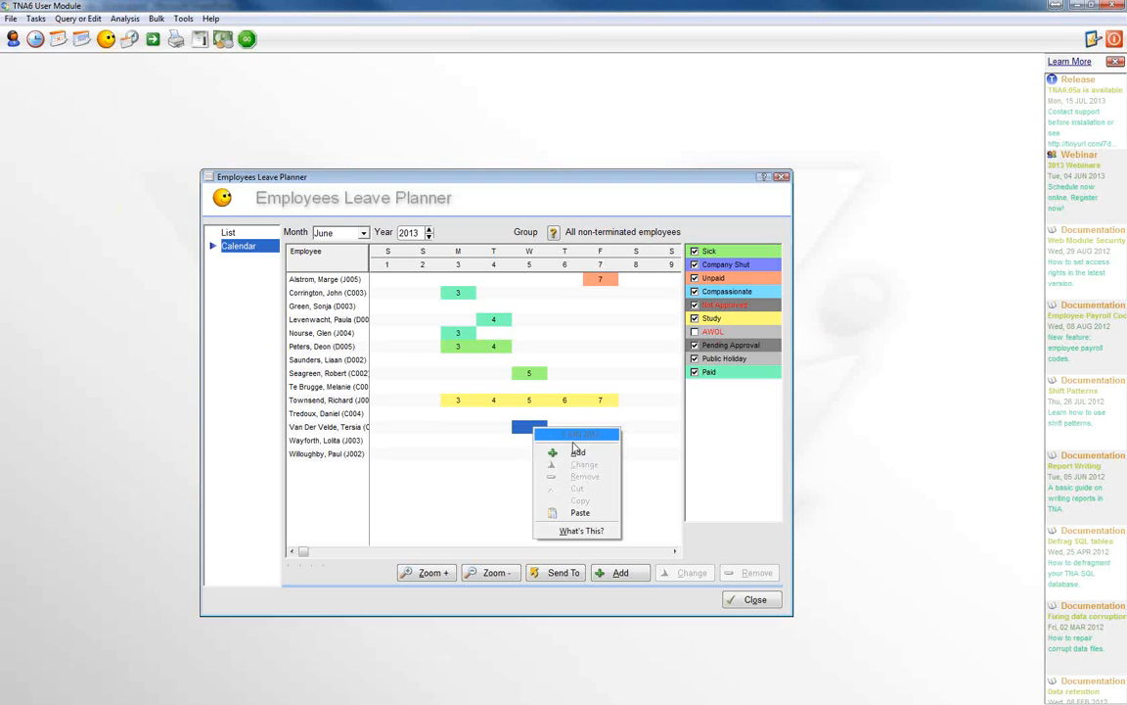
click(580, 453)
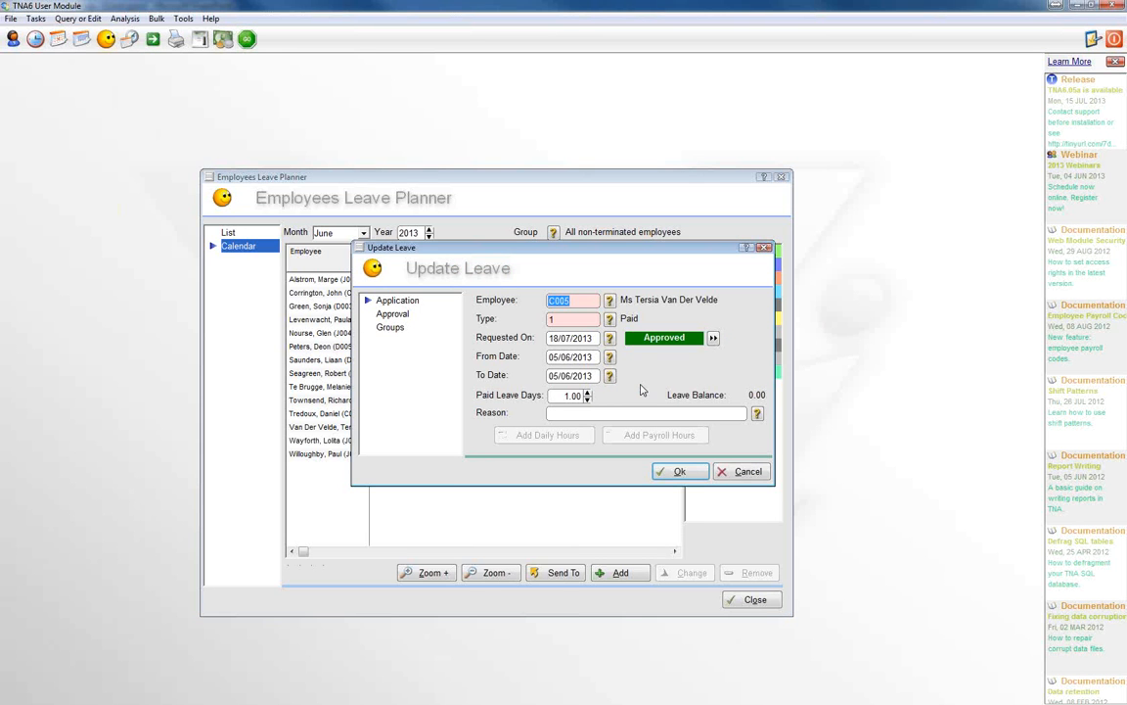
click(609, 319)
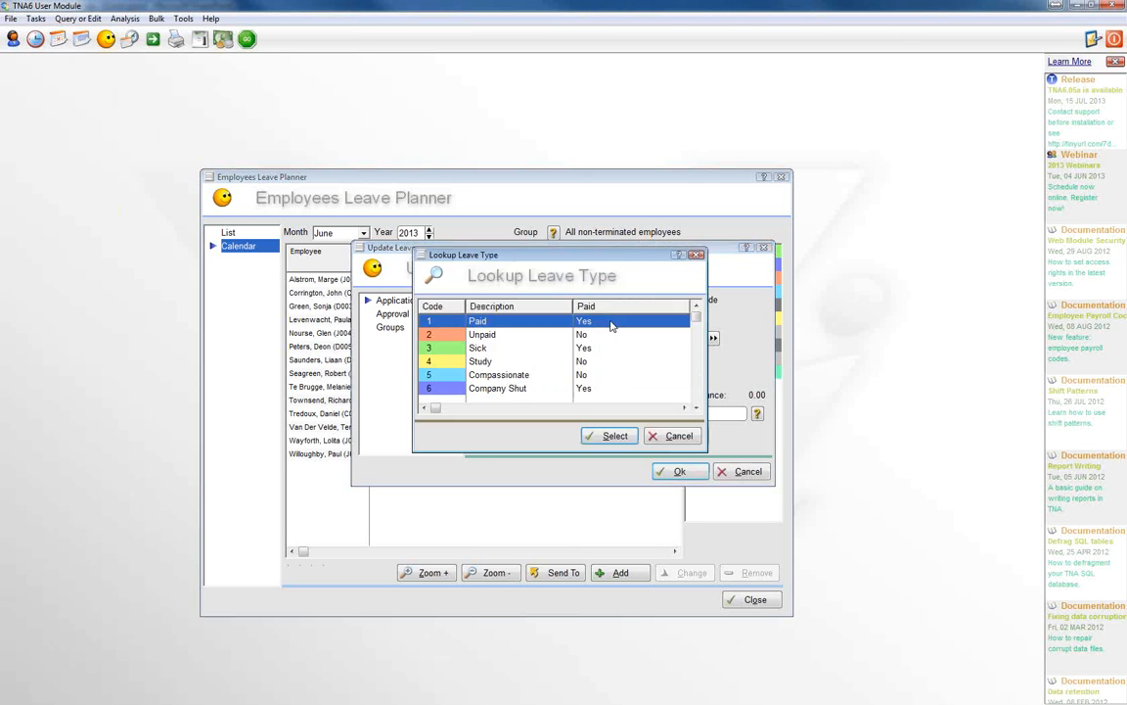
click(487, 376)
click(614, 435)
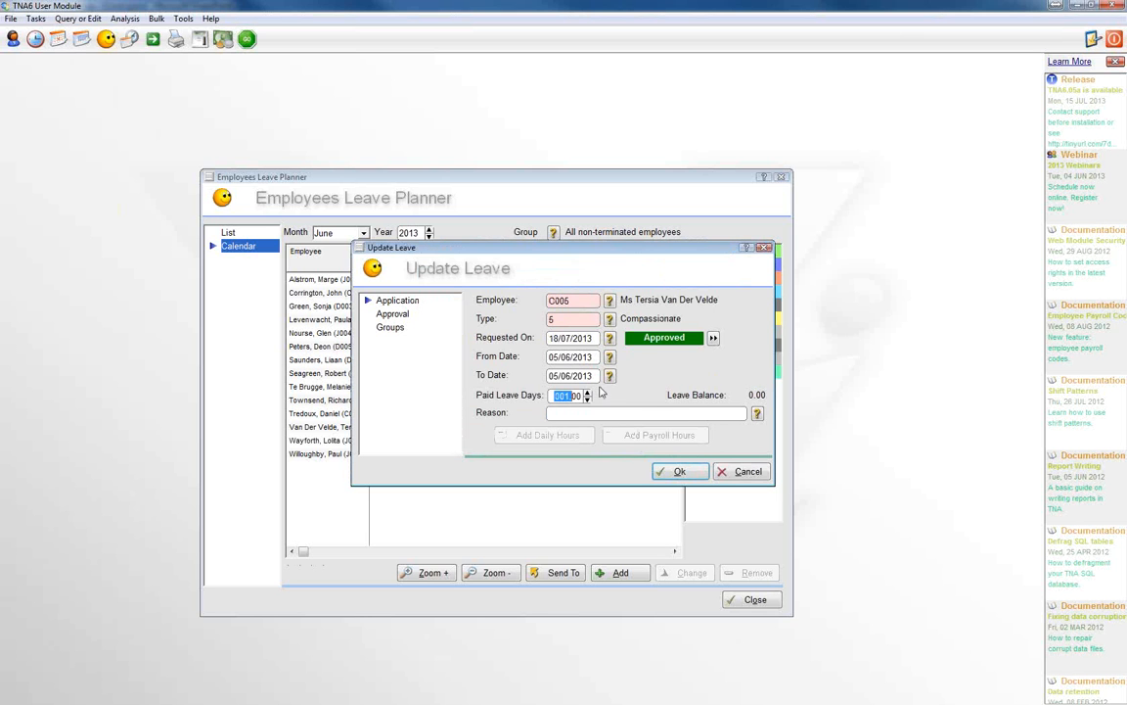
Step: Set both the From Date and To Date of the compassionate leave to 07/06/2013 and save the entry
click(608, 376)
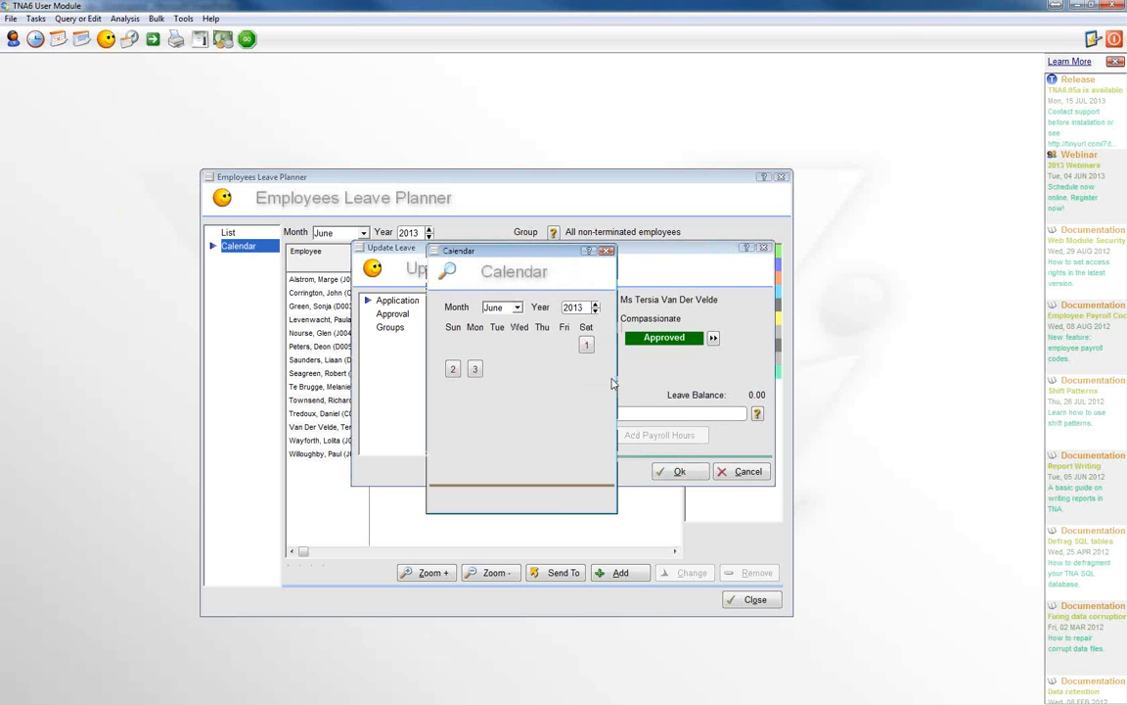
click(565, 371)
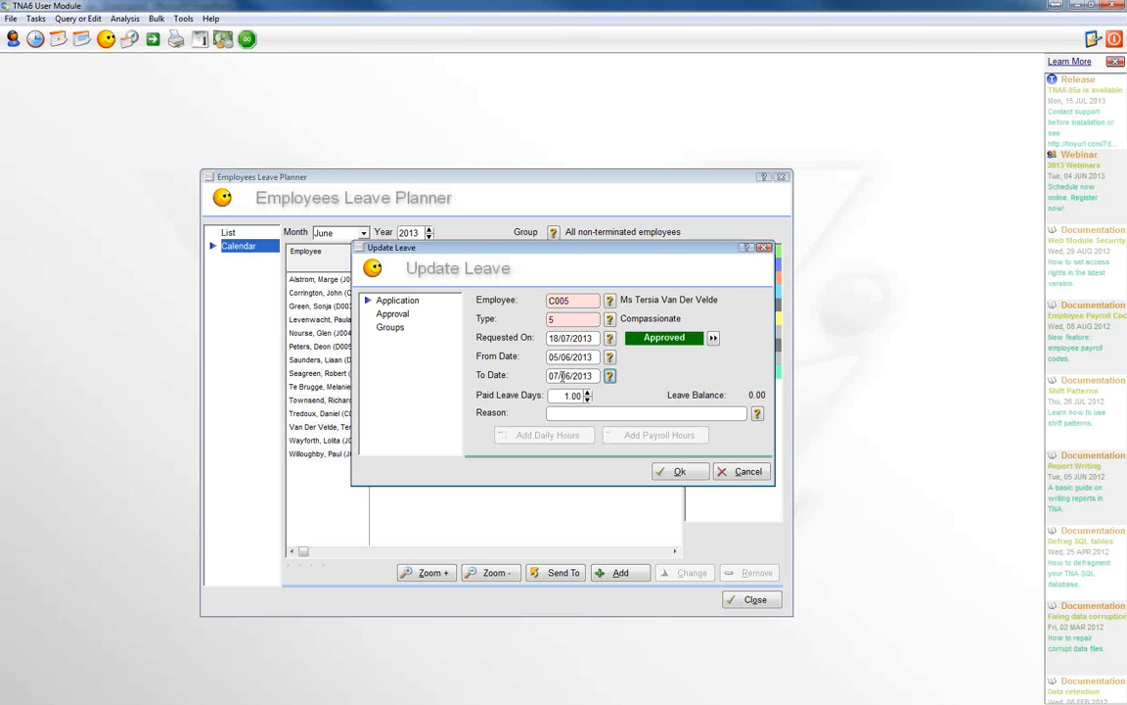
click(588, 391)
click(610, 358)
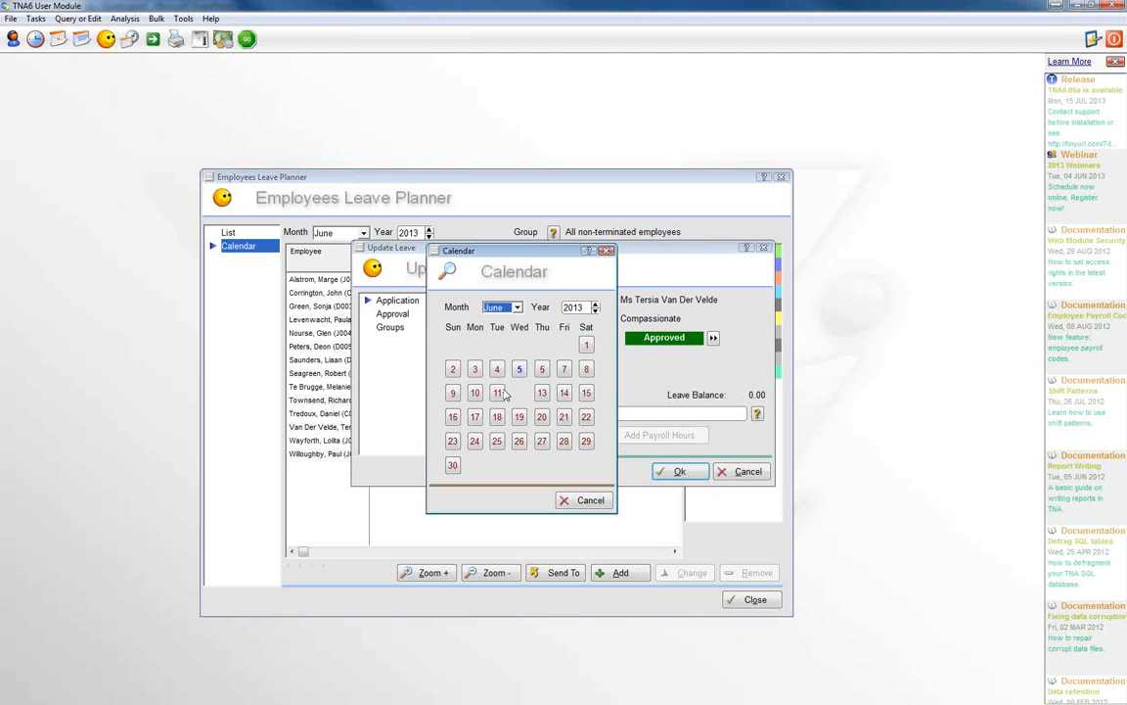
click(565, 371)
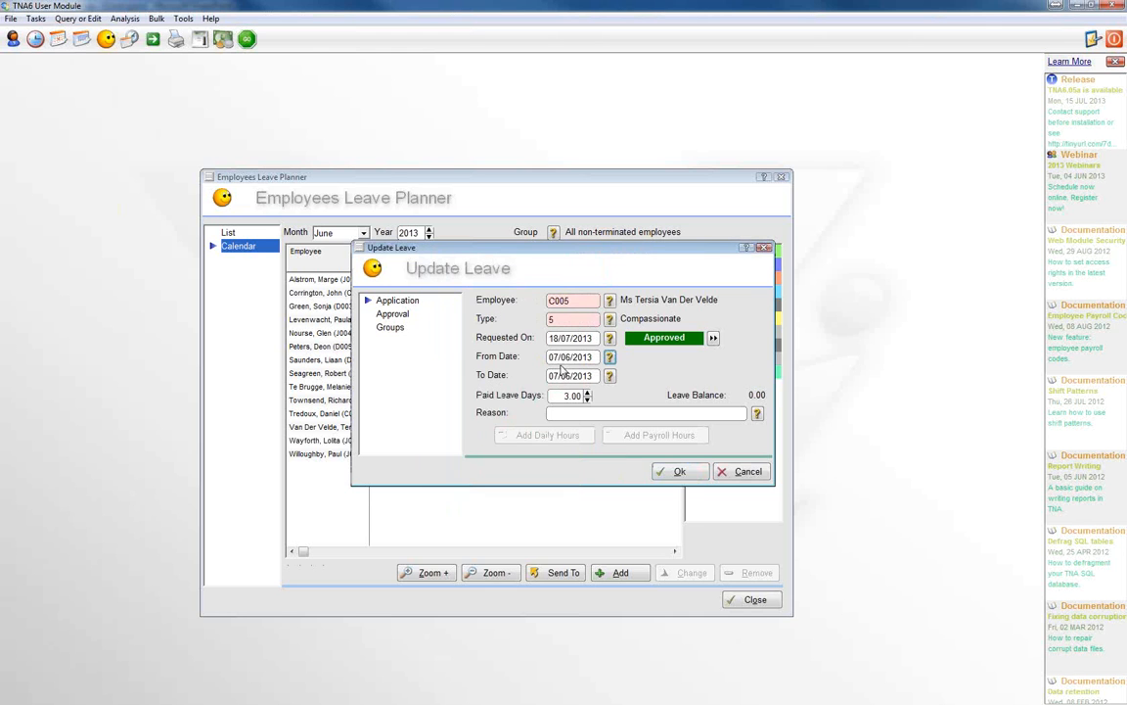
click(610, 377)
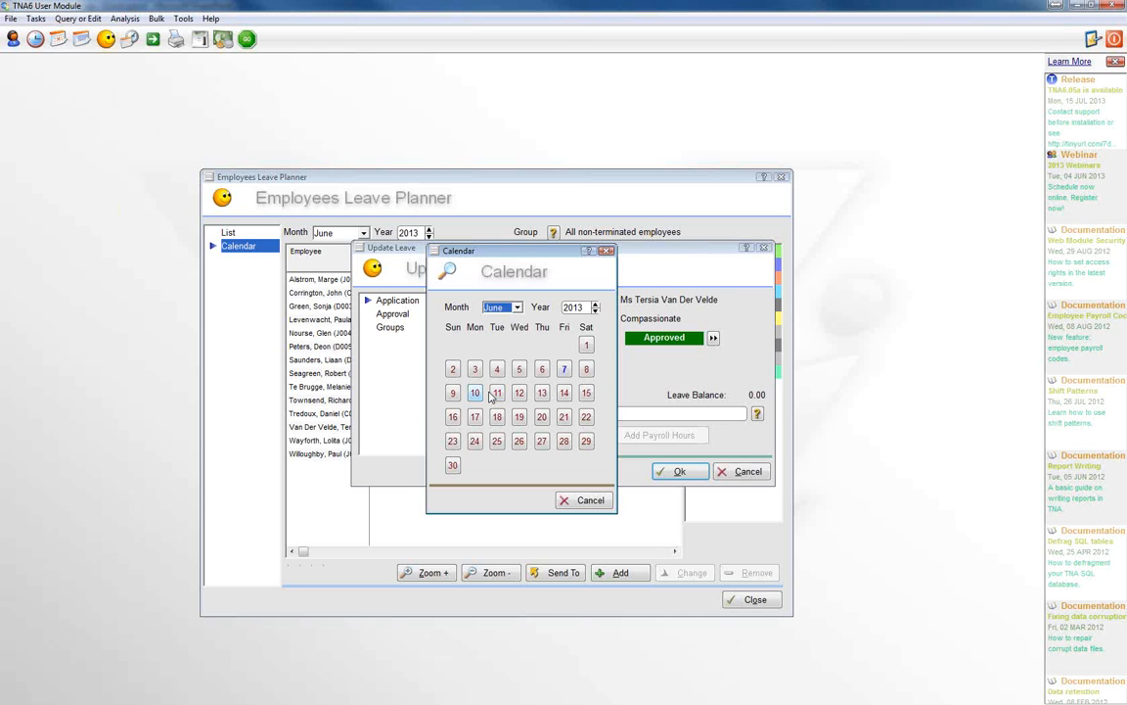
click(564, 370)
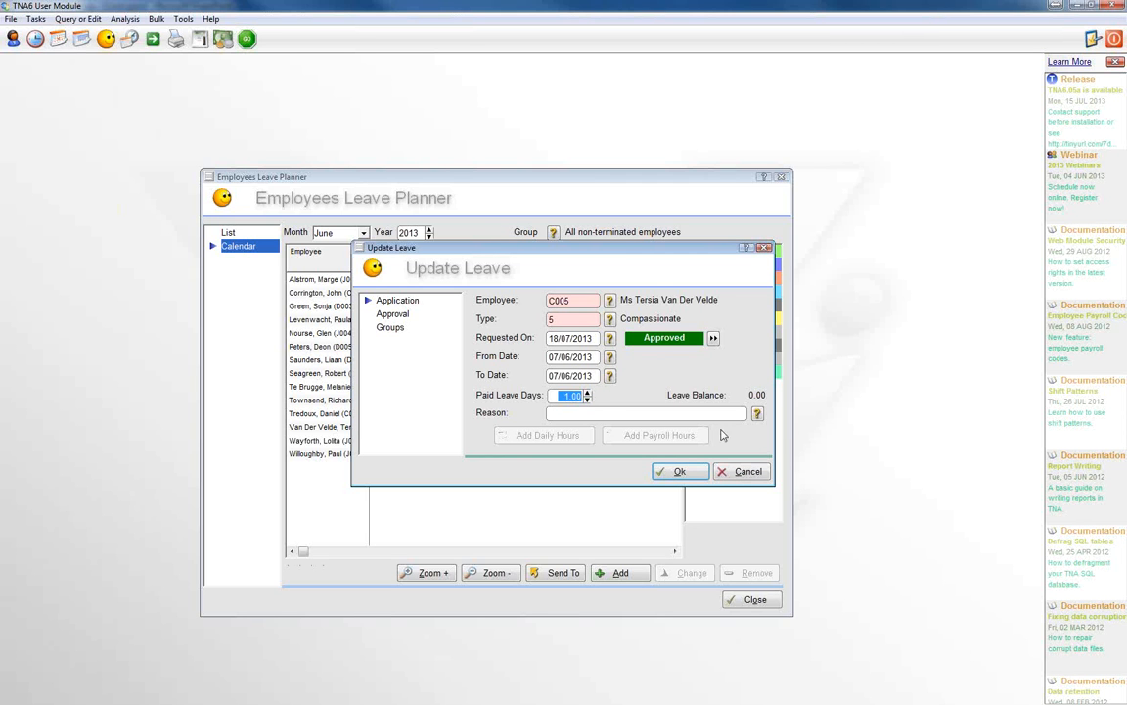
click(676, 470)
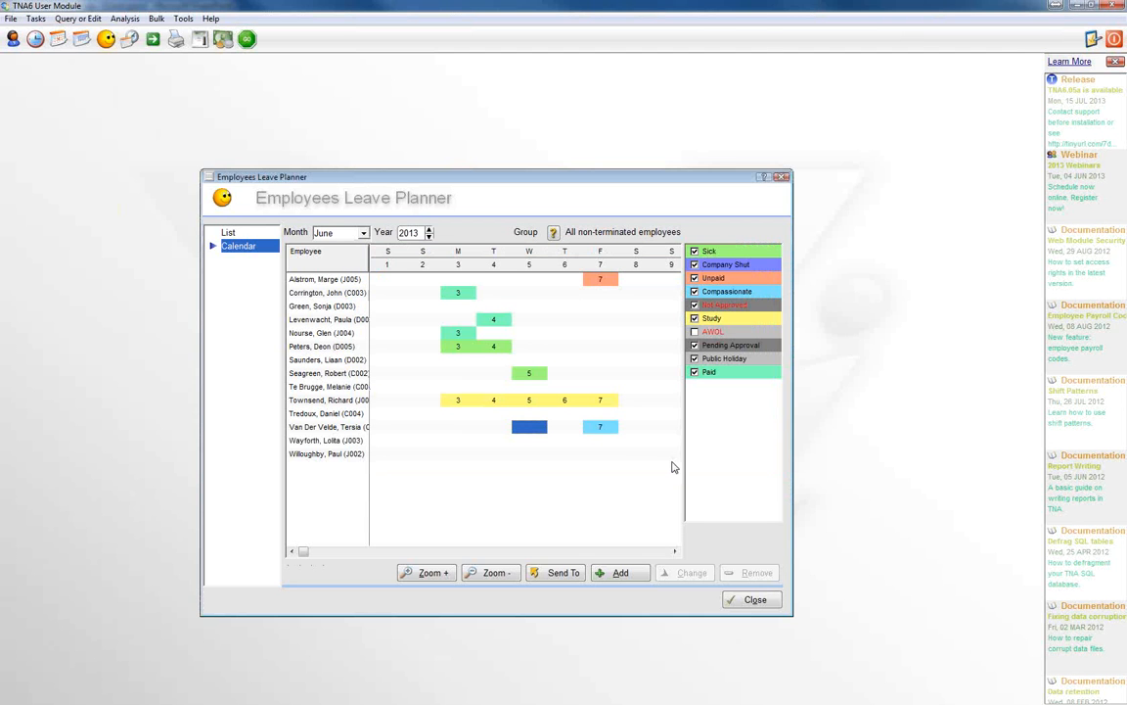
Step: Check the new compassionate leave day in the calendar and show the June leave as a list
click(599, 431)
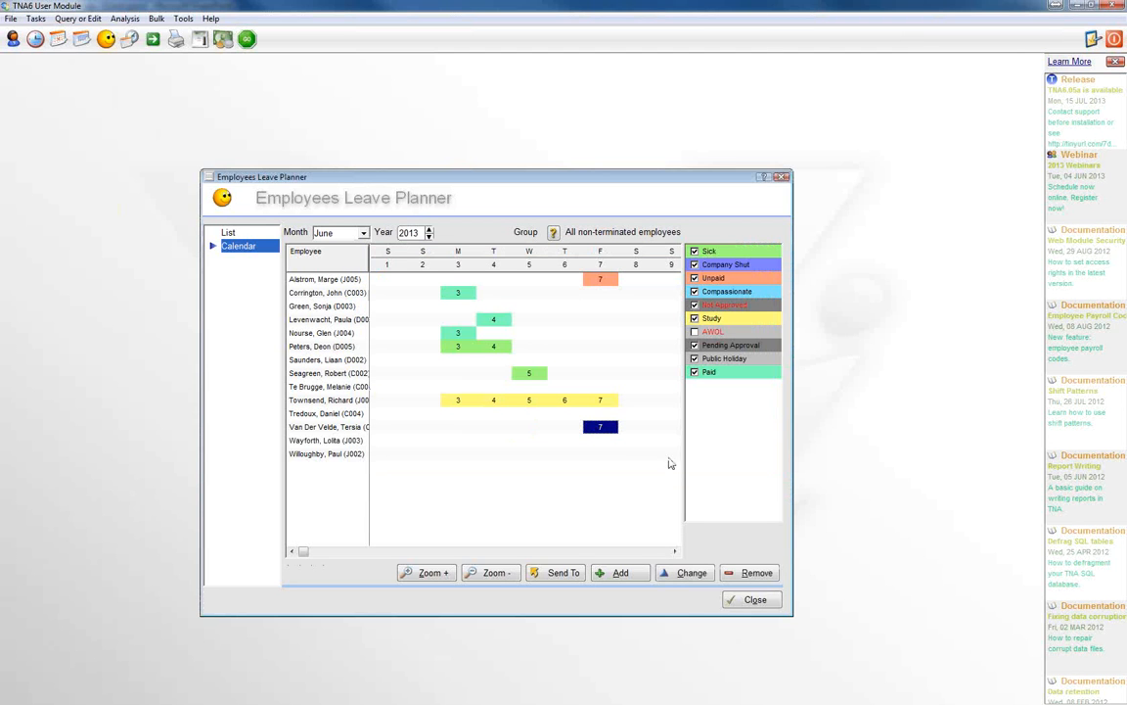
click(530, 431)
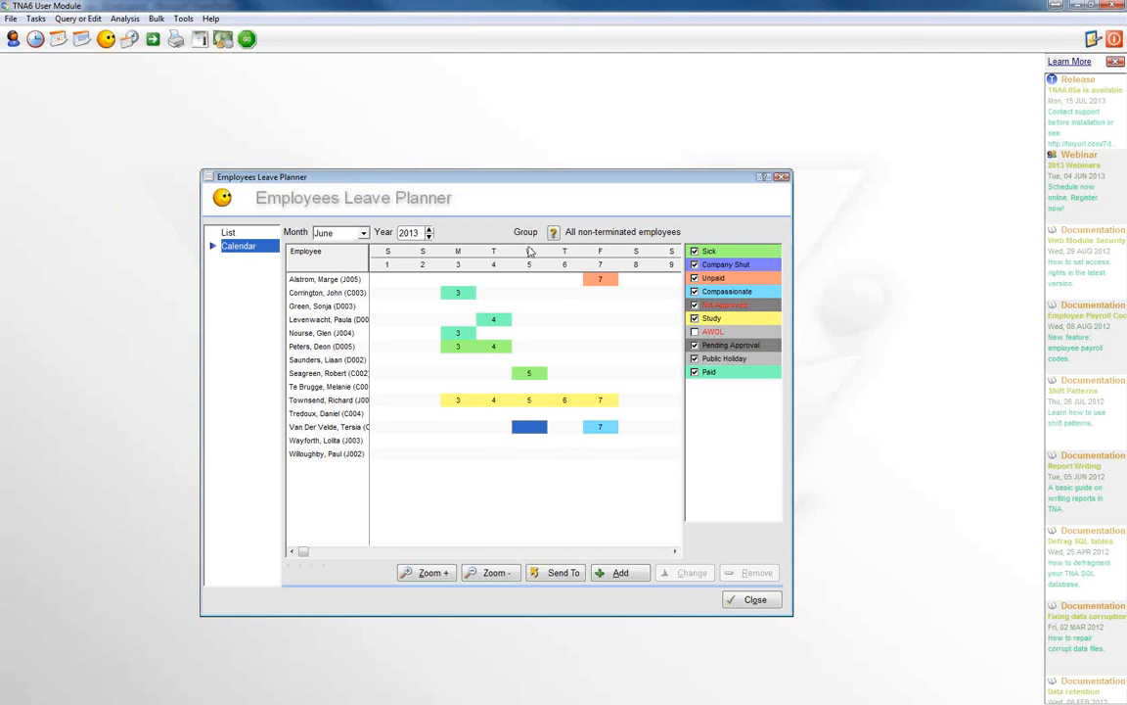
click(228, 233)
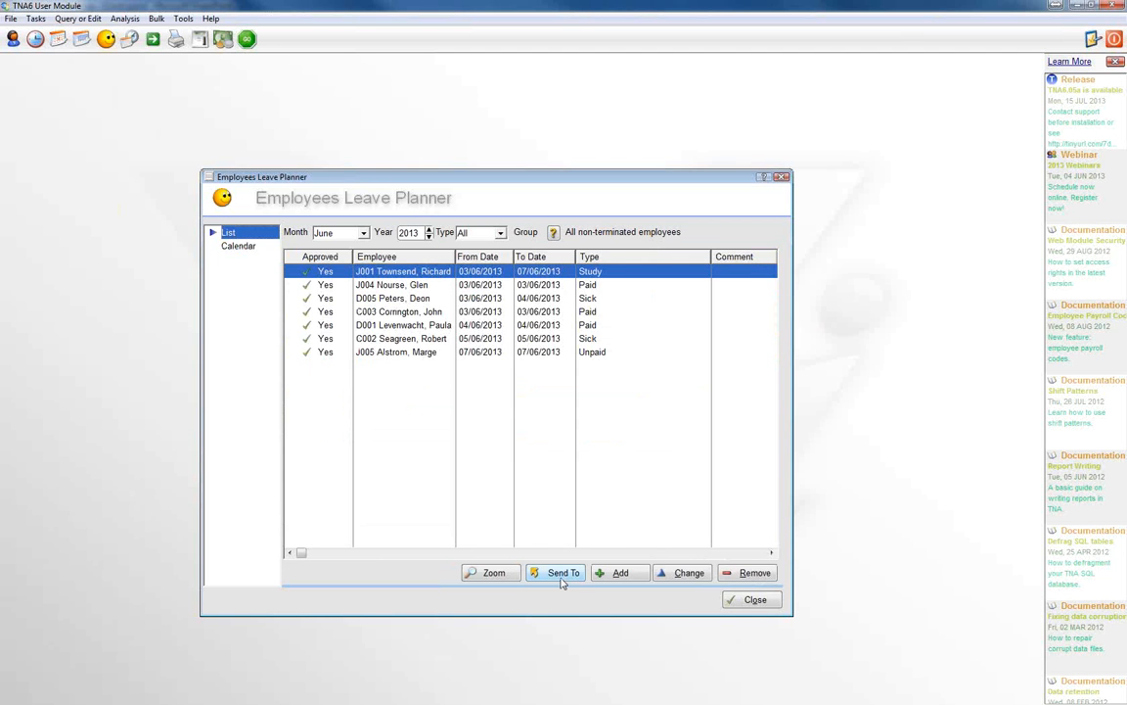
Step: View the Send To options for the leave list, cancel without sending, and close the planner from its calendar view
click(562, 575)
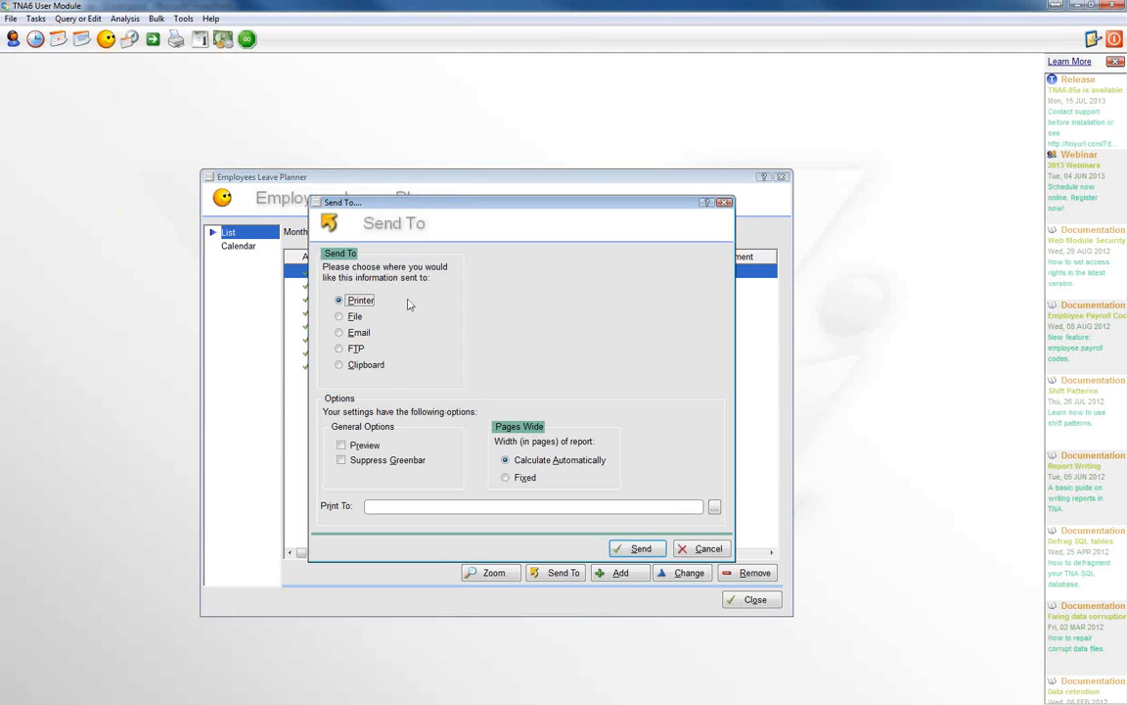
click(709, 549)
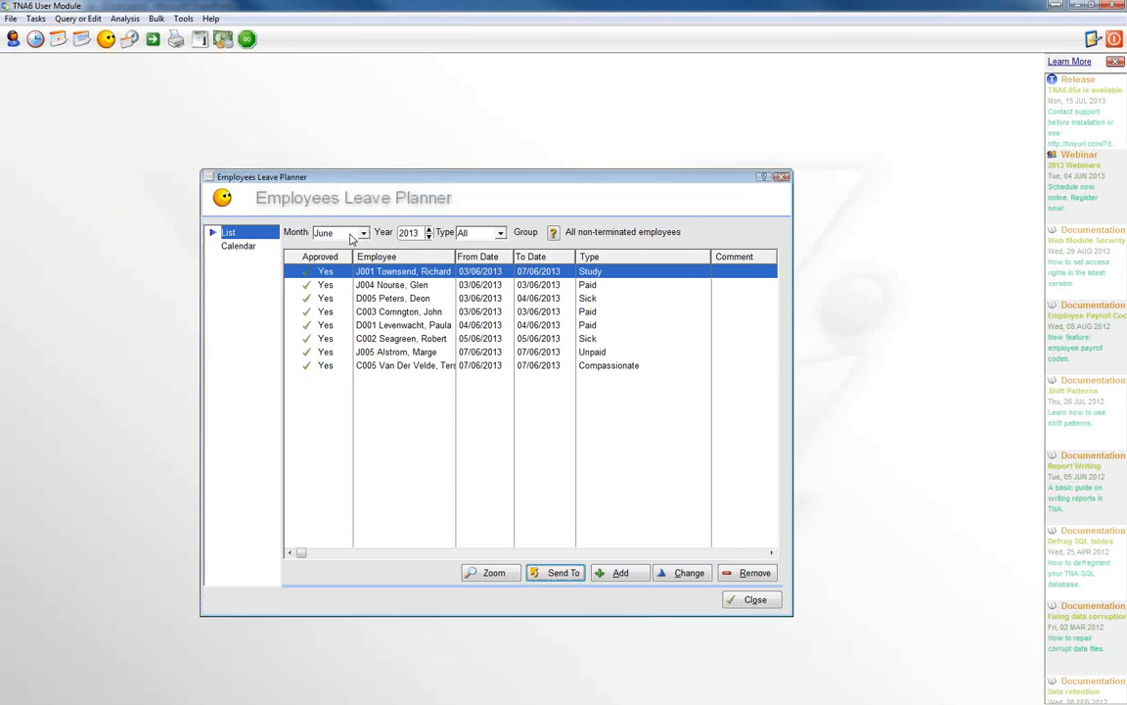
click(237, 245)
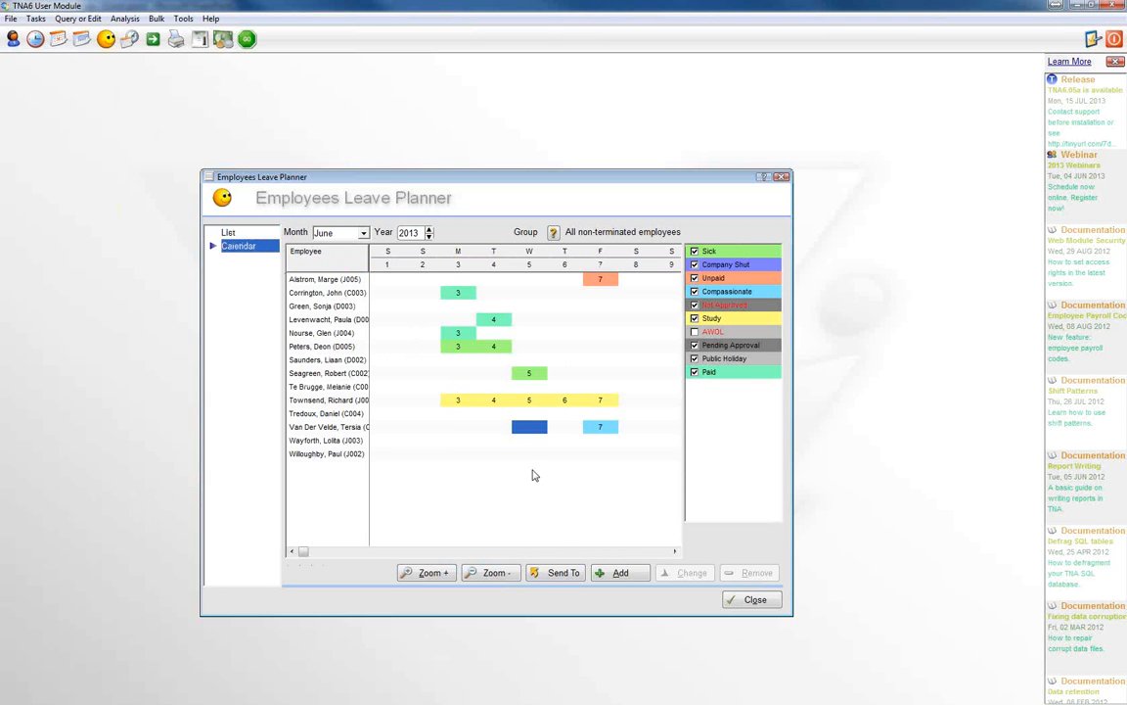
click(756, 600)
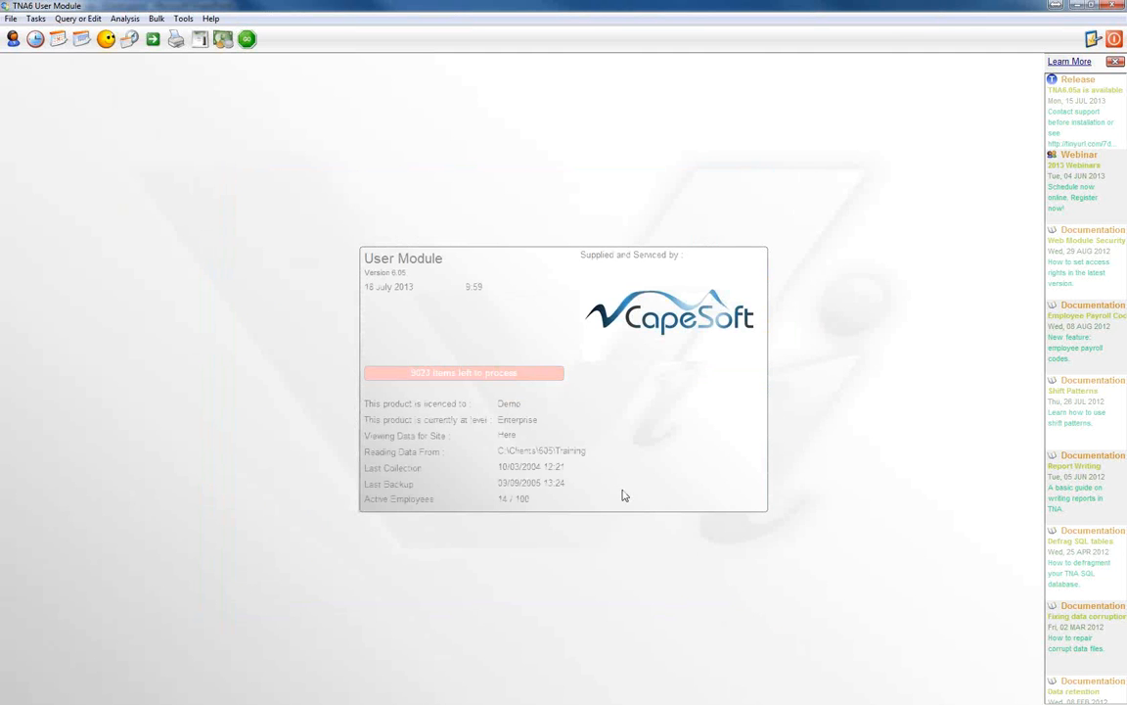
Step: Open the employee list and view the daily hours of the second employee listed
click(10, 44)
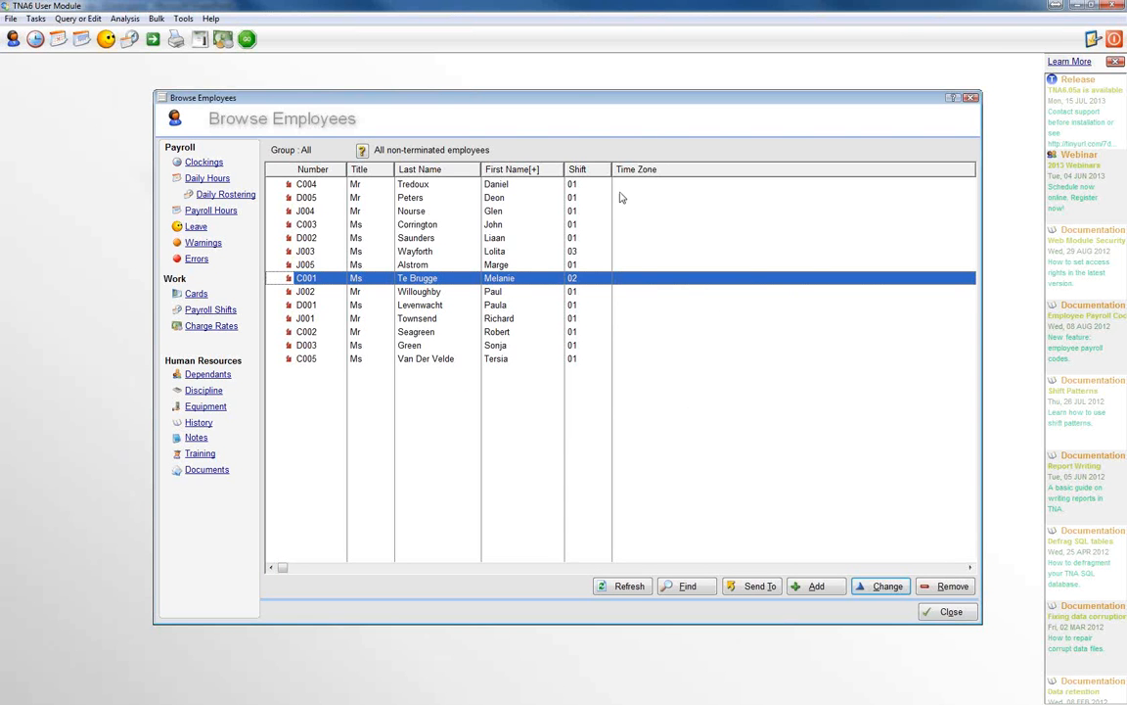
click(502, 198)
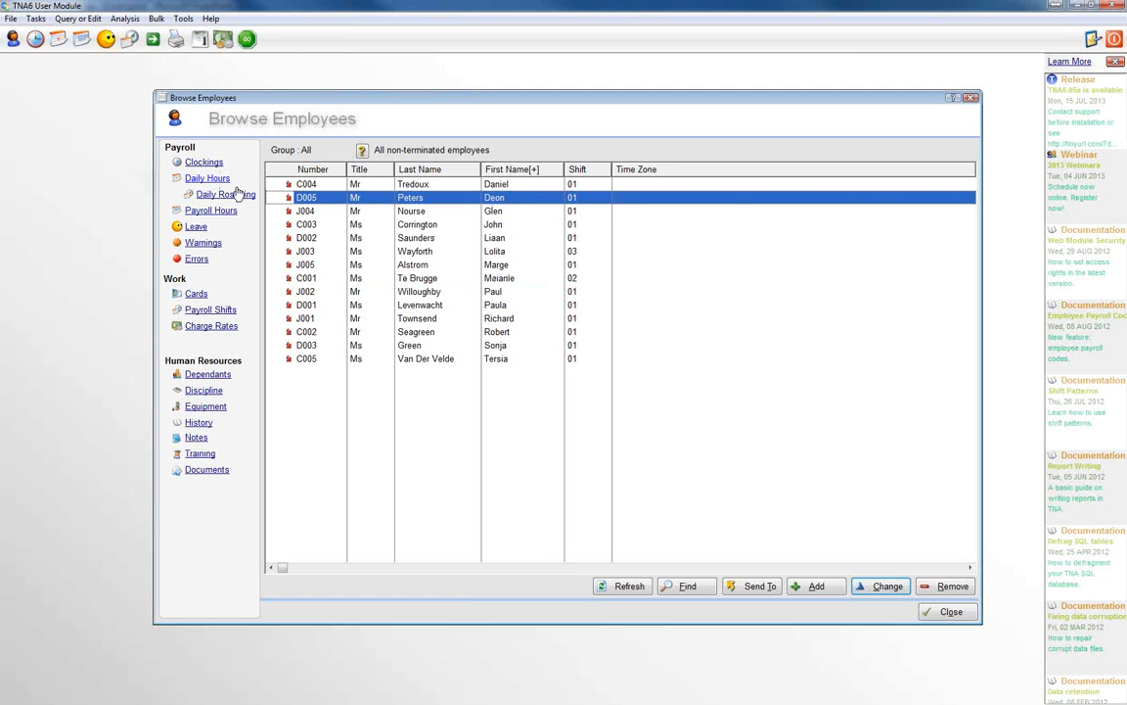
click(207, 178)
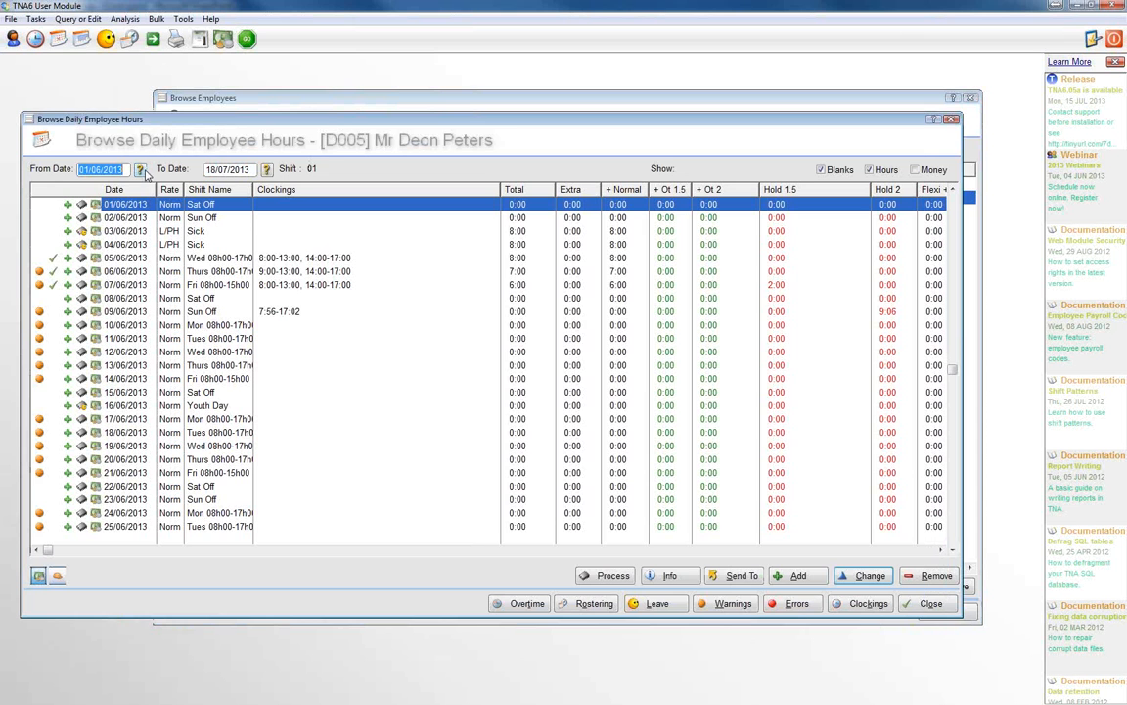
Step: Limit the daily hours to the period from 03/06/2013 to 09/06/2013
click(140, 170)
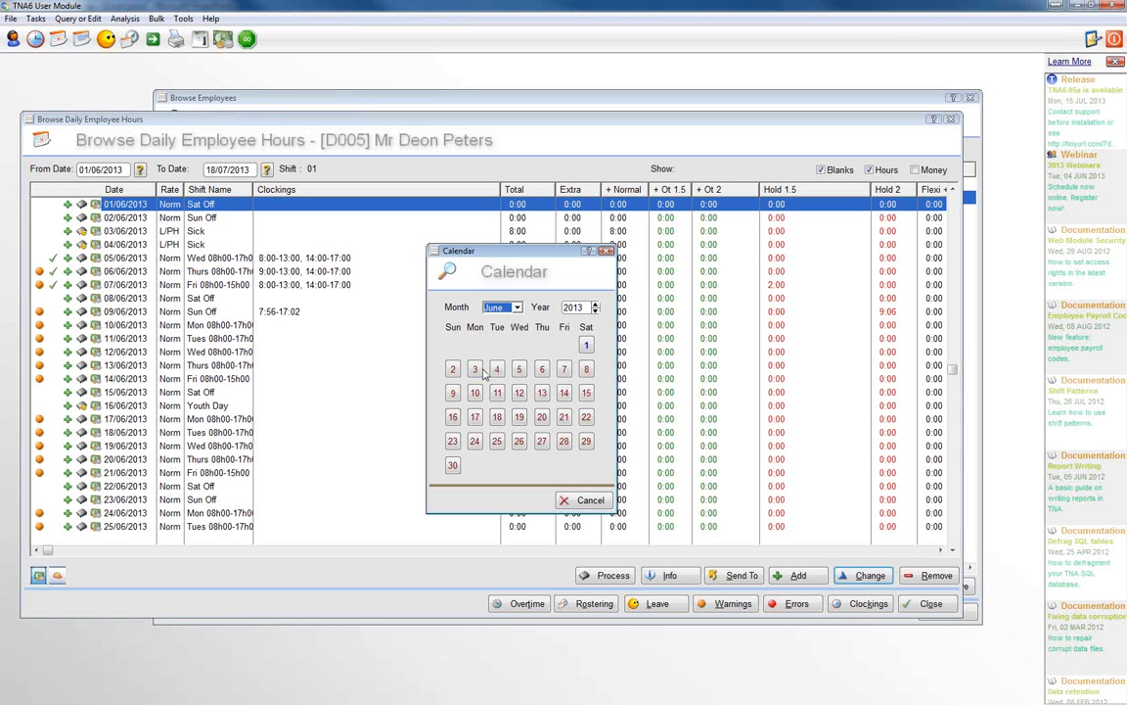
click(473, 373)
click(266, 169)
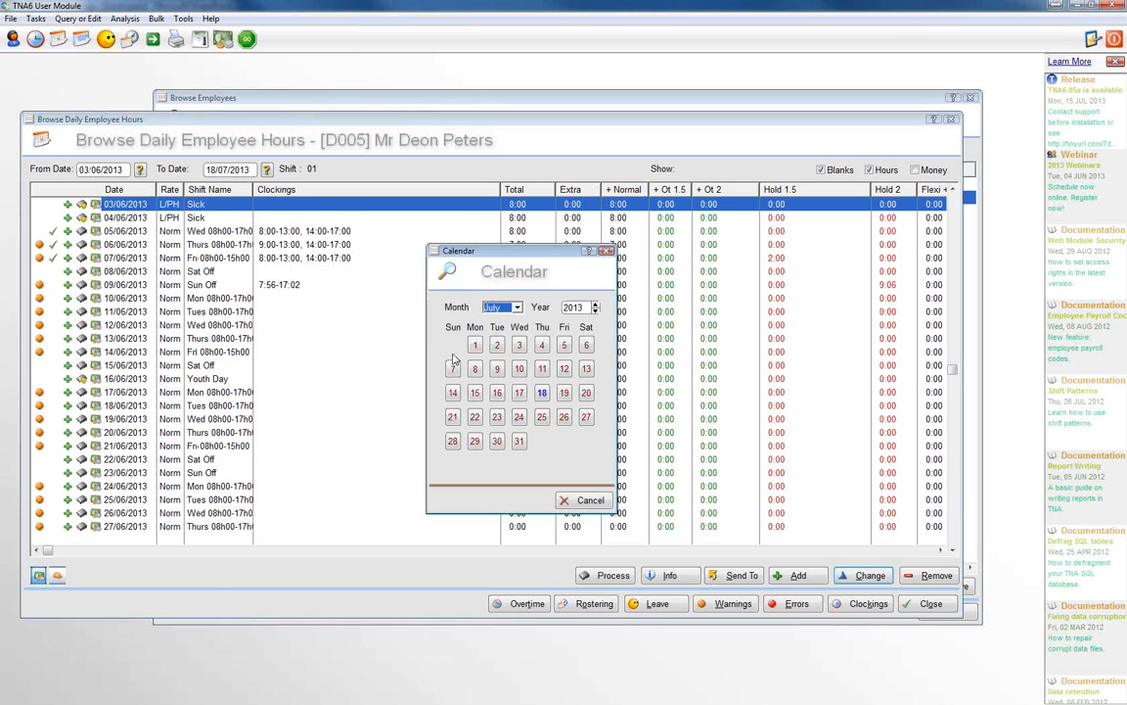
click(498, 367)
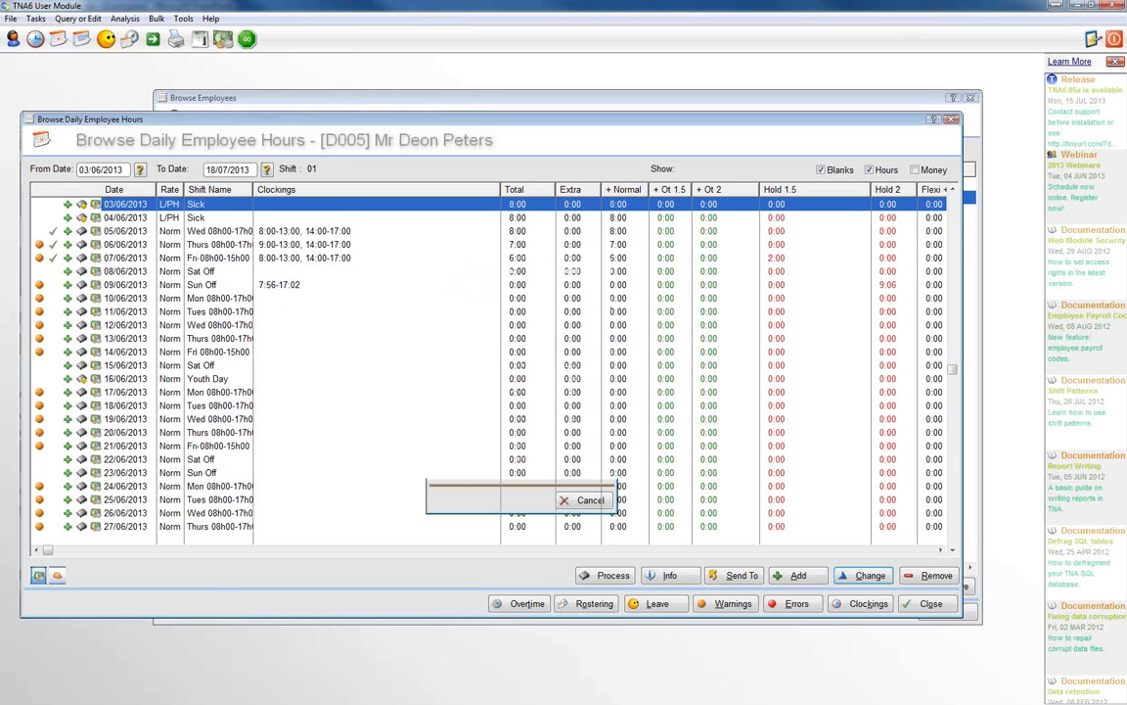
click(266, 170)
click(501, 307)
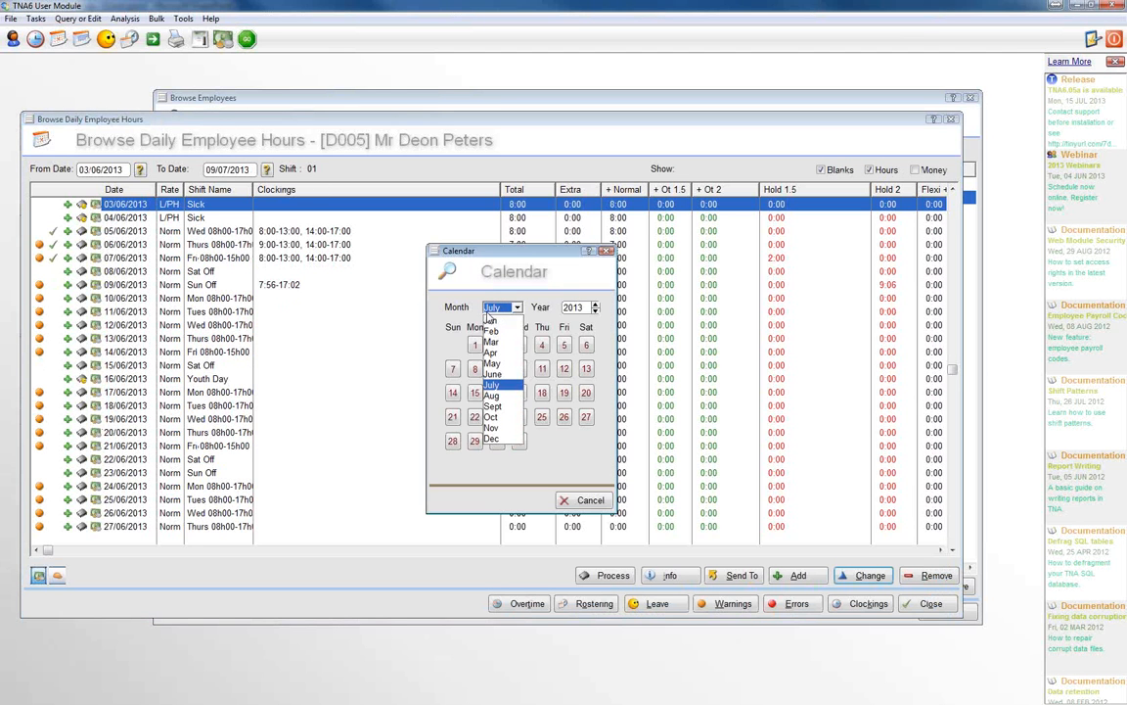
click(491, 374)
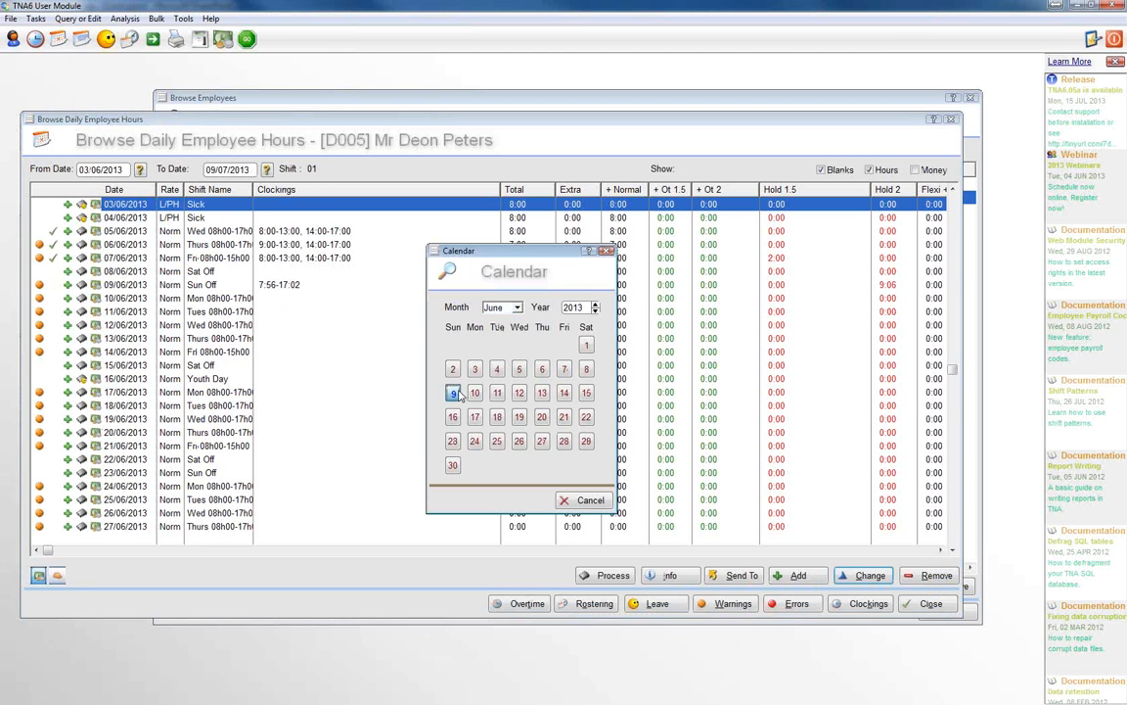
click(452, 391)
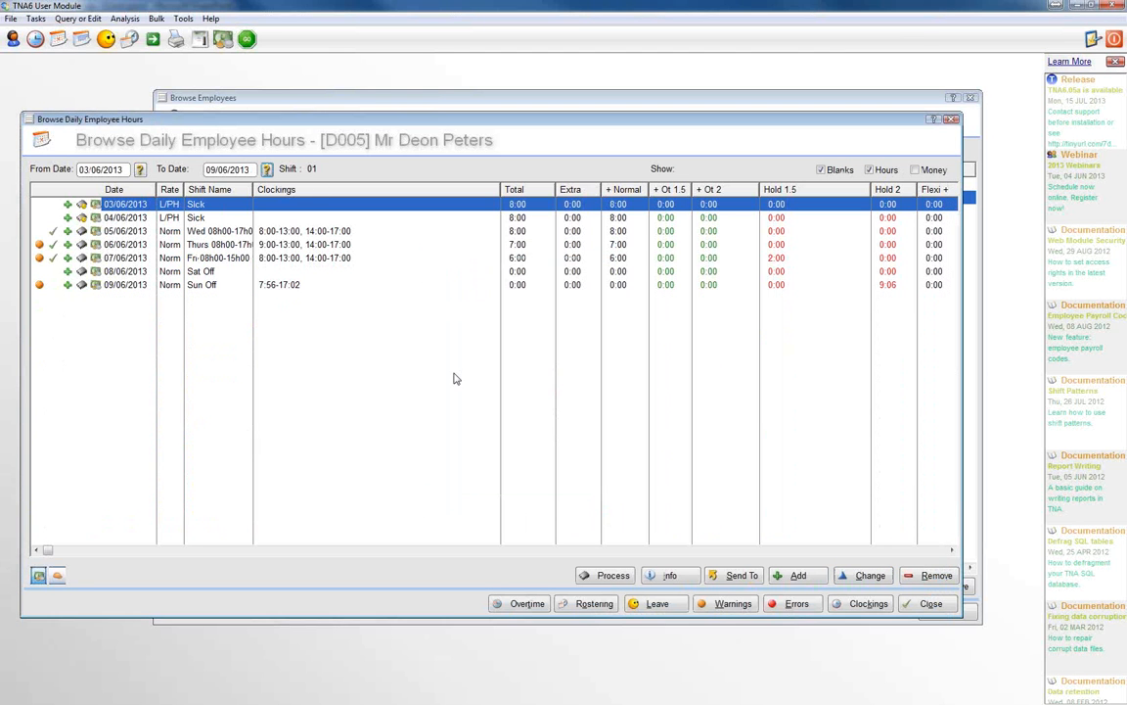
Step: Examine the hours of the sick leave days 03/06/2013 and 04/06/2013 and the worked day 05/06/2013
click(203, 218)
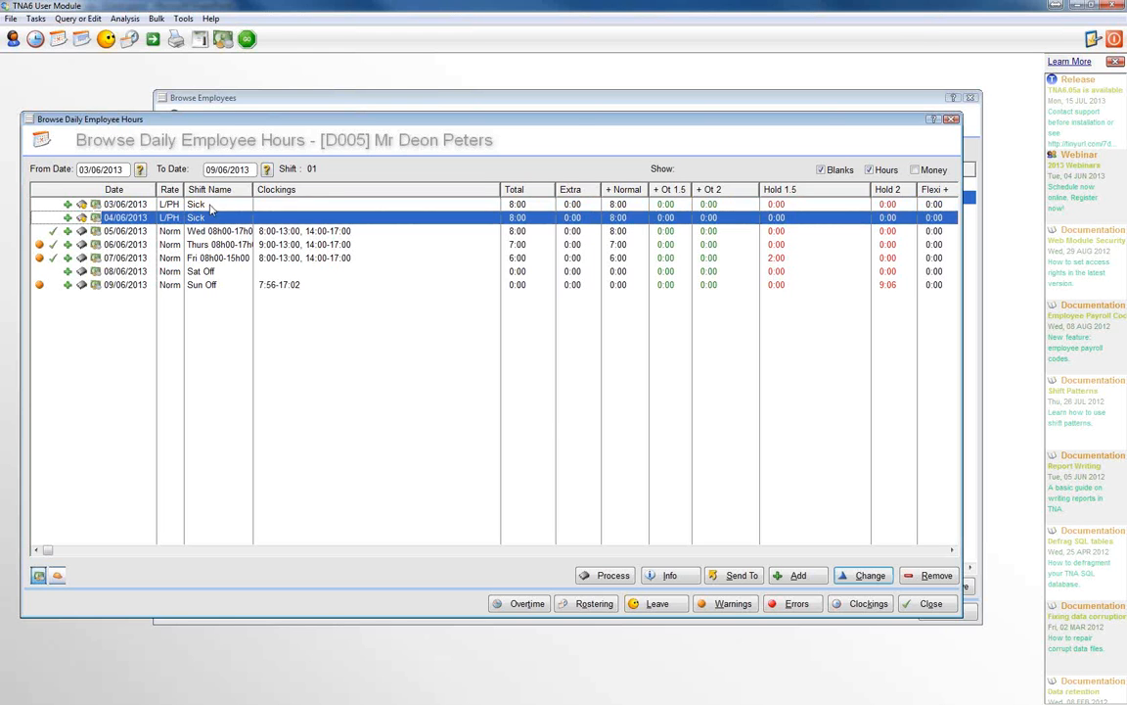
click(208, 204)
click(207, 217)
click(328, 232)
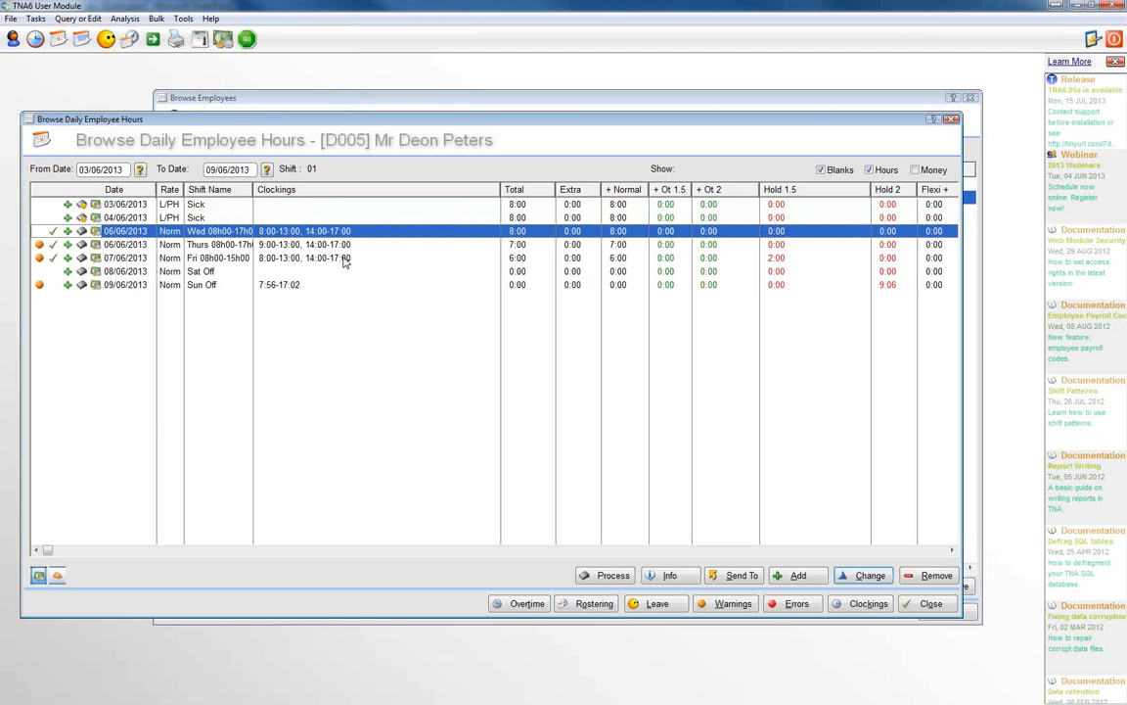
Step: Examine the normal hours and held 1.5 overtime of Friday 07/06/2013
click(789, 263)
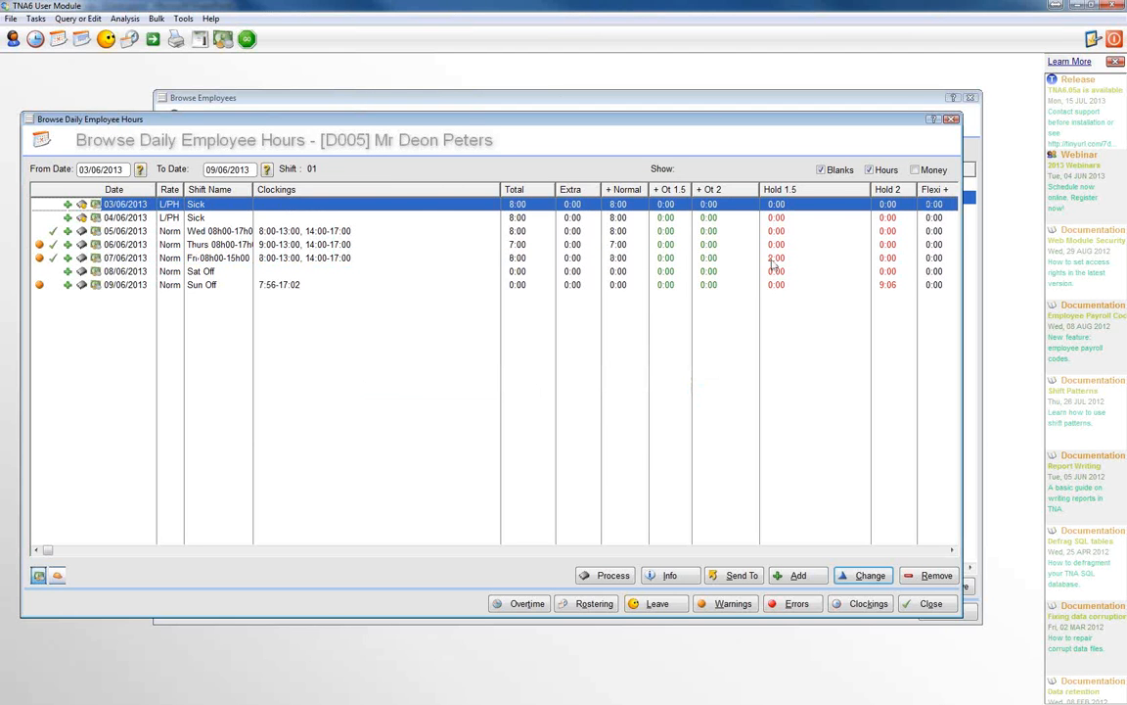
click(626, 258)
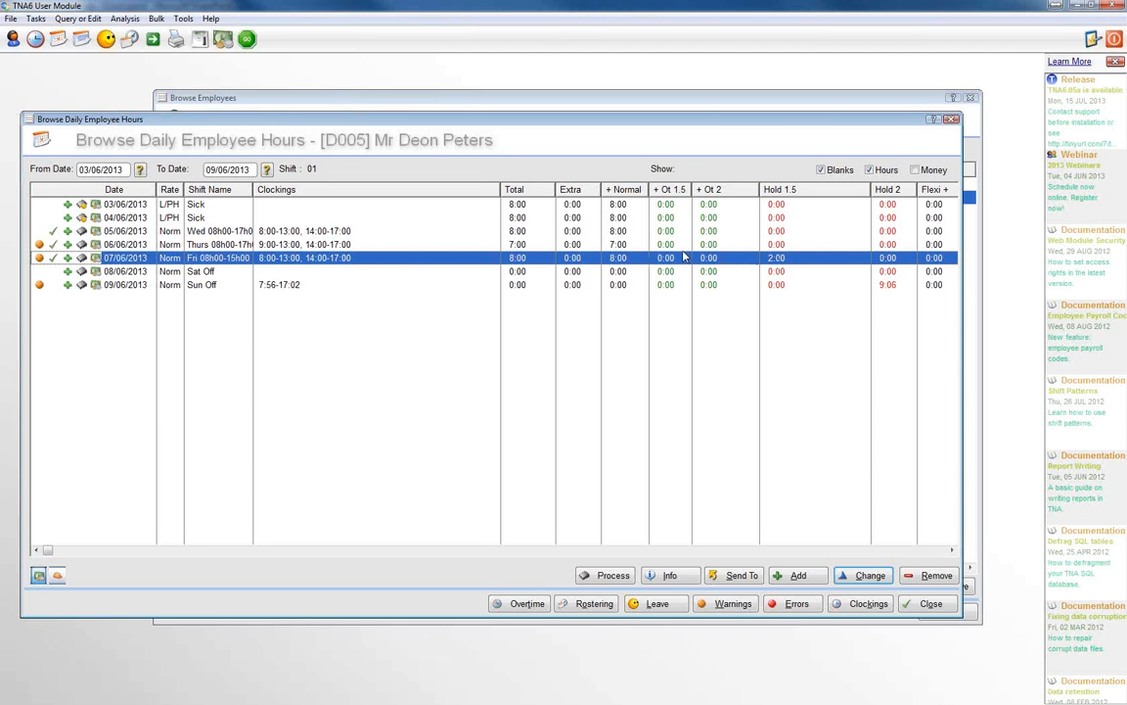
Step: Open the daily overtime authorisations for Sunday 09/06/2013 and widen their window to show the full heading
click(891, 284)
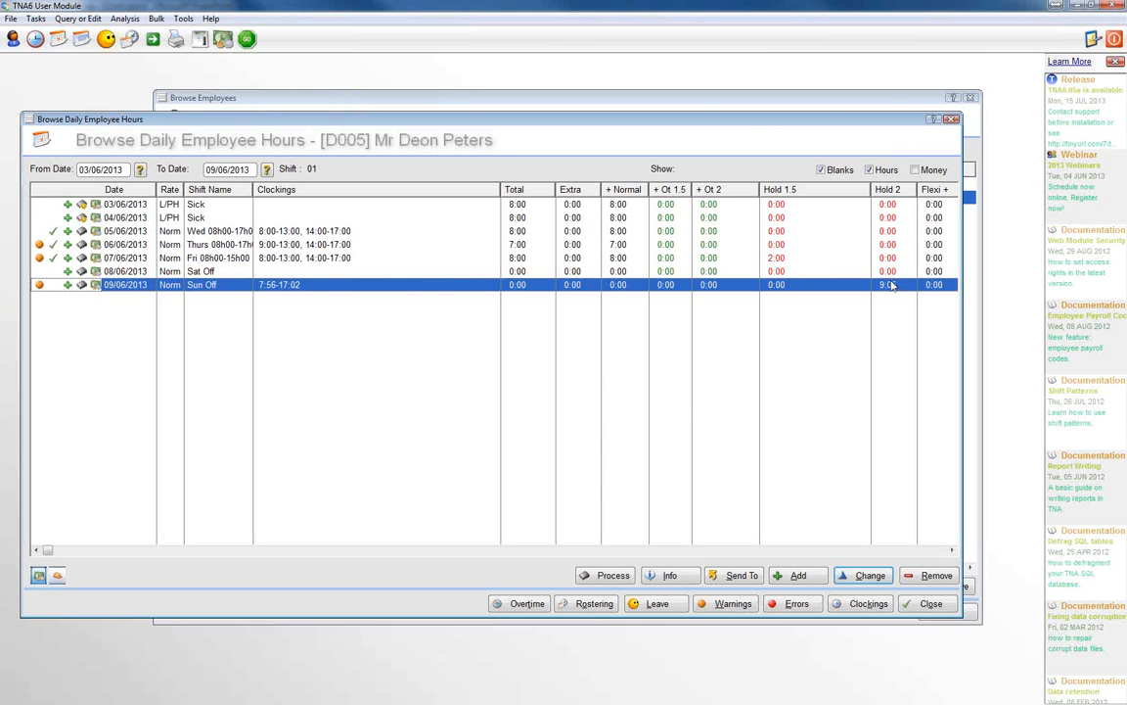
click(524, 606)
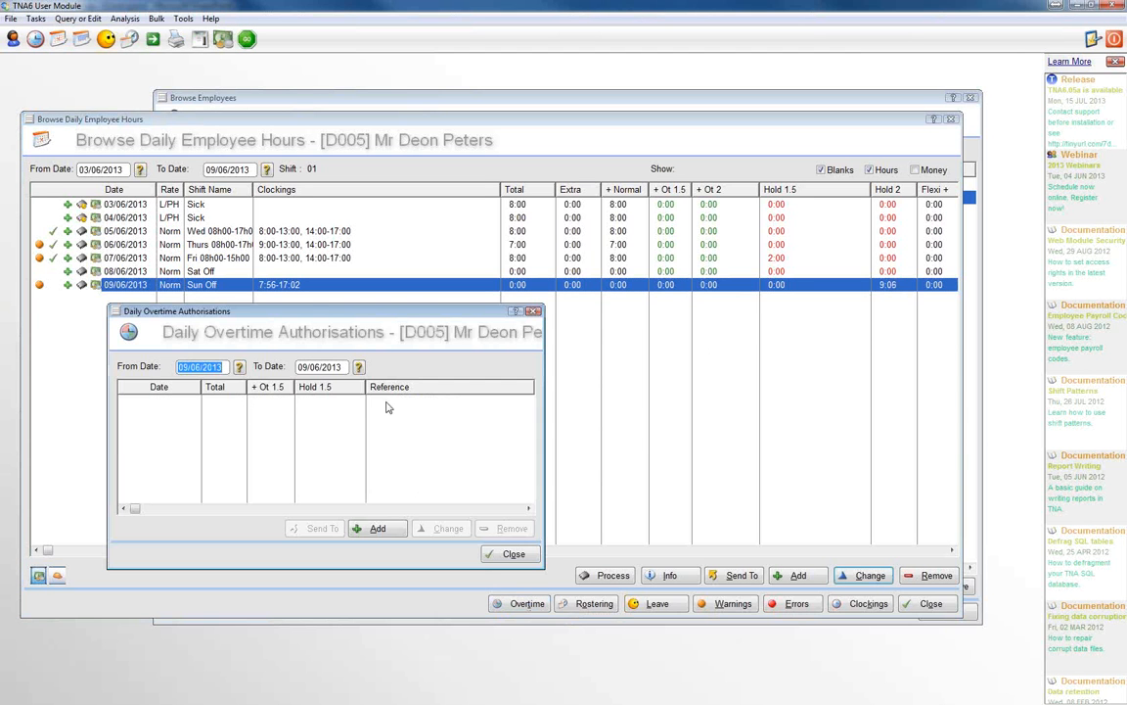
drag(435, 228, 418, 224)
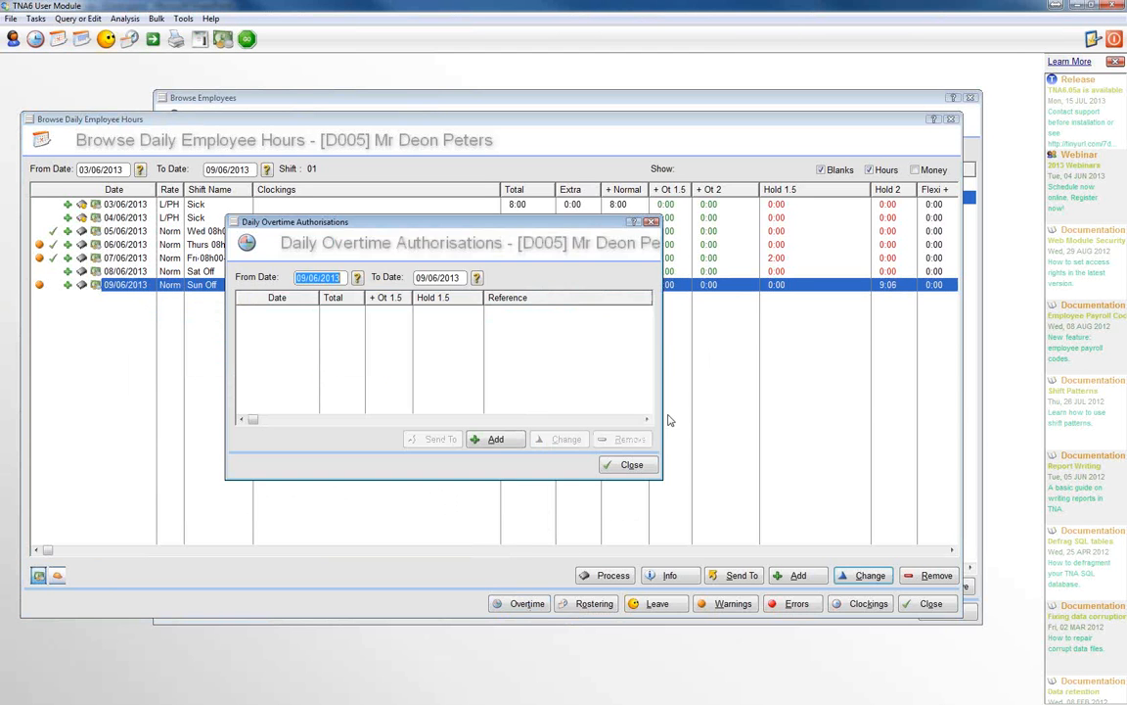
drag(662, 479, 709, 483)
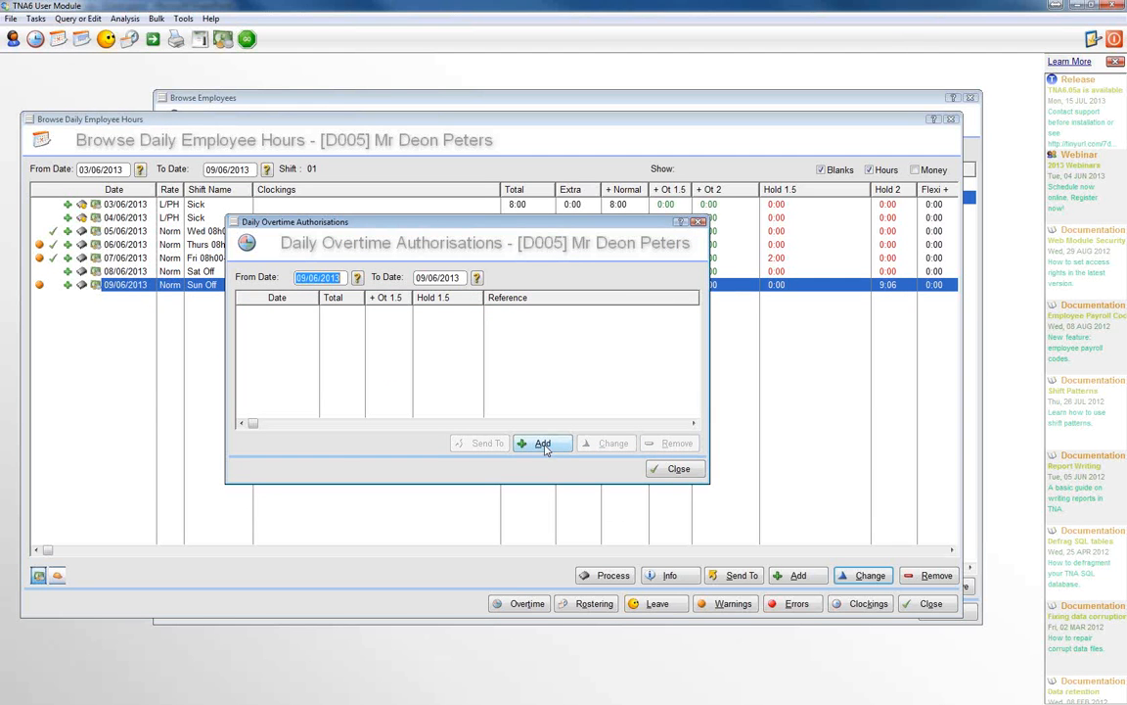
Step: Add an authorisation of 9:00 hours in category Ot 2 for 09/06/2013 and close the authorisations list
click(543, 444)
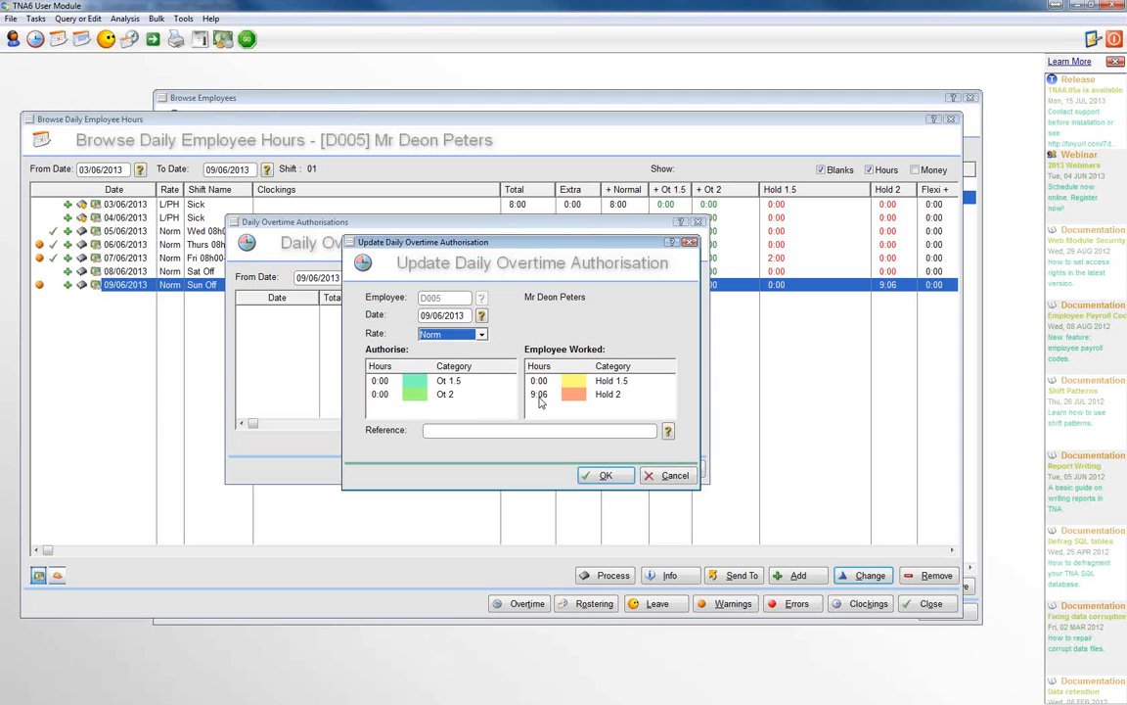
click(379, 394)
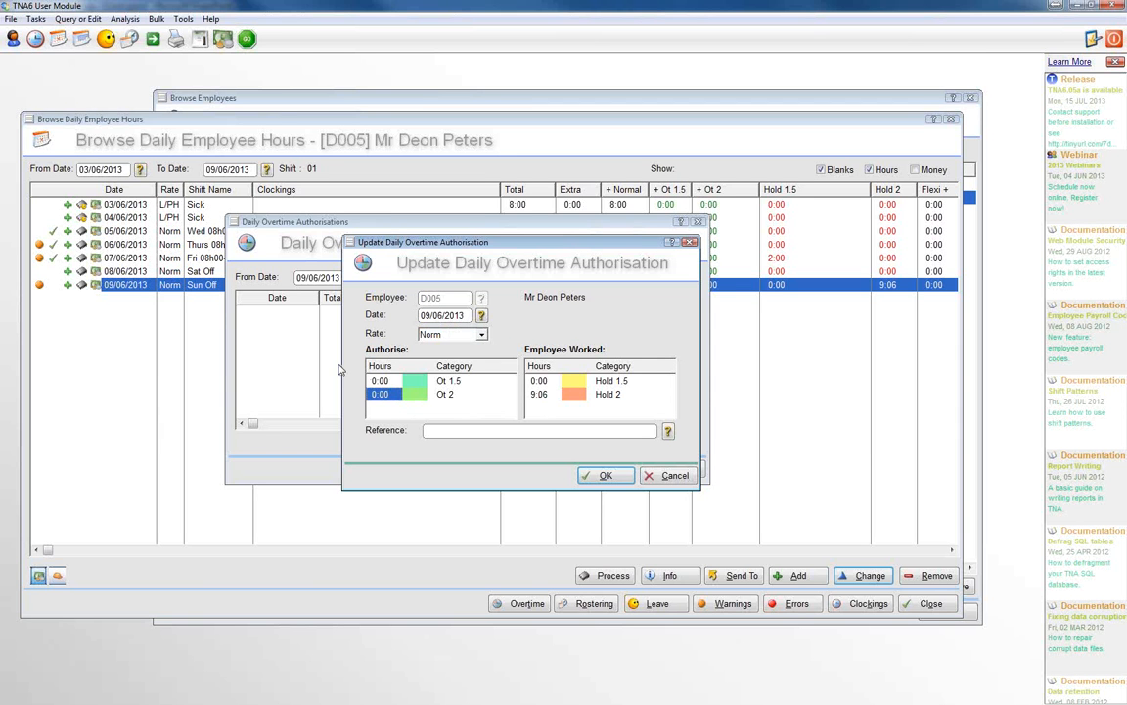
text(090)
key(Return)
click(603, 476)
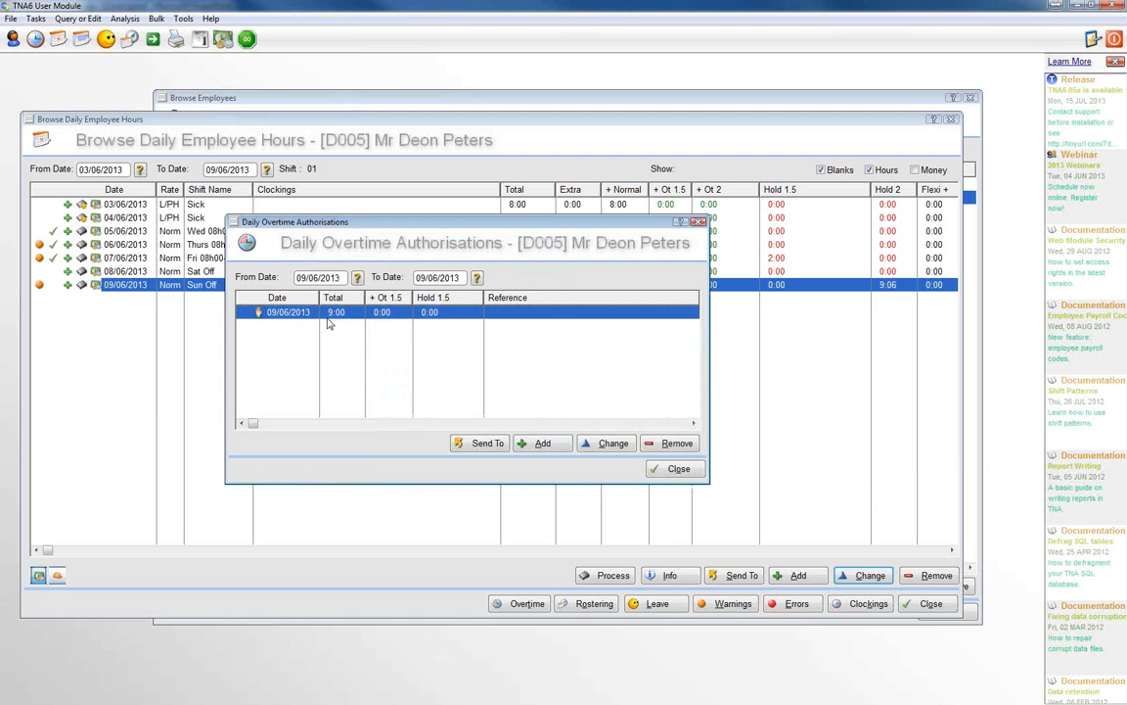
click(674, 471)
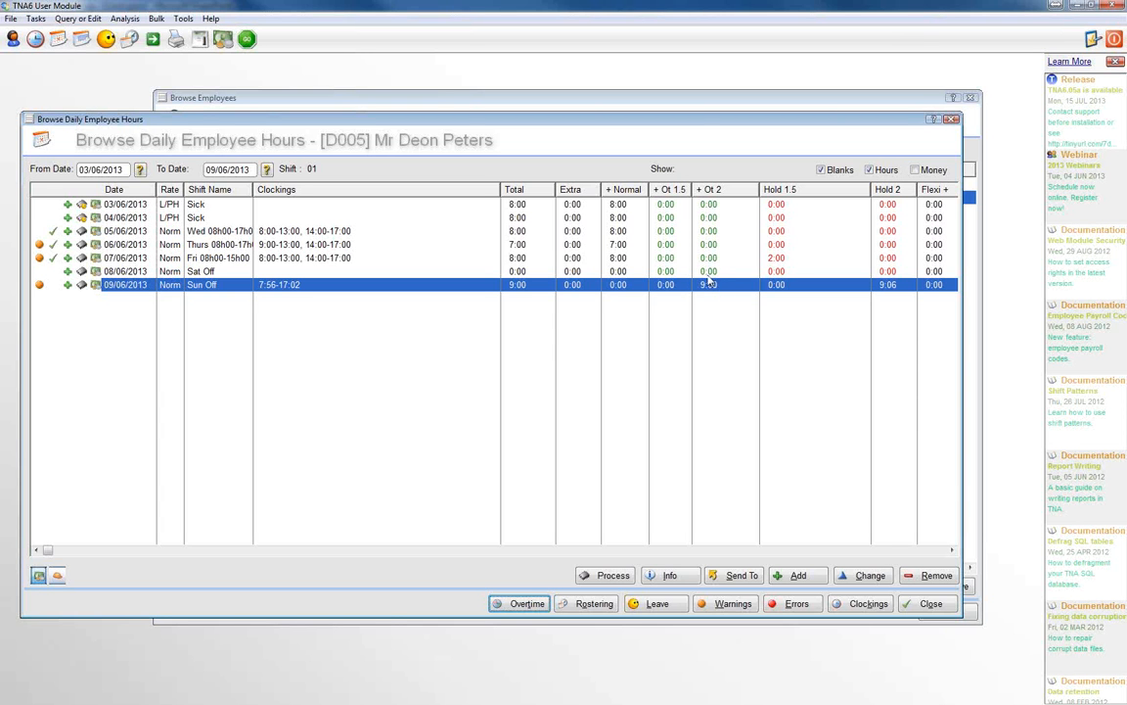
Step: Check the overtime authorisation recorded for 09/06/2013, and close the daily hours and the employee list
click(787, 260)
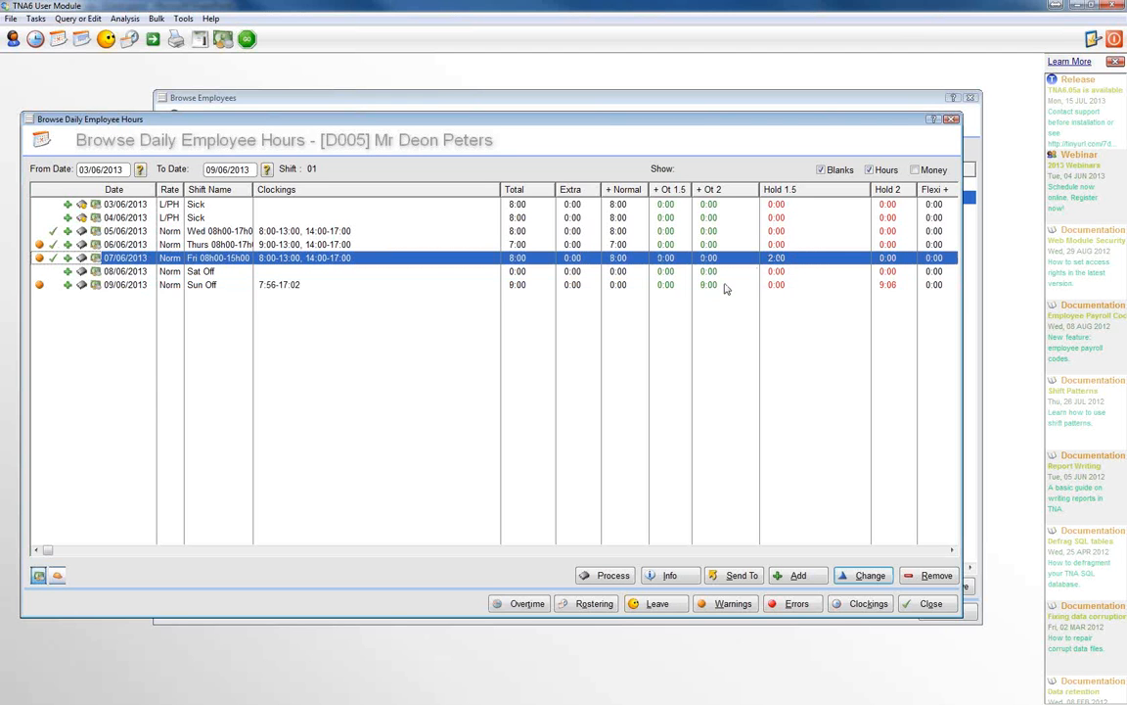
click(865, 284)
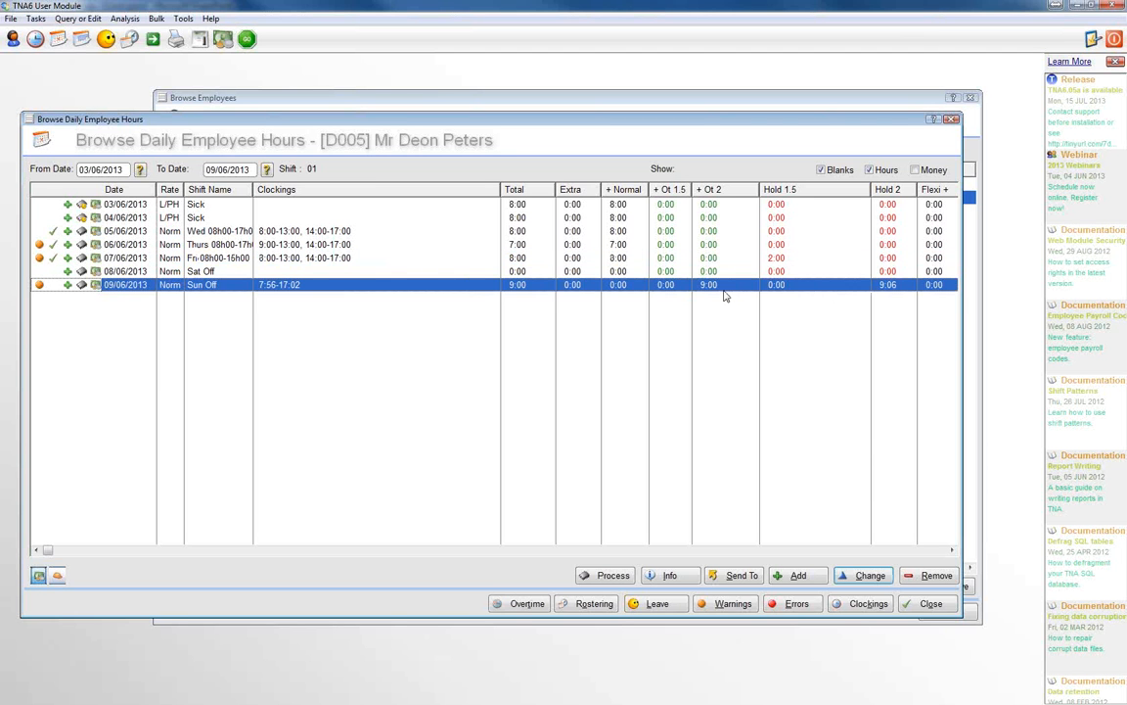
click(525, 604)
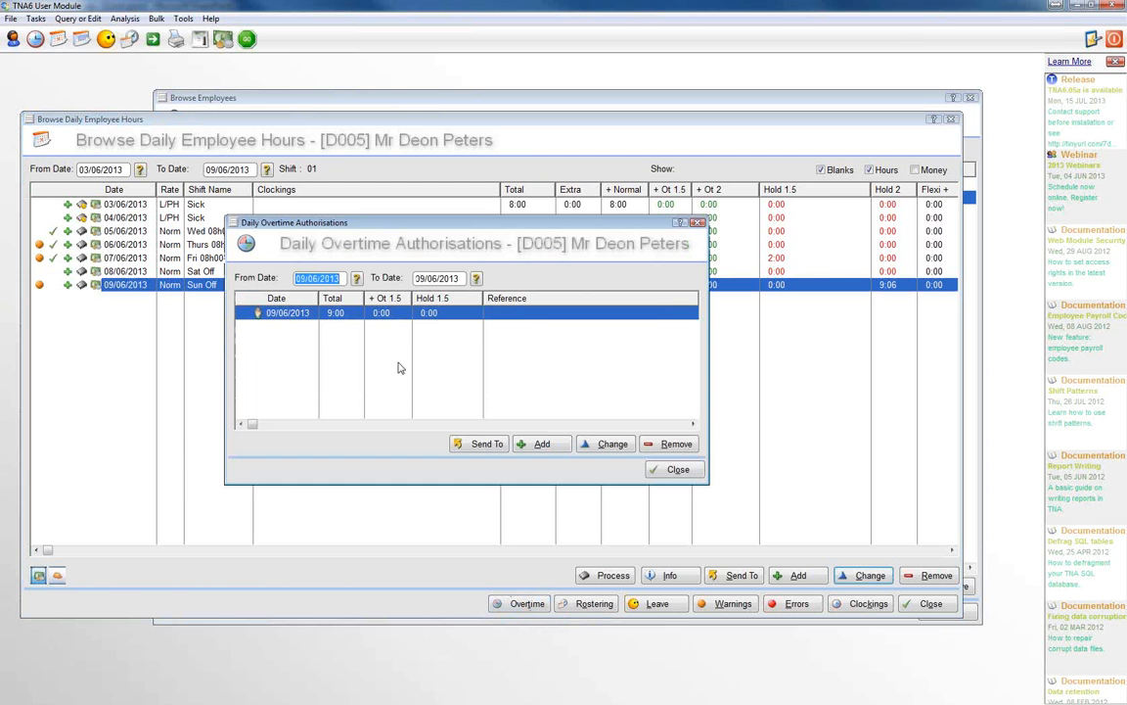
click(675, 471)
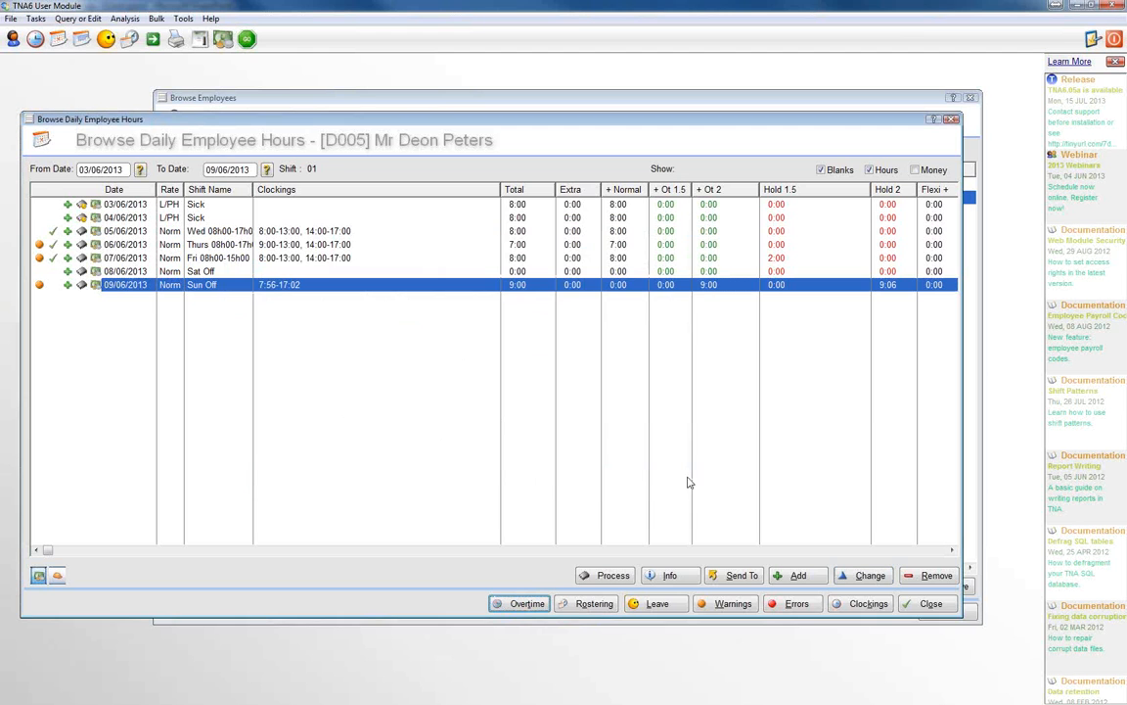
click(924, 604)
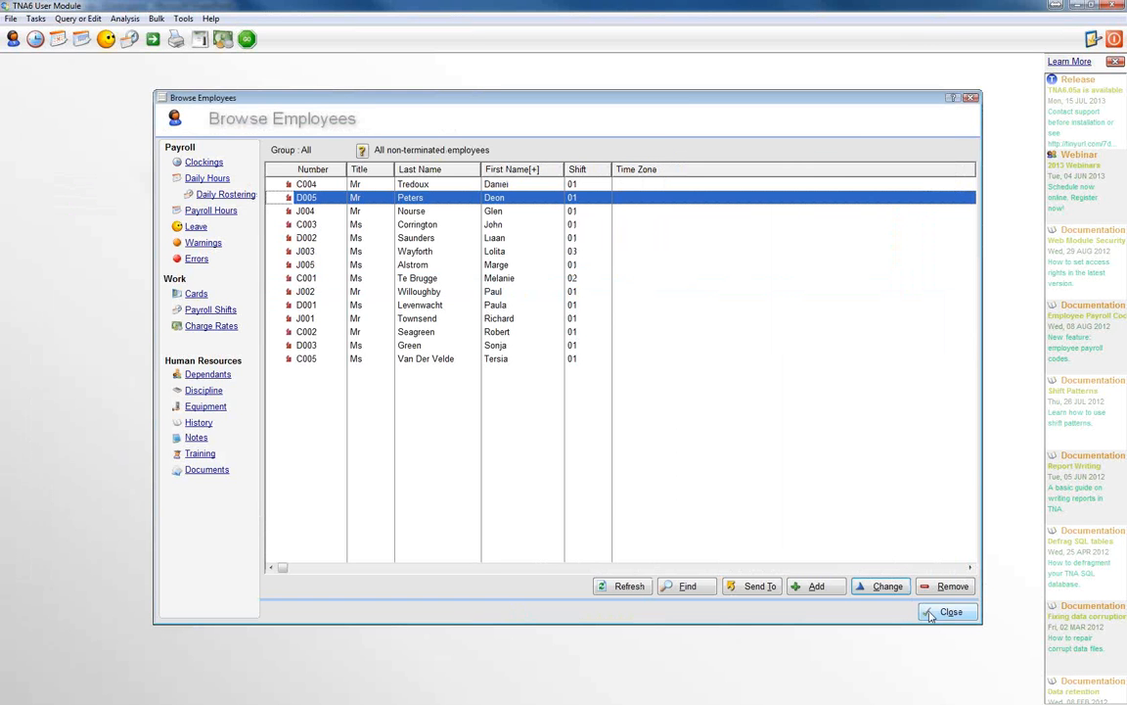
click(931, 613)
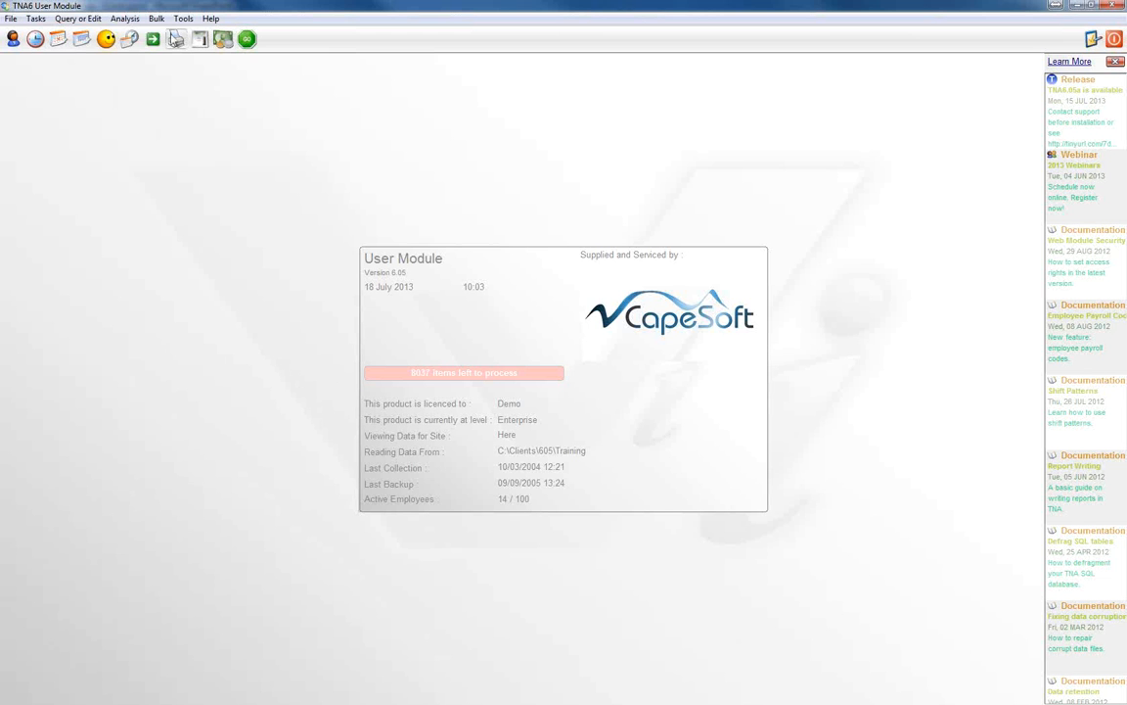
Step: Reopen the second listed employee's daily hours and show the overtime authorisations from 03/06/2013 to 09/06/2013
click(13, 39)
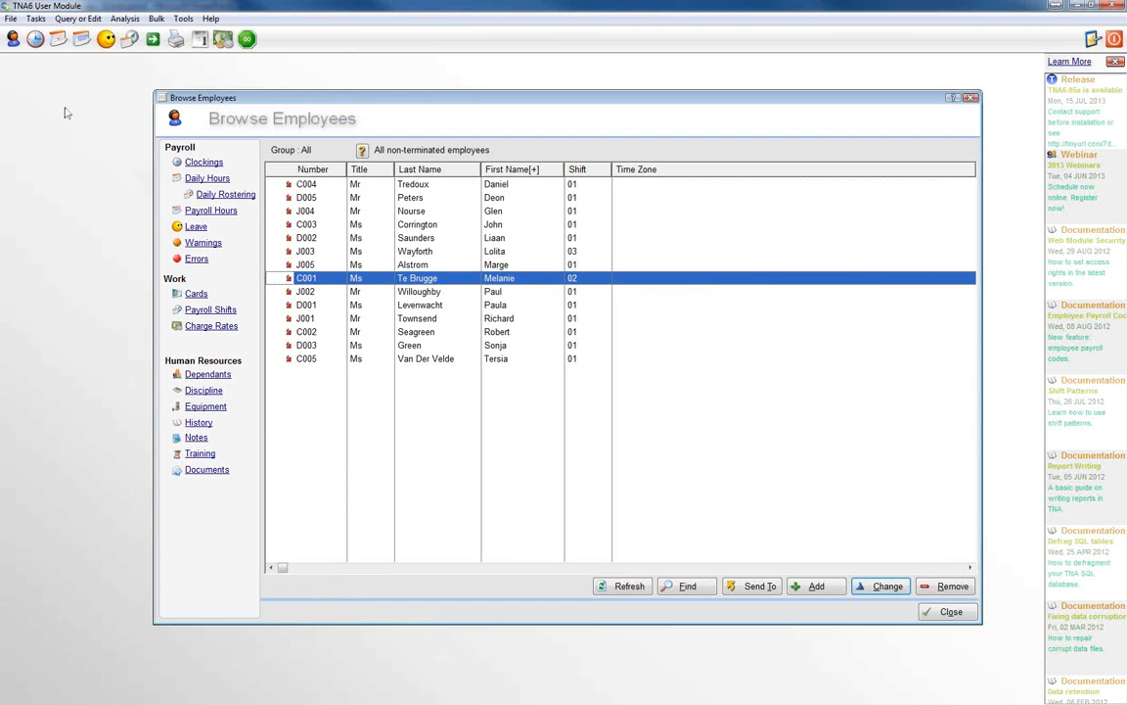
click(418, 199)
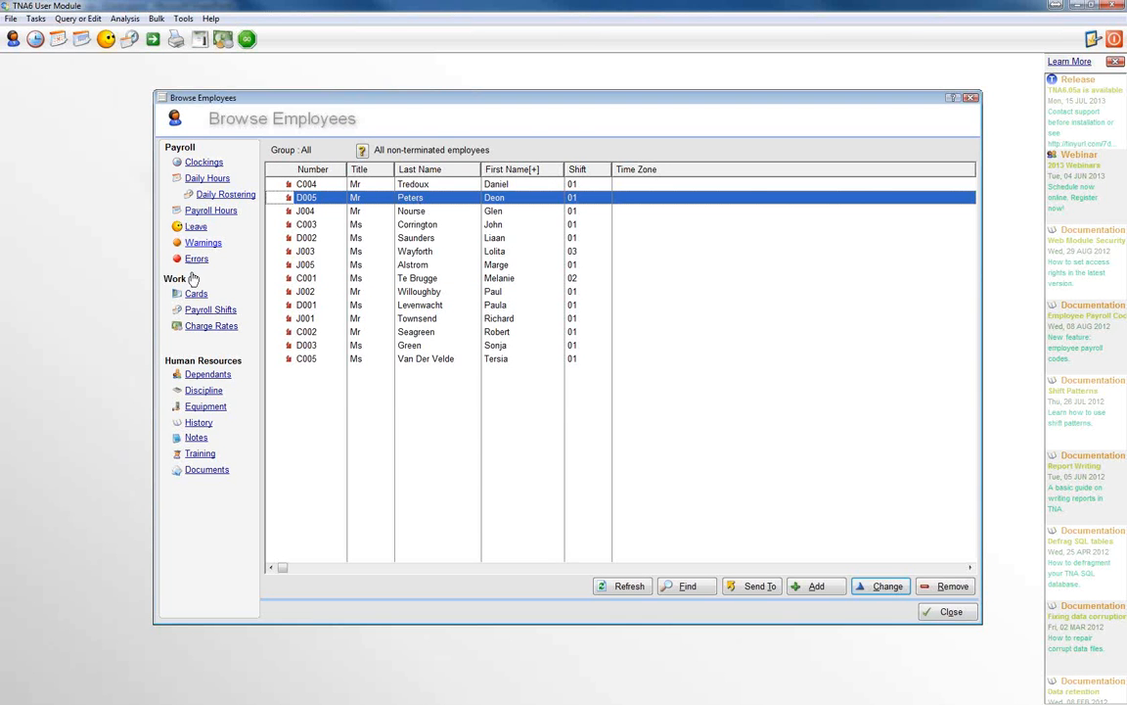
click(206, 179)
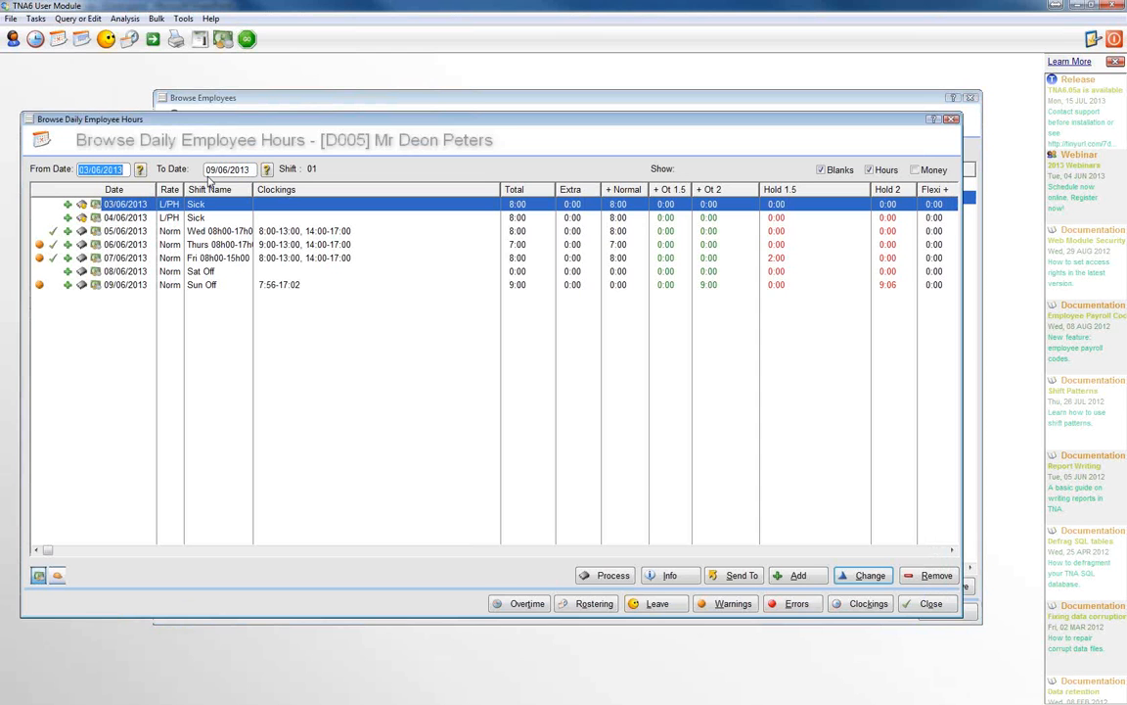
click(530, 604)
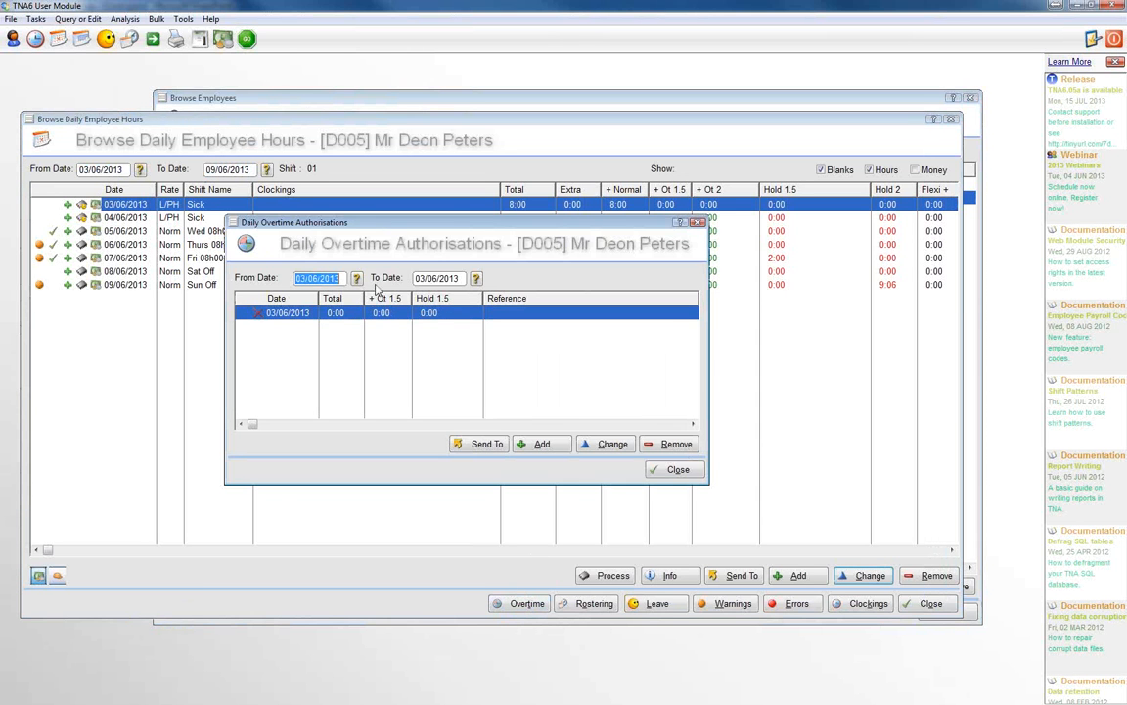
click(477, 280)
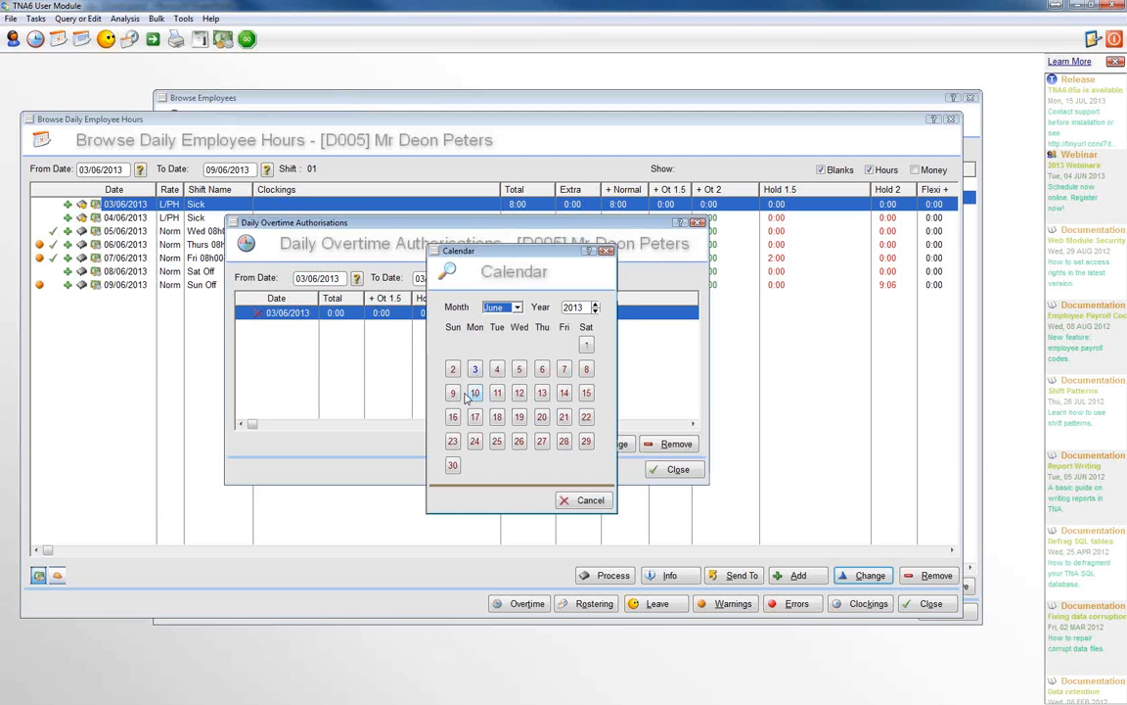
click(452, 392)
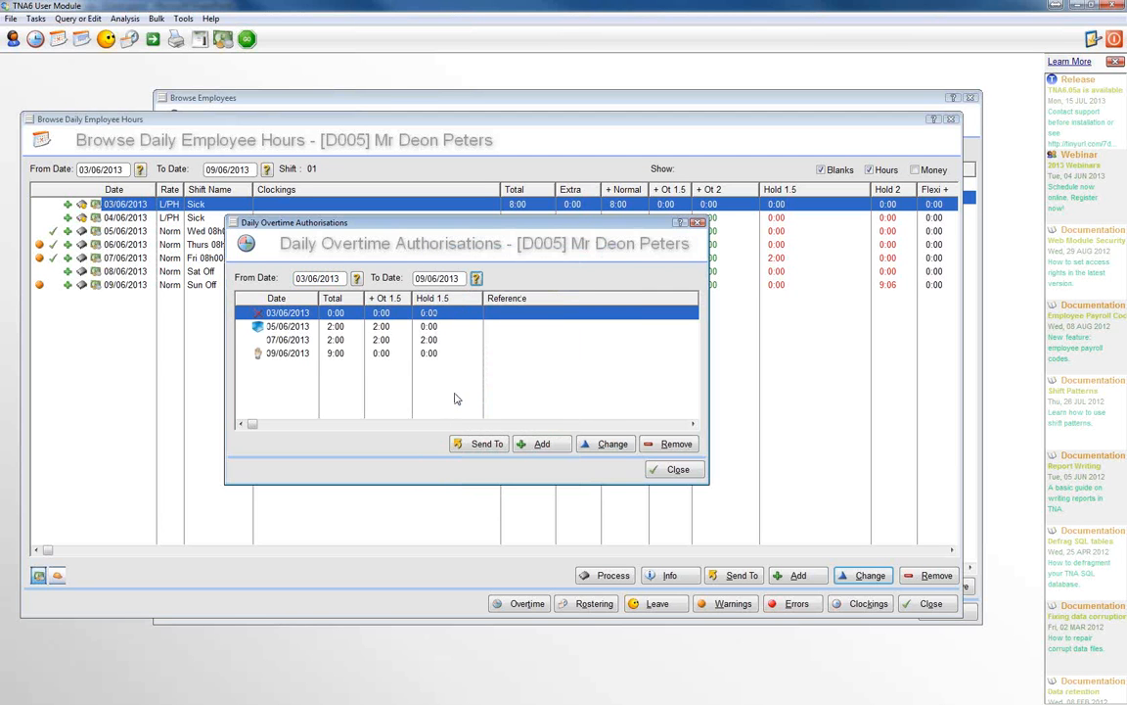
Step: Examine the overtime authorisations of 05/06/2013 and 07/06/2013, and close all windows back to the main screen
click(290, 329)
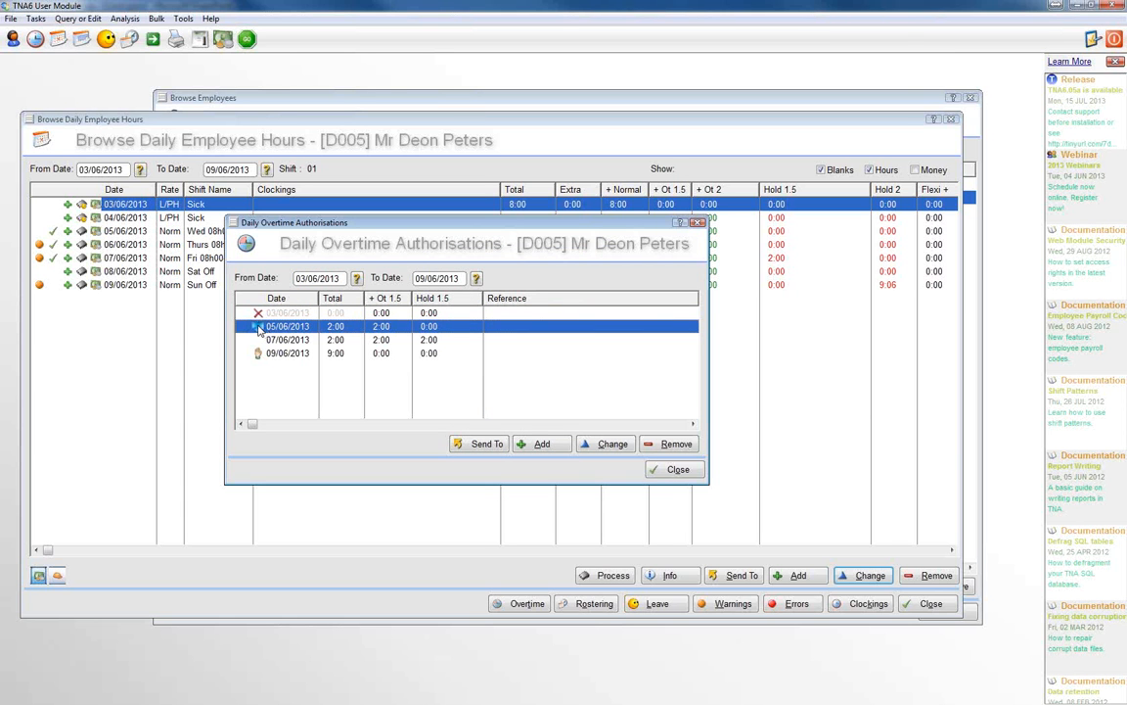
key(Down)
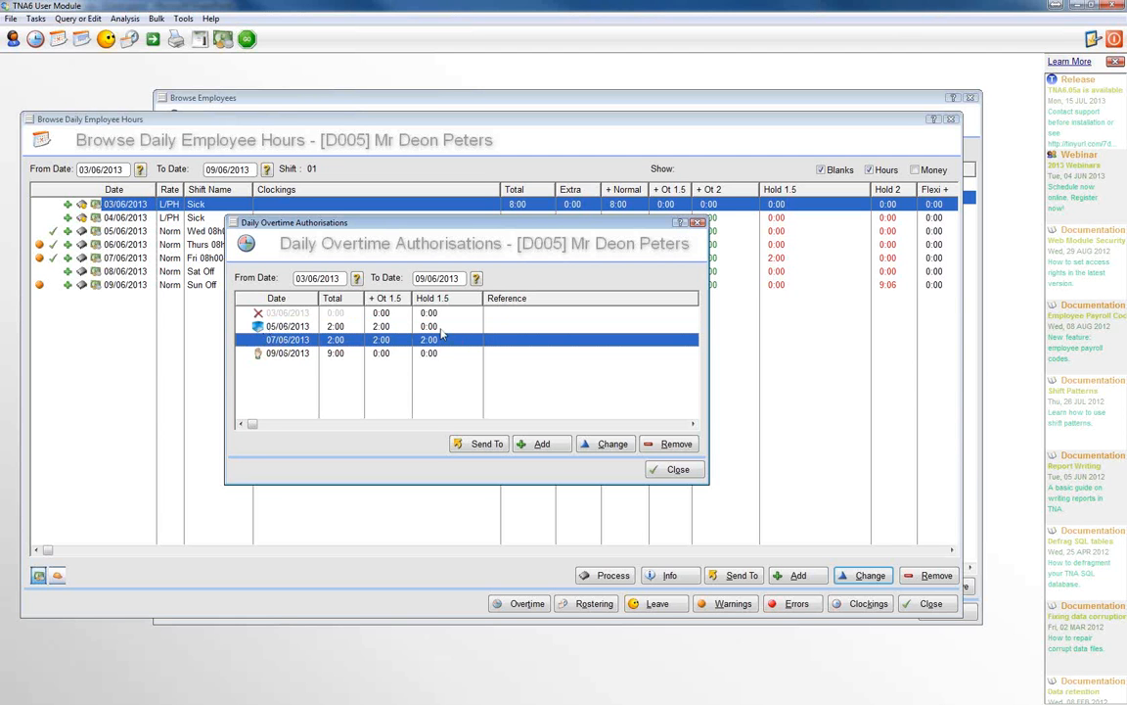
key(Up)
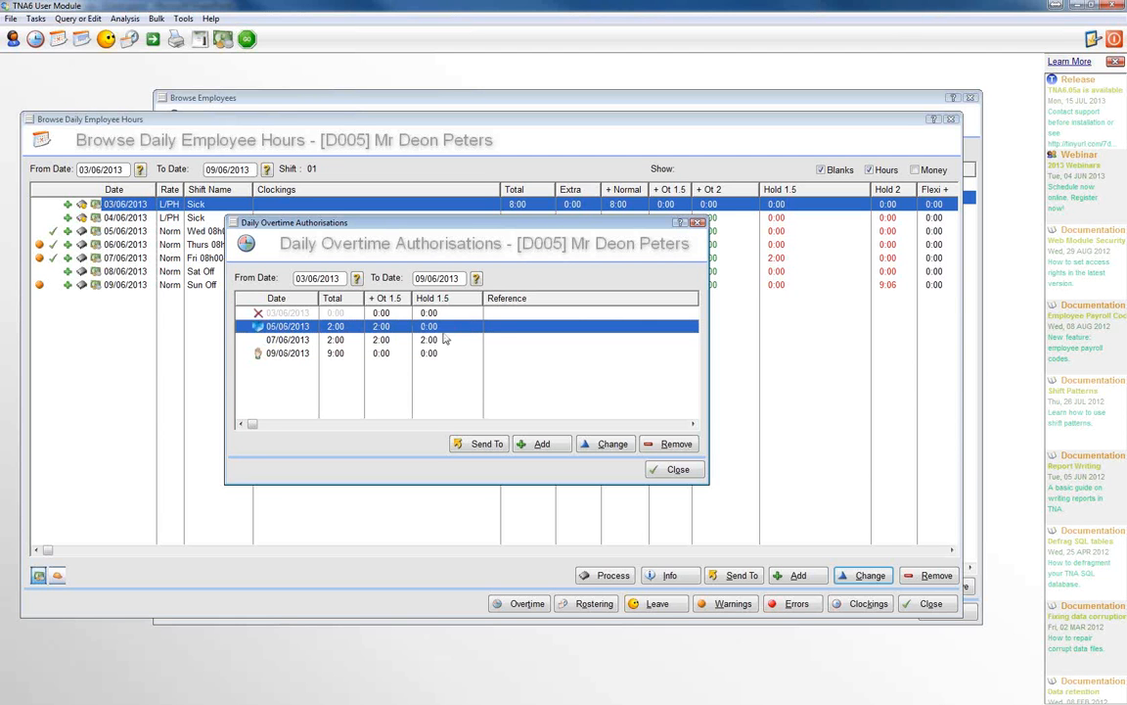
click(677, 471)
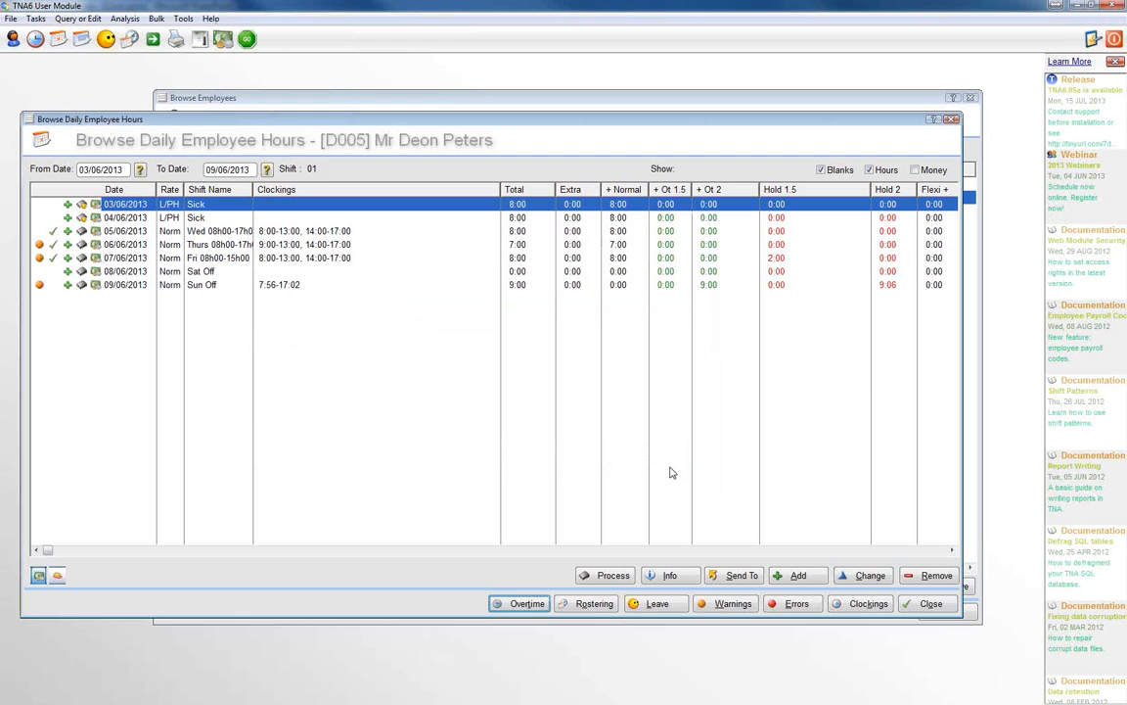
click(927, 604)
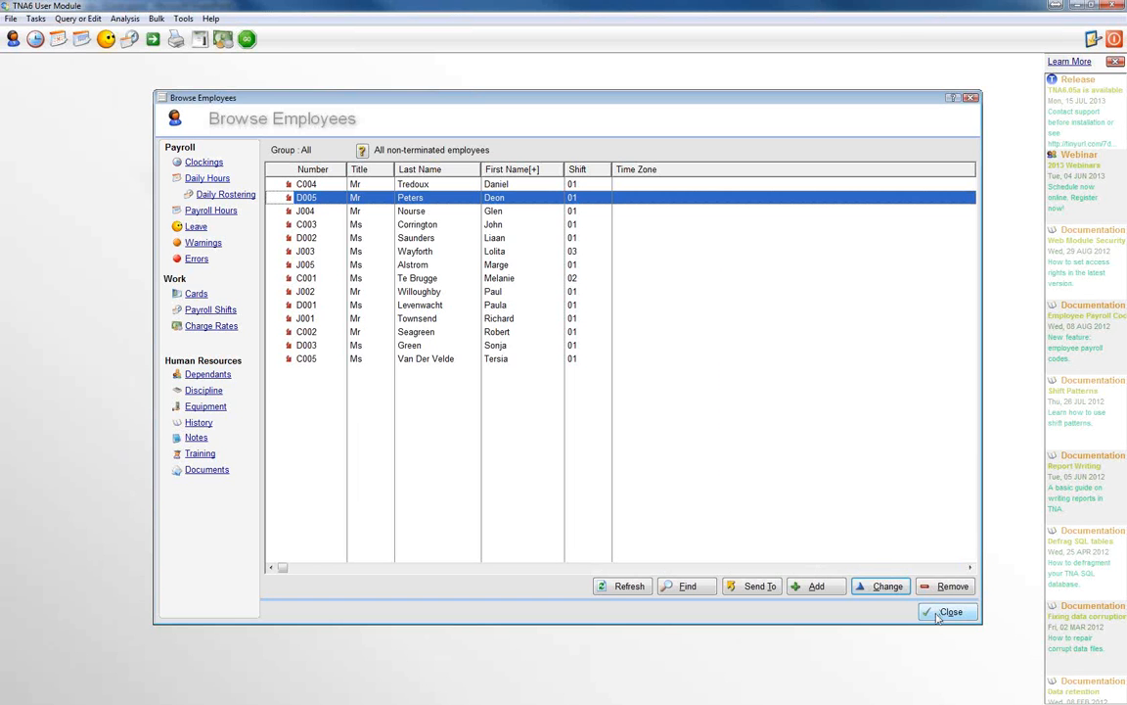
click(940, 612)
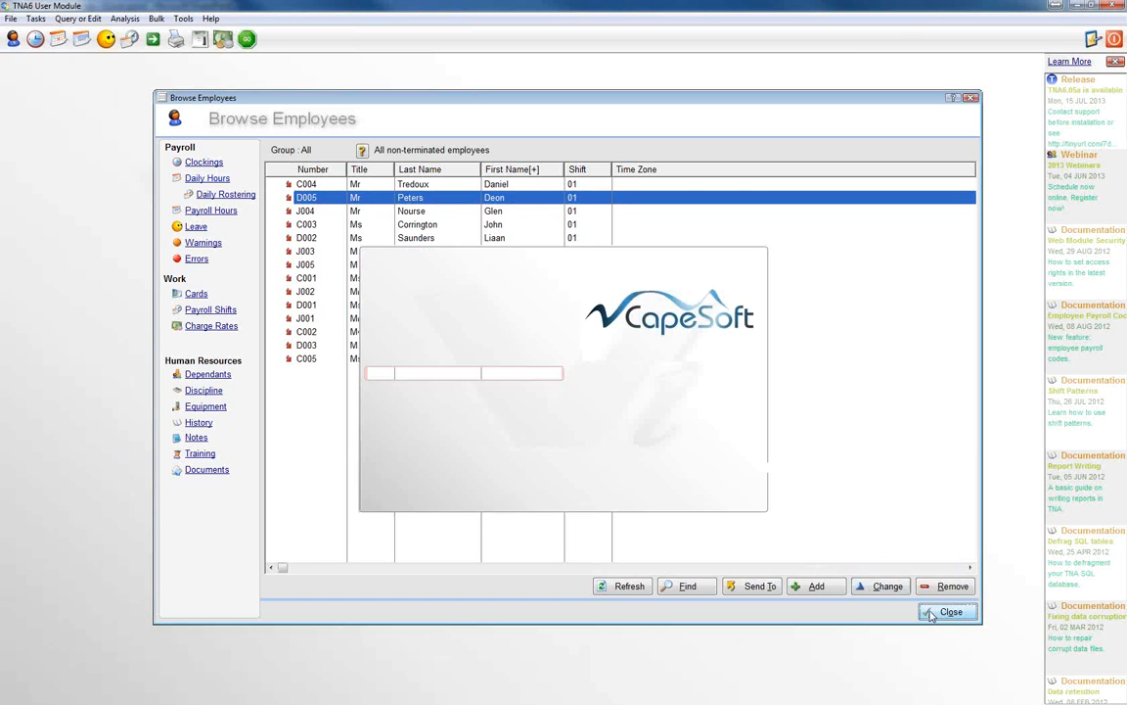
Step: Start a bulk addition of daily overtime authorisations for the group of all non-terminated employees
click(156, 19)
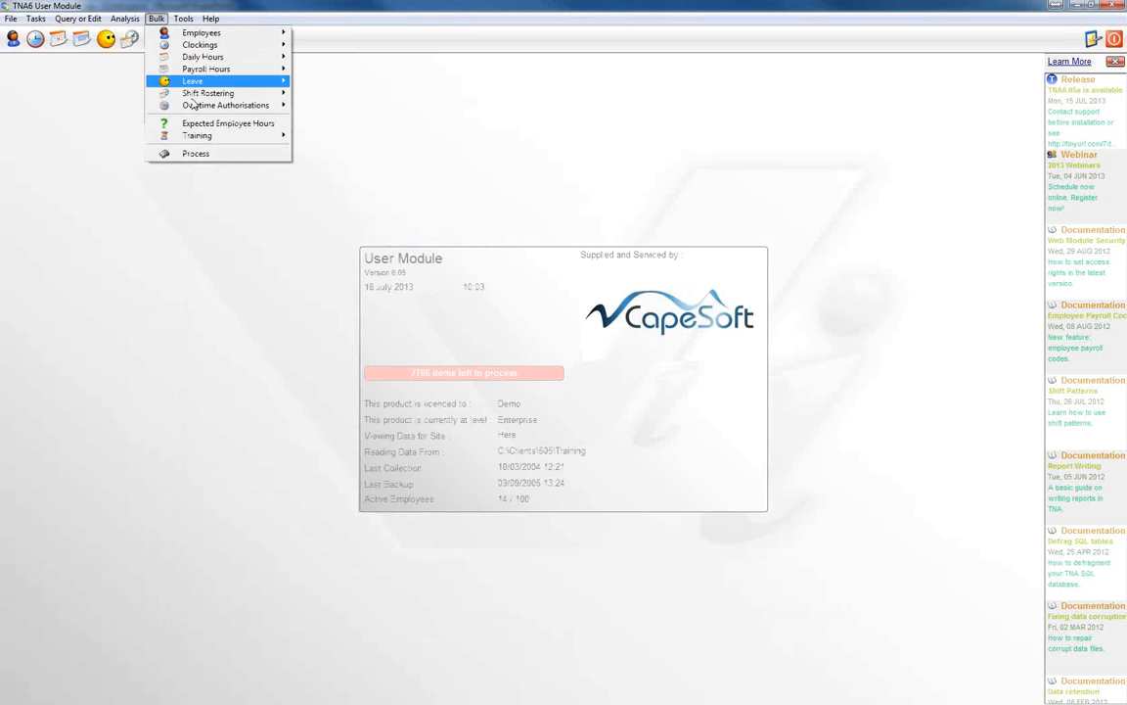
mouse_move(225, 104)
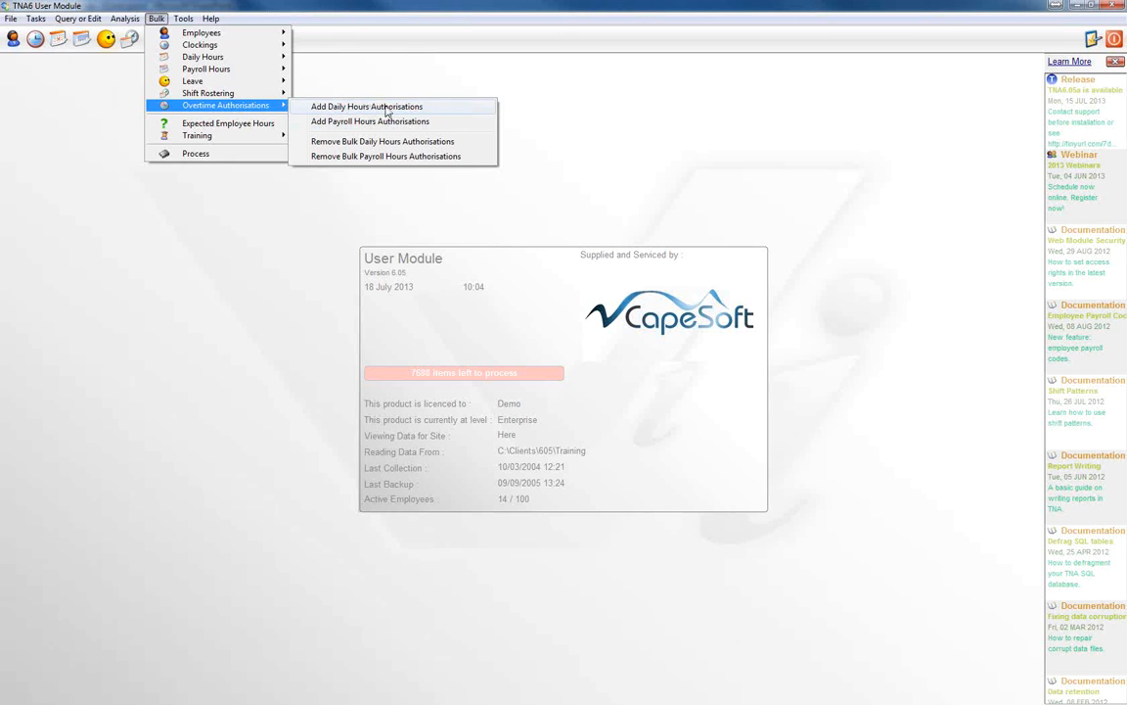
click(386, 107)
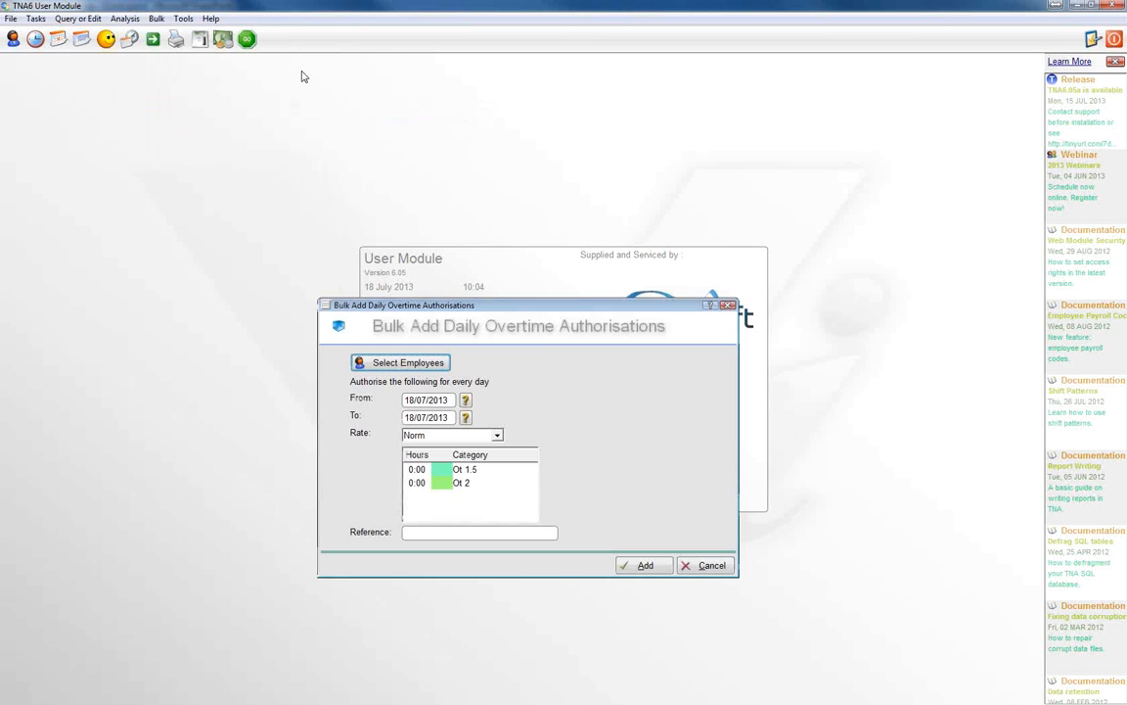
click(393, 362)
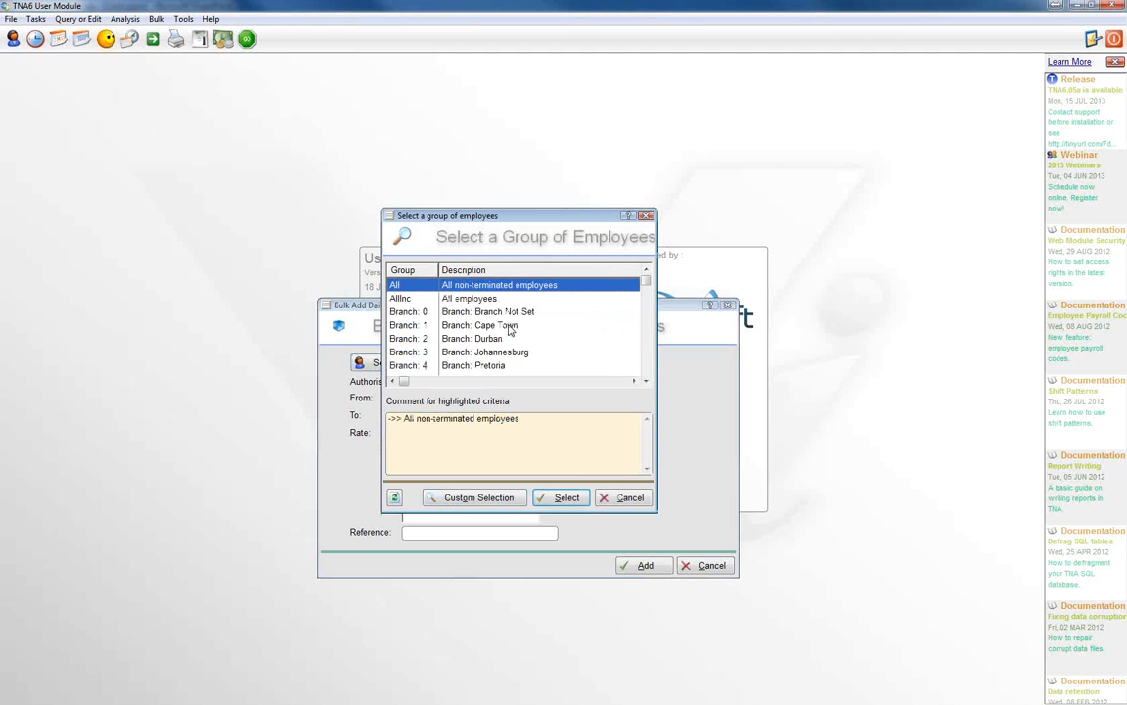
click(562, 498)
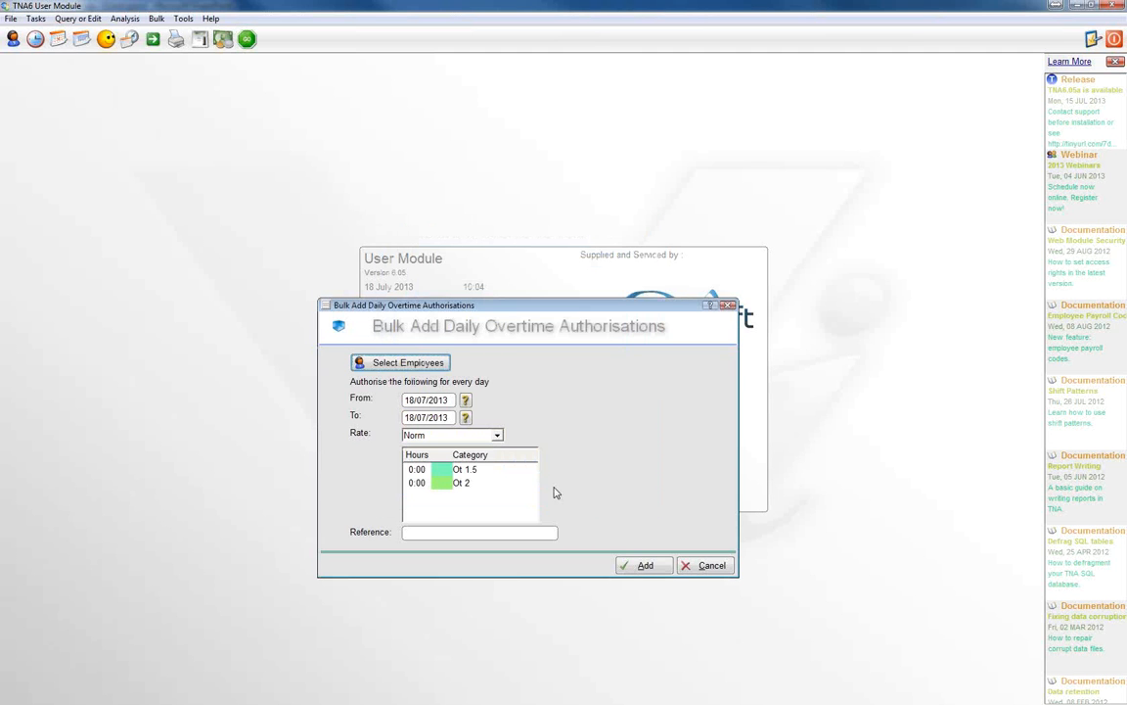
Step: Set both the start and end date of the bulk overtime authorisation to 07/06/2013
click(466, 400)
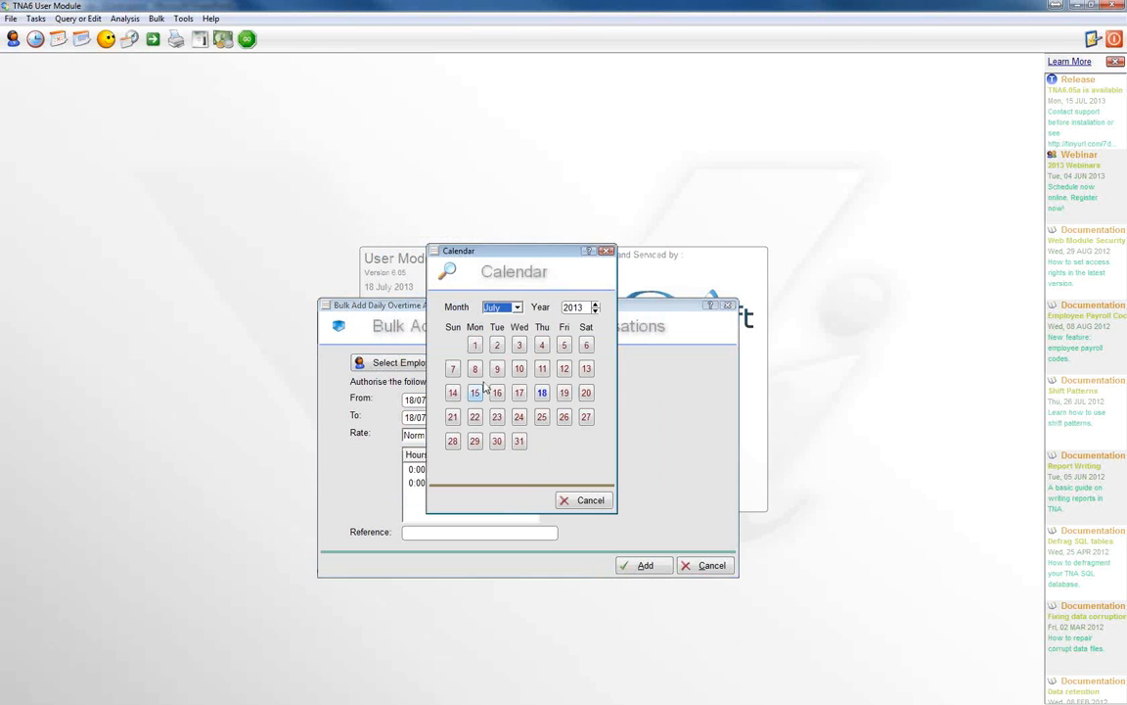
click(500, 310)
click(497, 370)
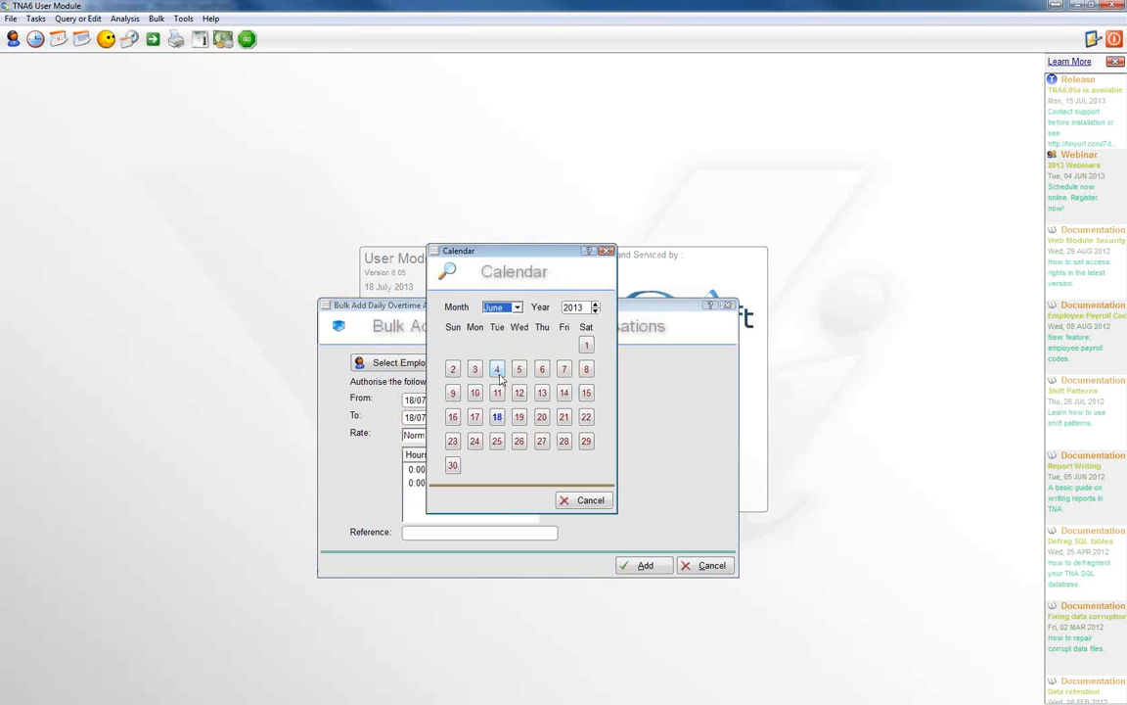
click(565, 370)
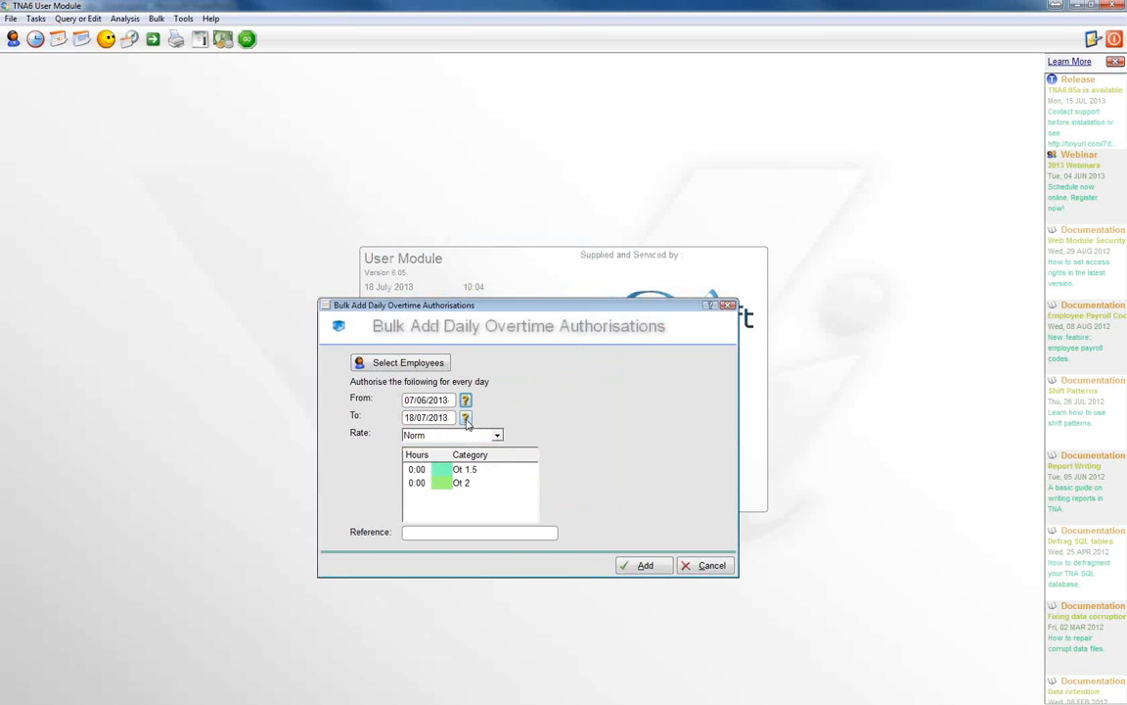
click(466, 417)
click(499, 310)
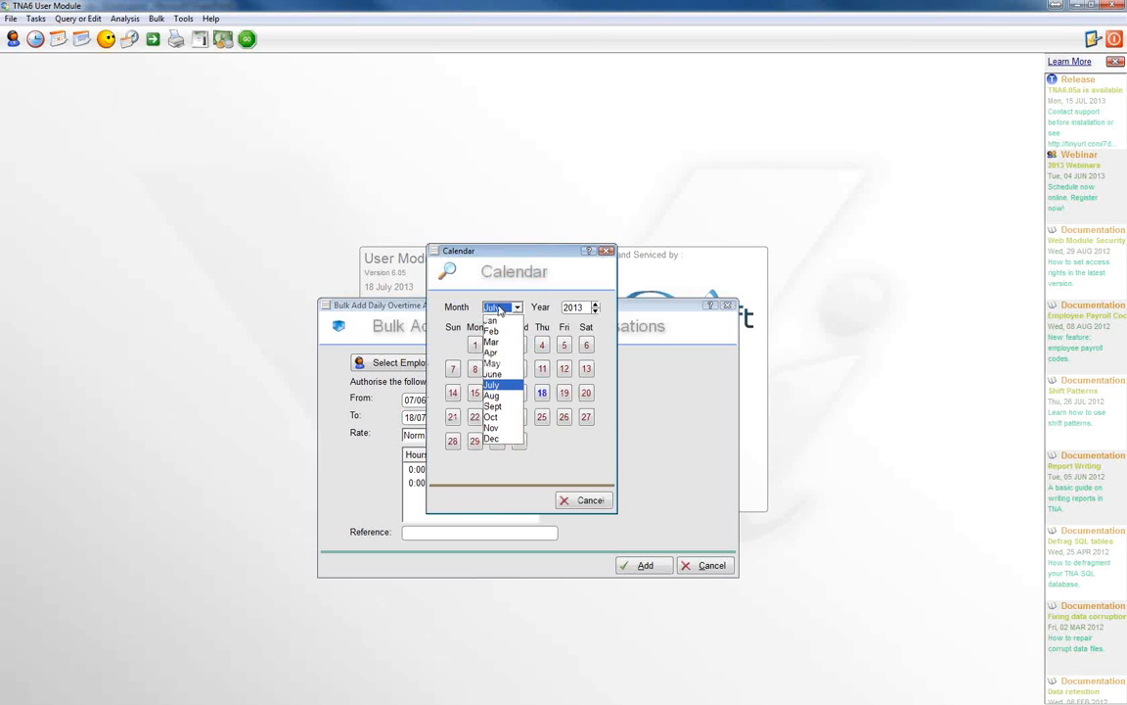
click(492, 374)
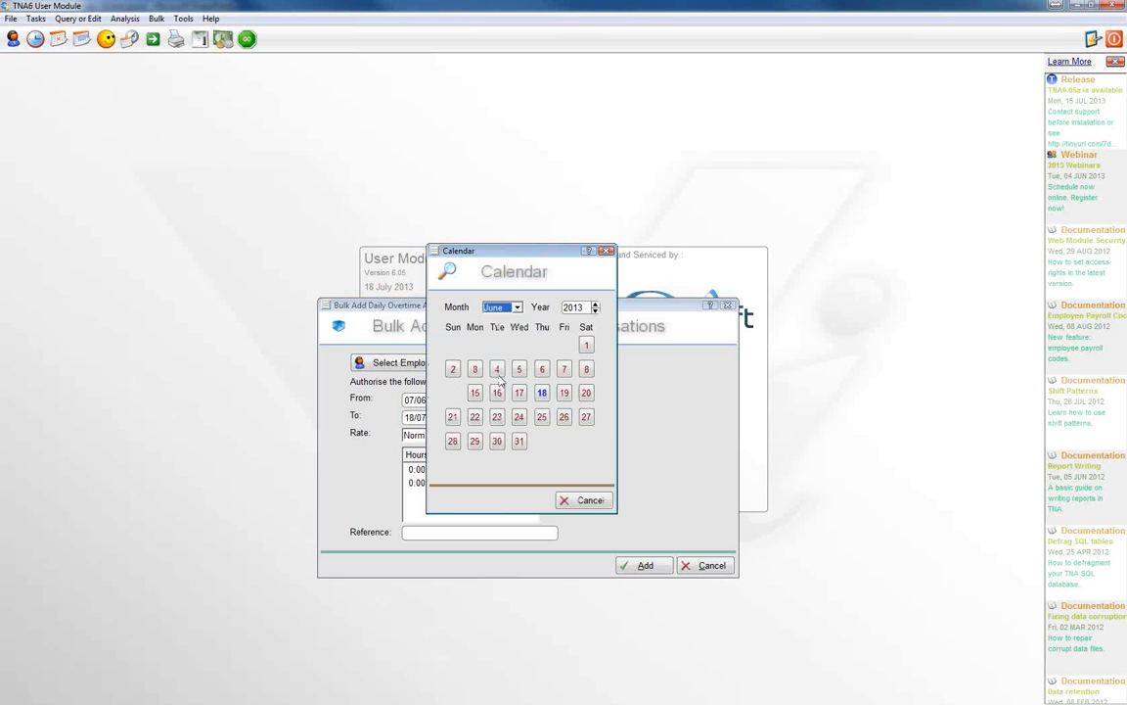
click(565, 370)
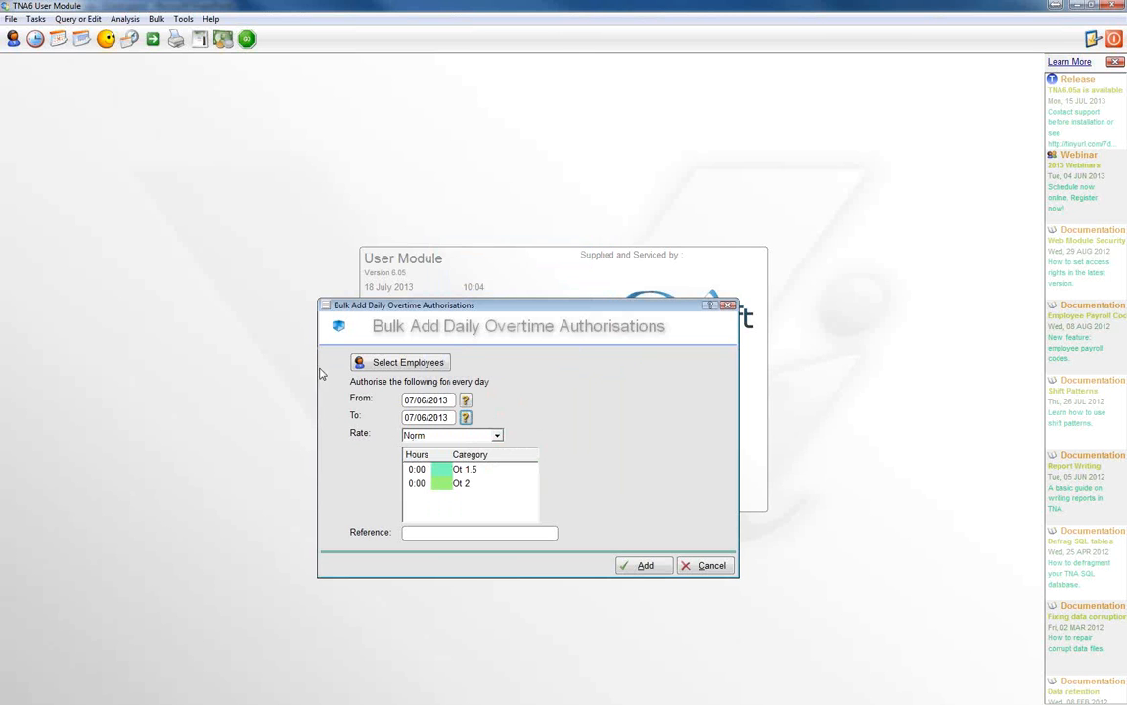
Step: Authorise 2 hours of Ot 1.5 at the Norm rate and add the bulk authorisations
click(418, 471)
text(2)
key(Return)
click(642, 567)
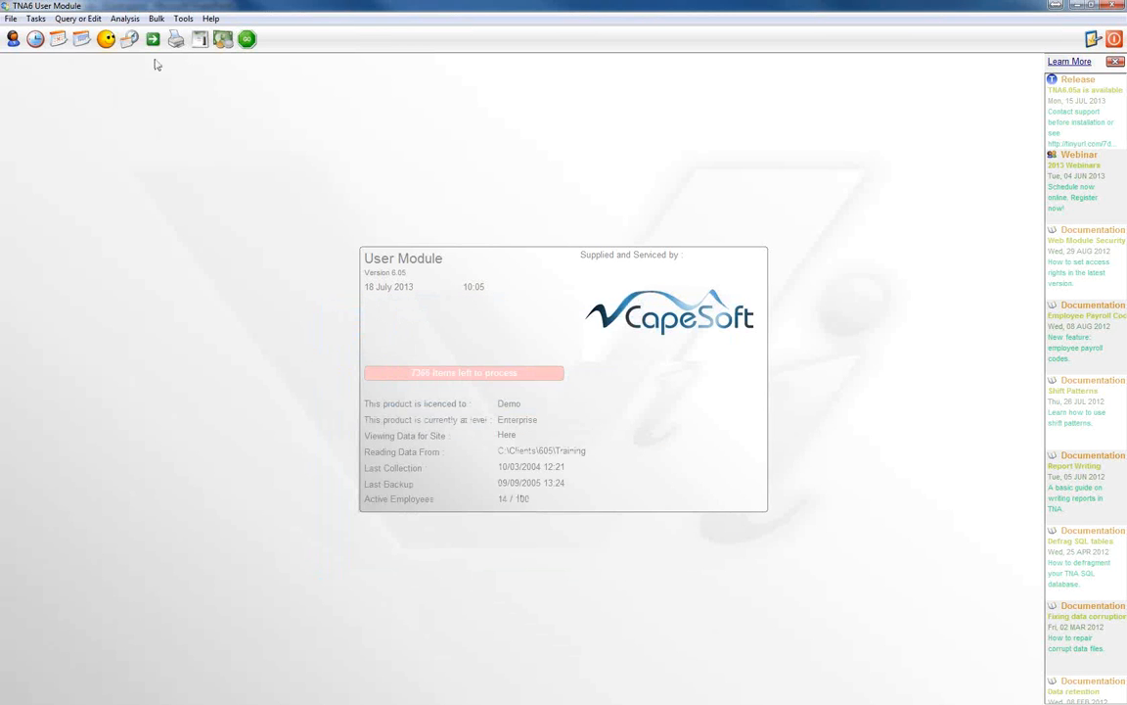
Step: Check the last listed employee's daily hours for 07/06/2013, and return to the employee list
click(11, 41)
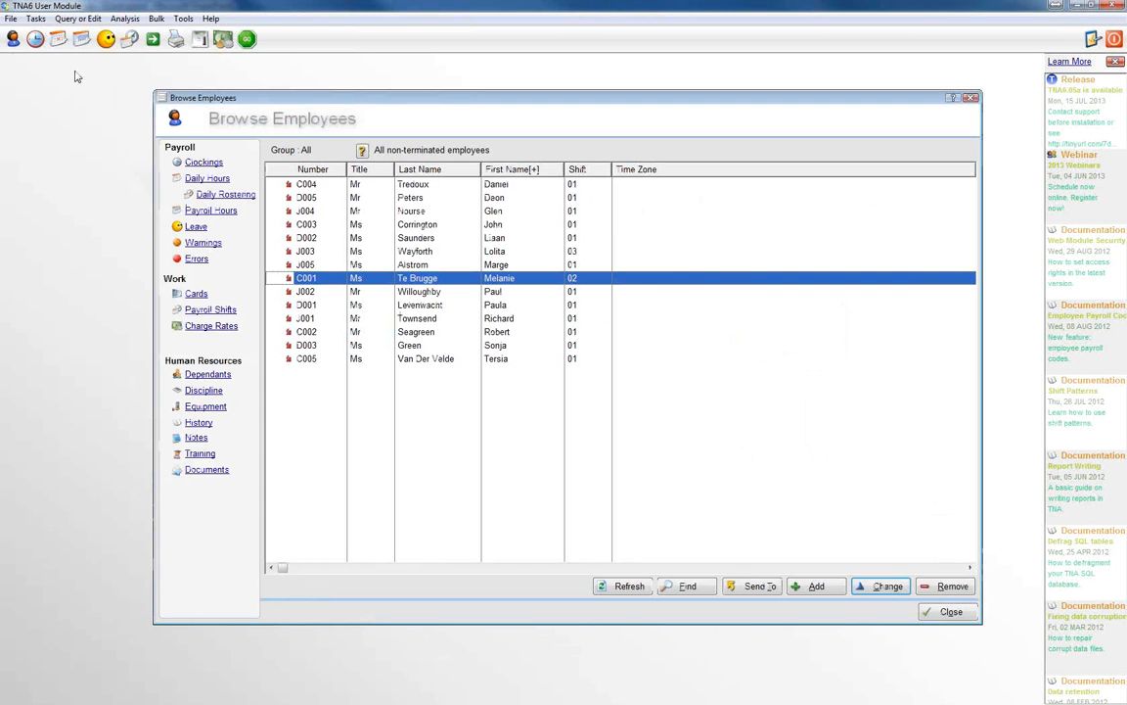
click(323, 360)
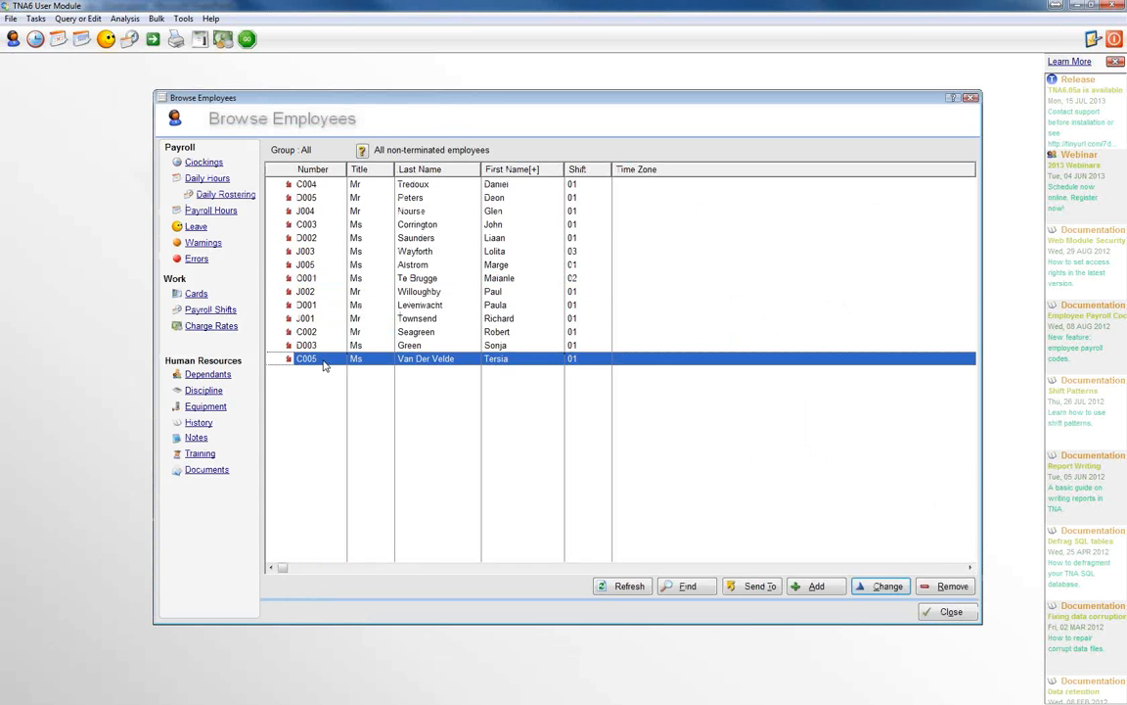
click(206, 179)
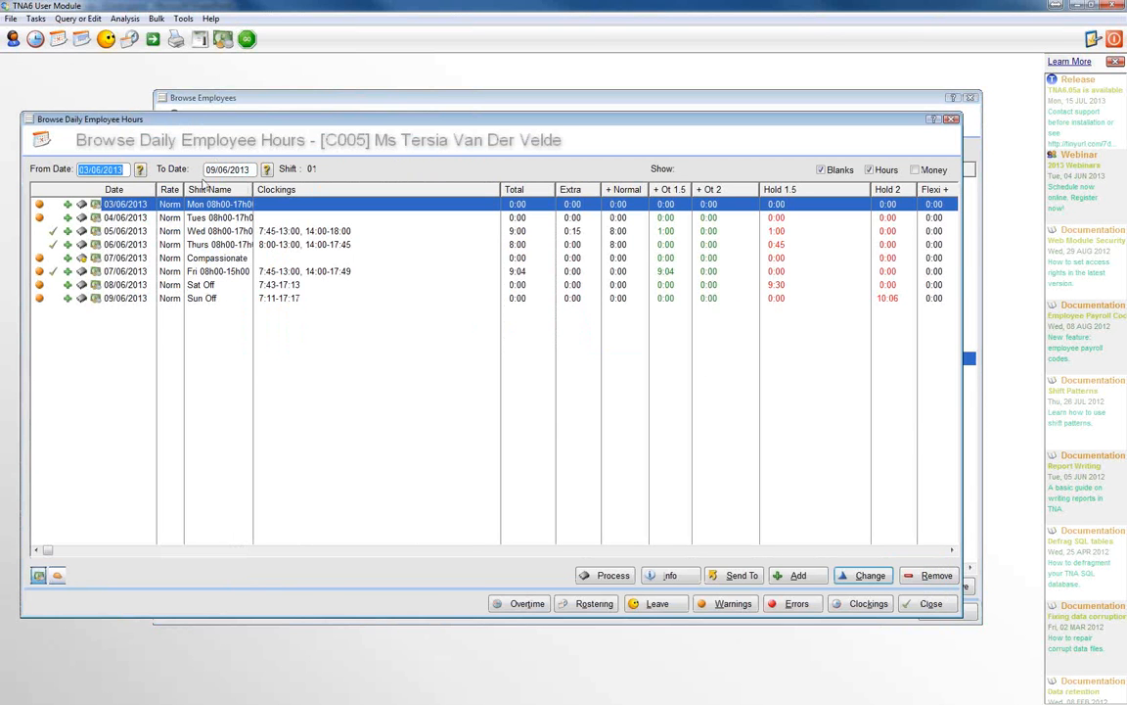
click(208, 272)
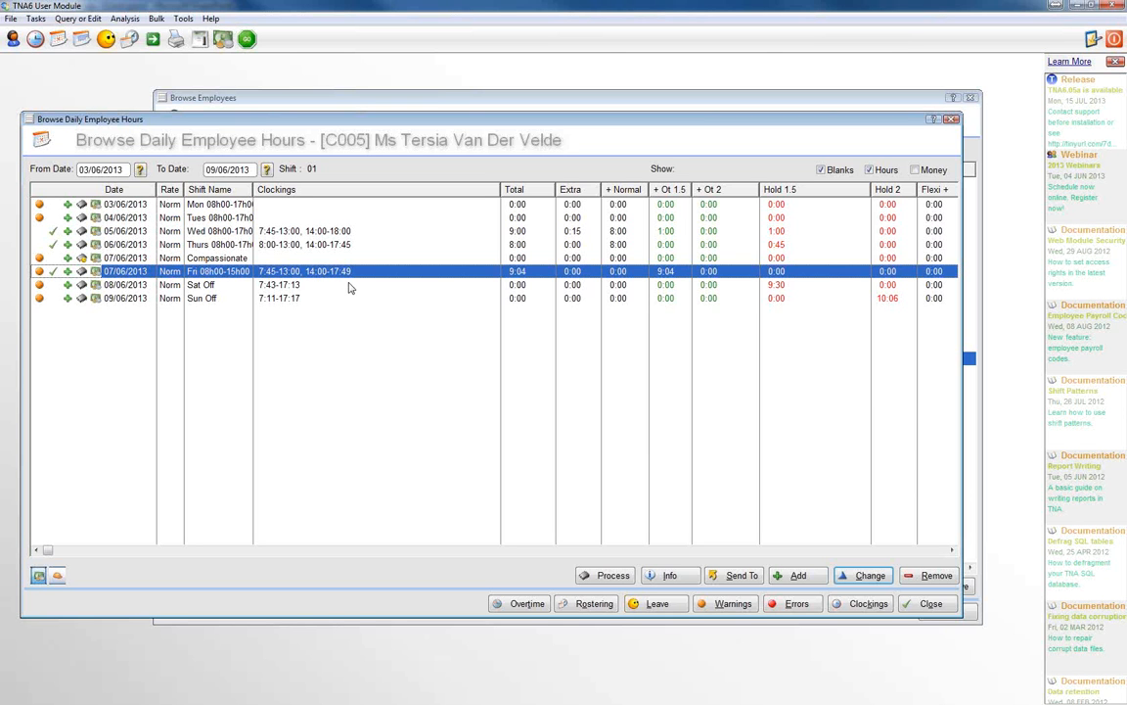
click(928, 604)
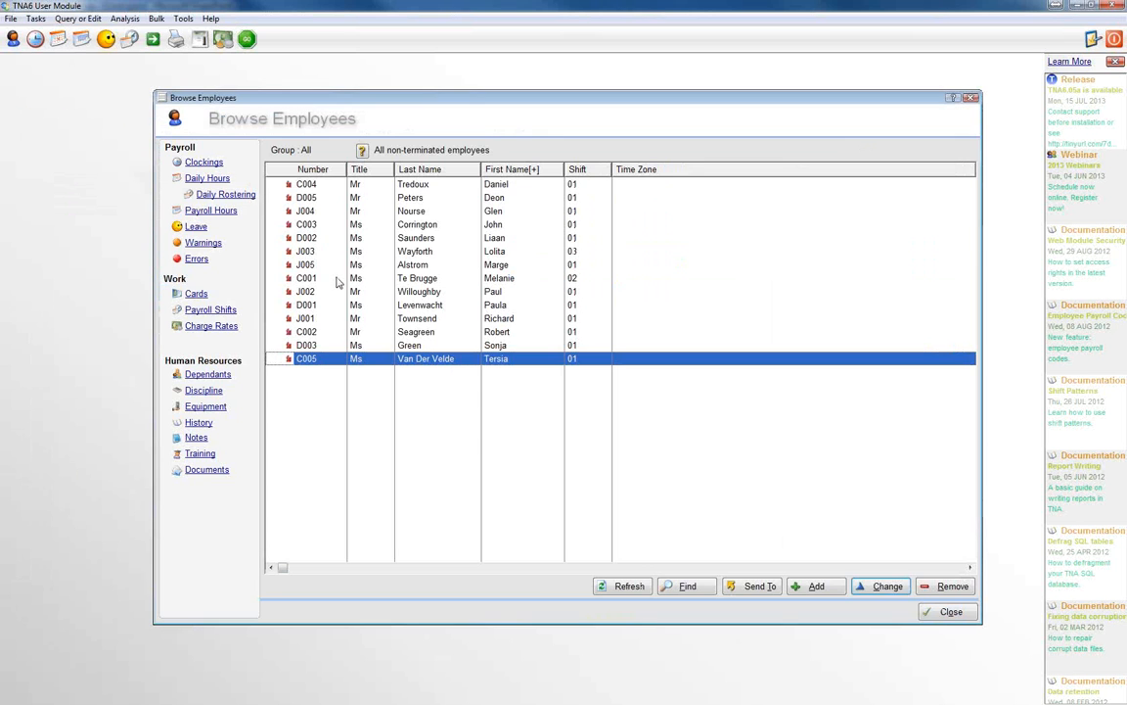
Step: Reprocess the 07/06/2013 daily hours of the second-last listed employee, and return to the employee list
click(418, 349)
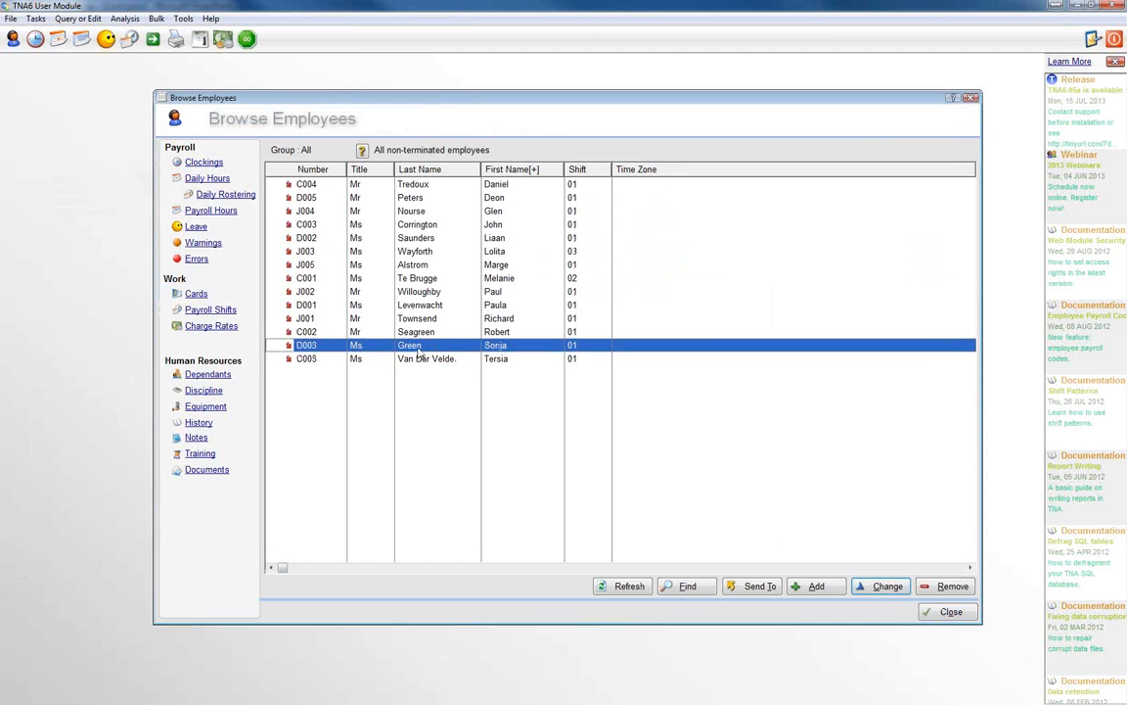
click(202, 180)
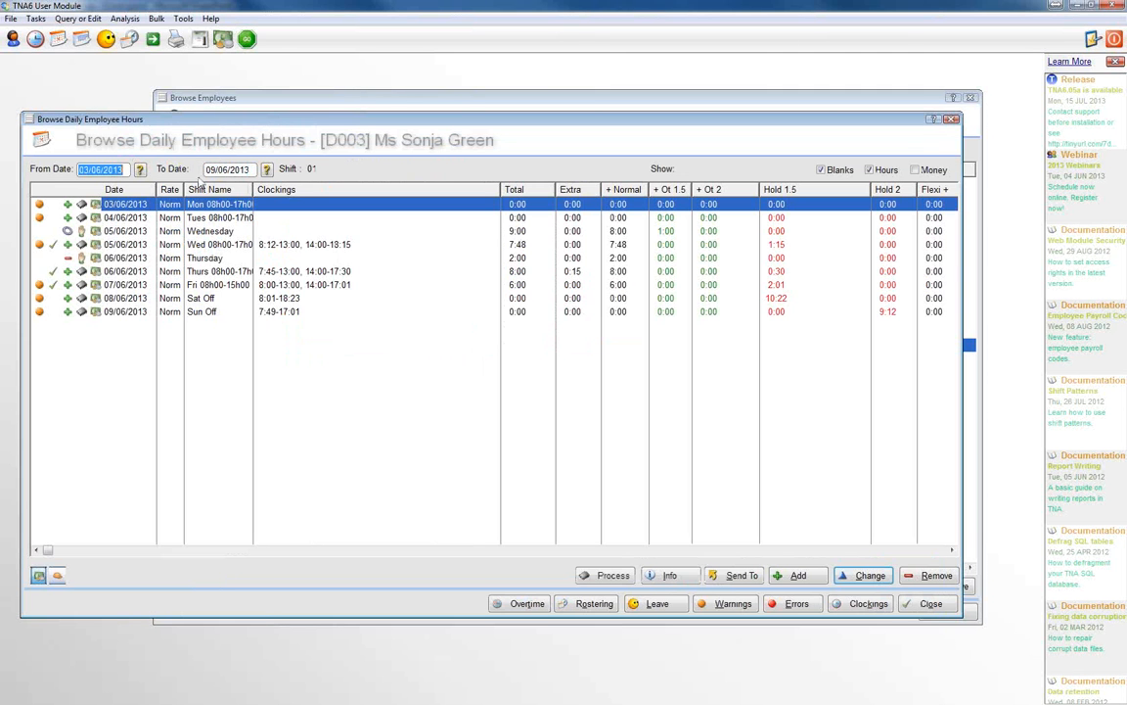
click(182, 284)
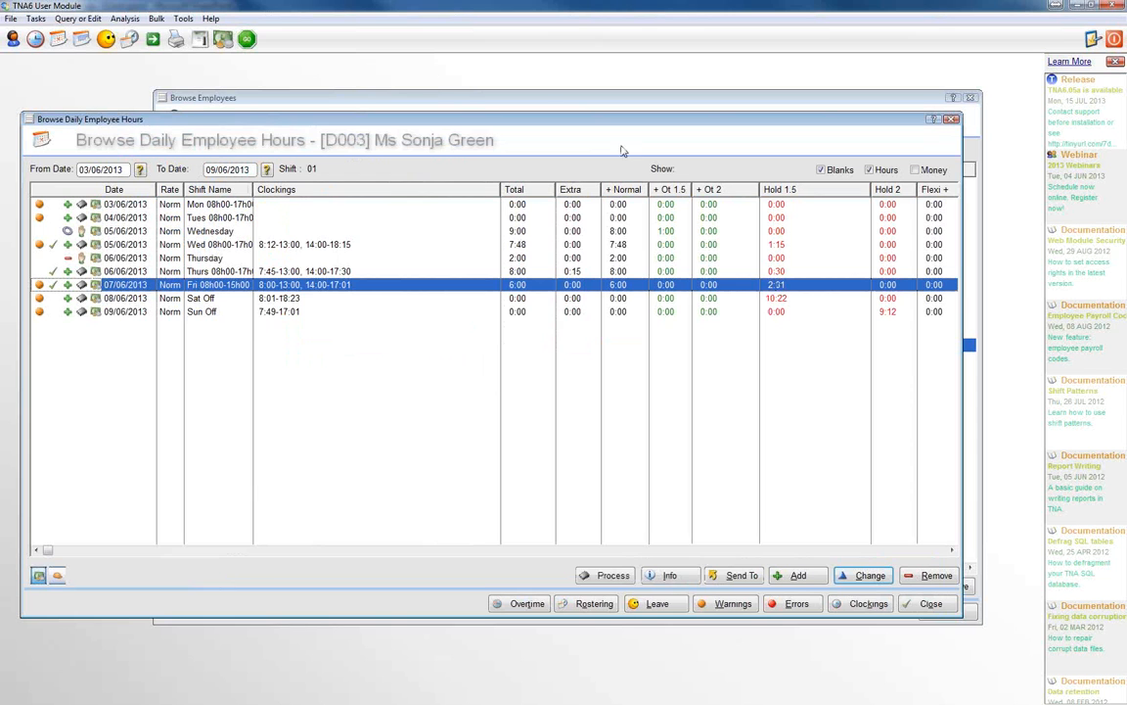
click(158, 18)
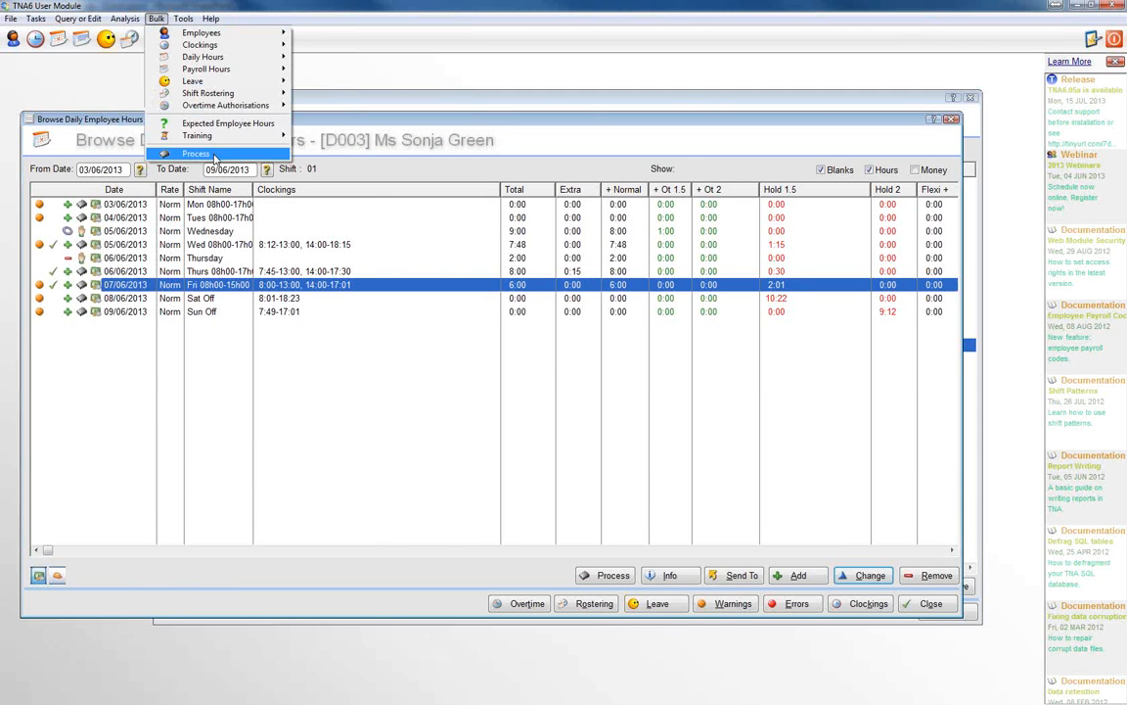
click(741, 290)
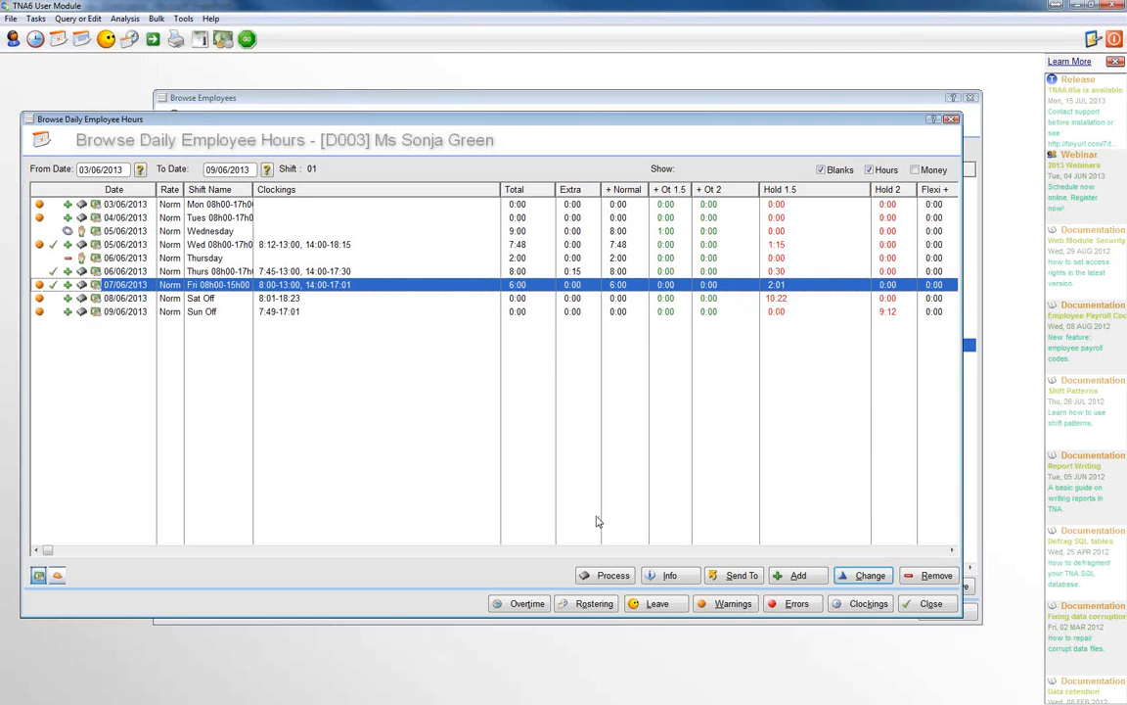
right_click(601, 575)
click(594, 575)
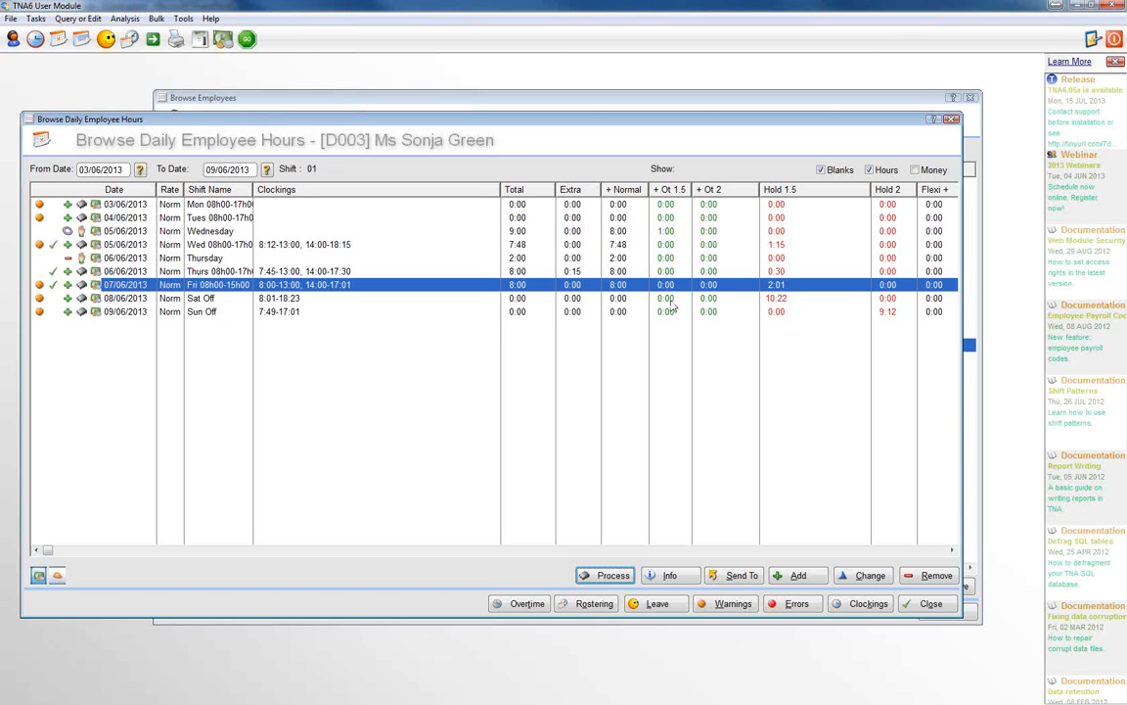
click(931, 604)
Step: Delete the last listed employee's Compassionate leave record for 07/06/2013 and close the leave window
click(494, 359)
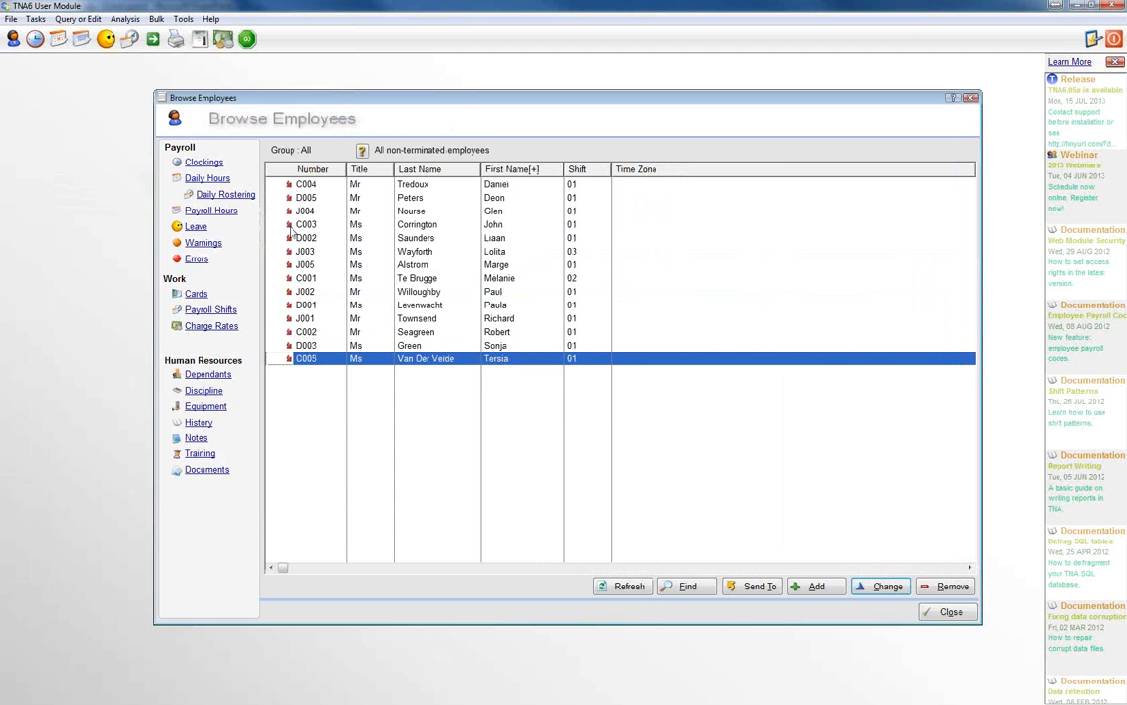
click(196, 227)
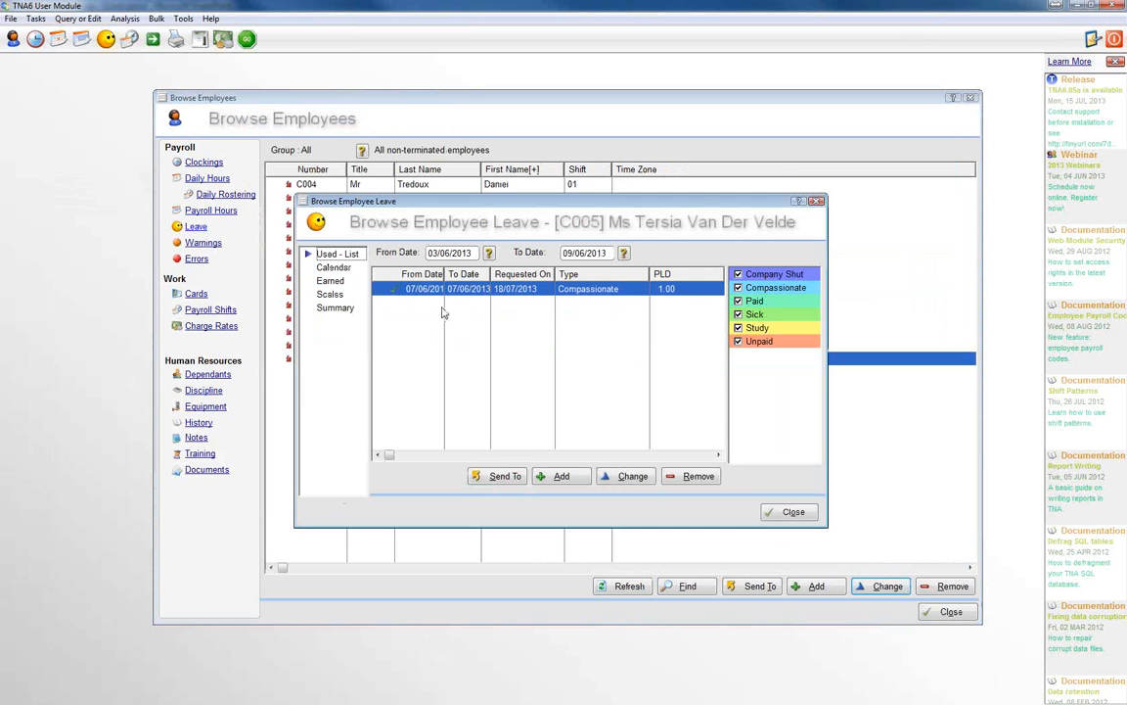
click(692, 478)
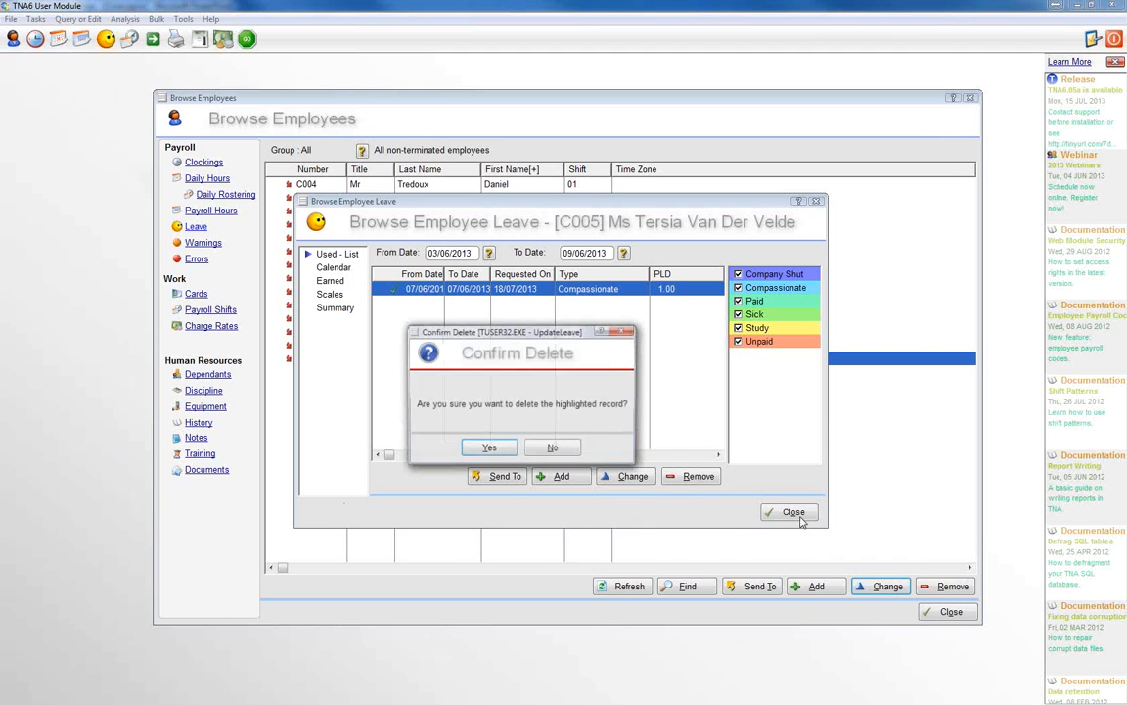
click(484, 449)
click(802, 515)
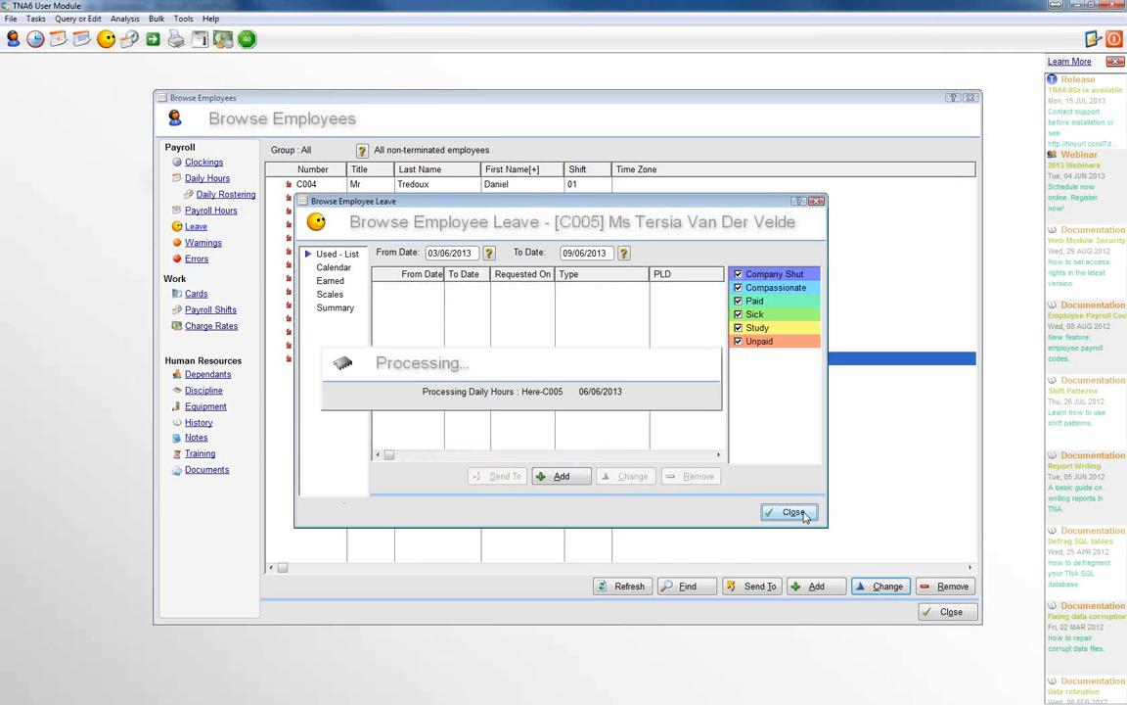
Step: Open the same employee's daily hours and reprocess the 07/06/2013 entry
click(208, 179)
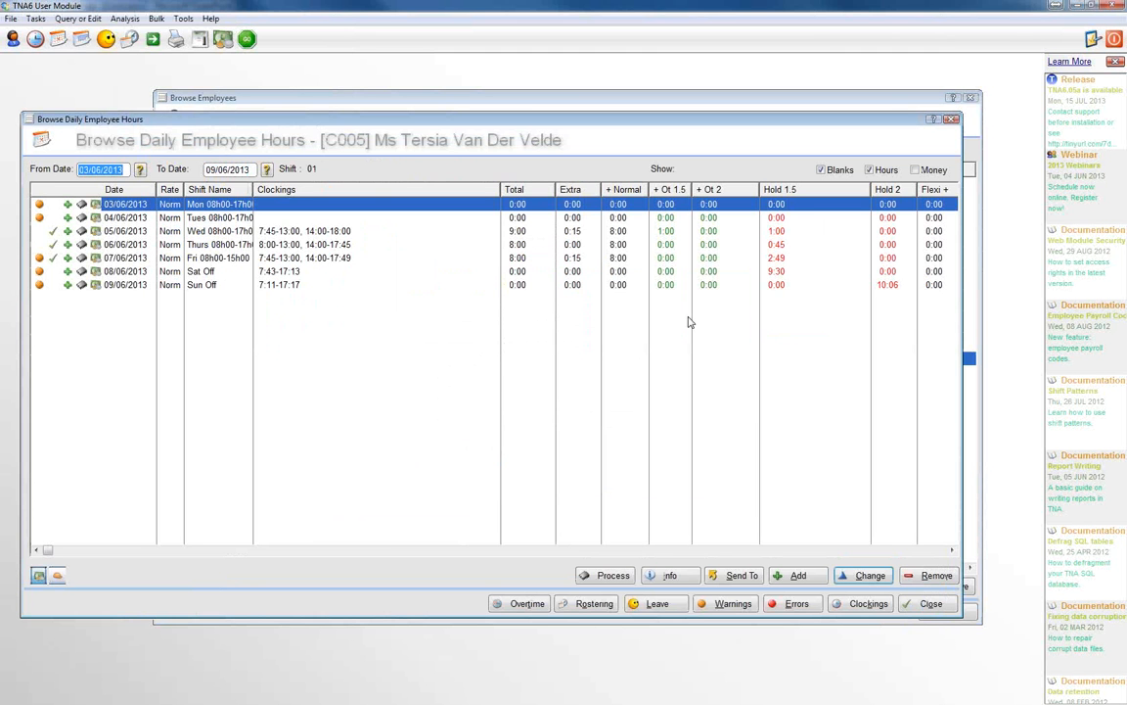
click(210, 257)
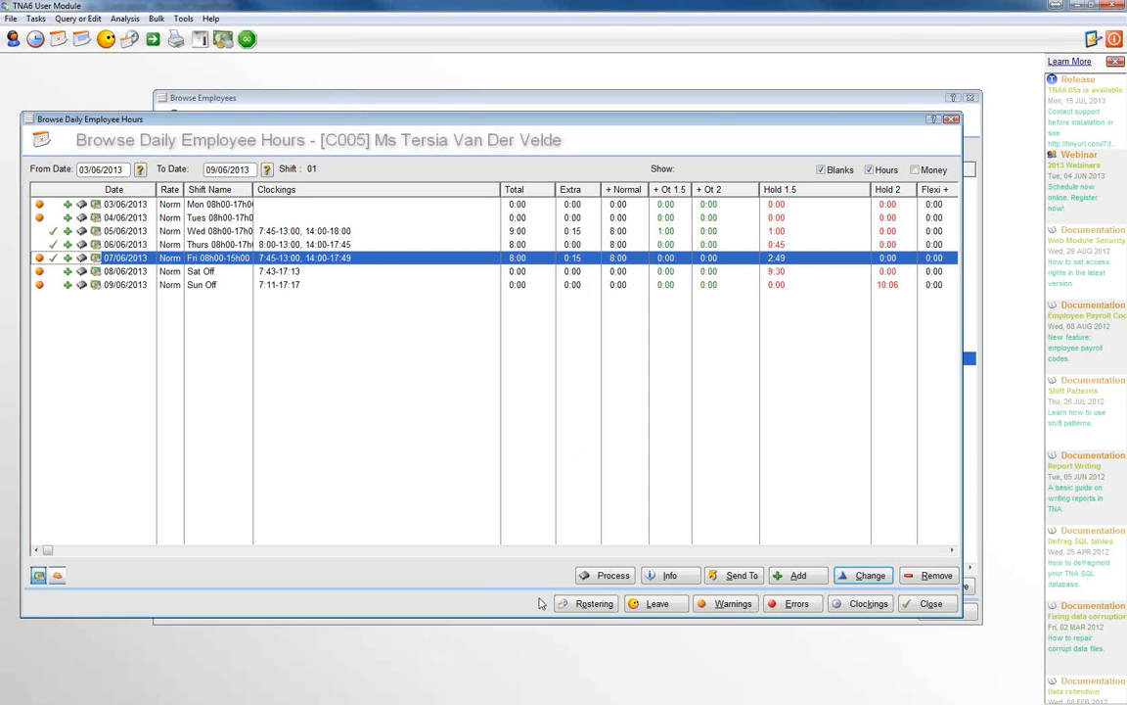
click(603, 577)
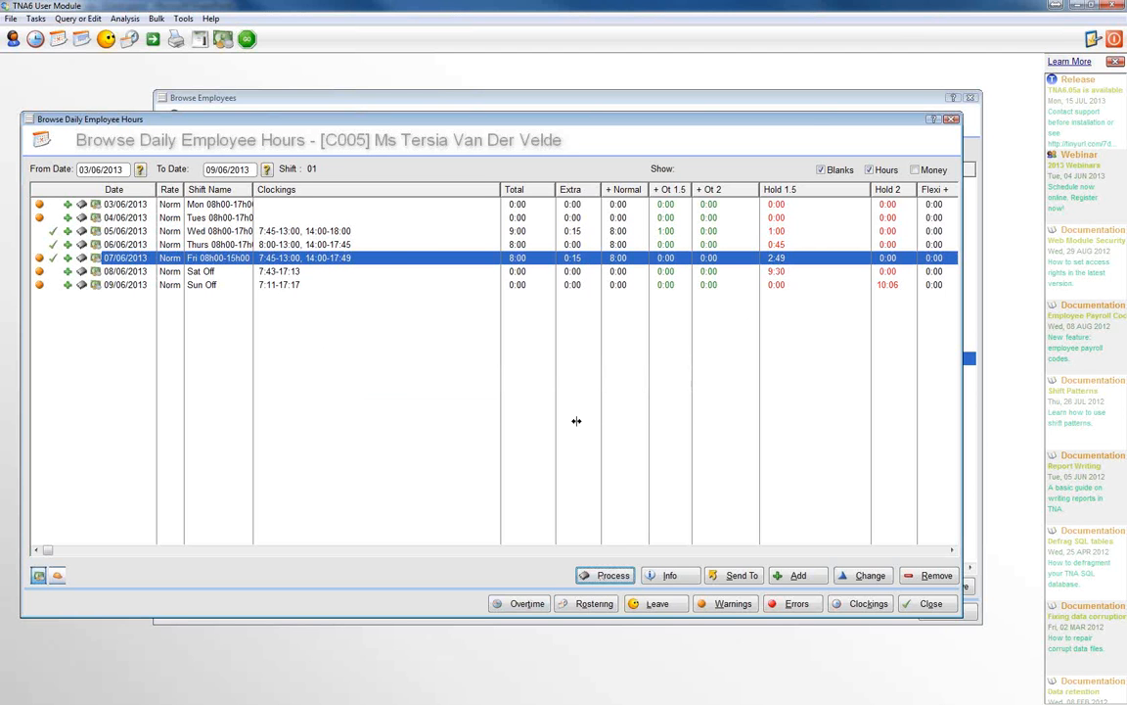
click(680, 262)
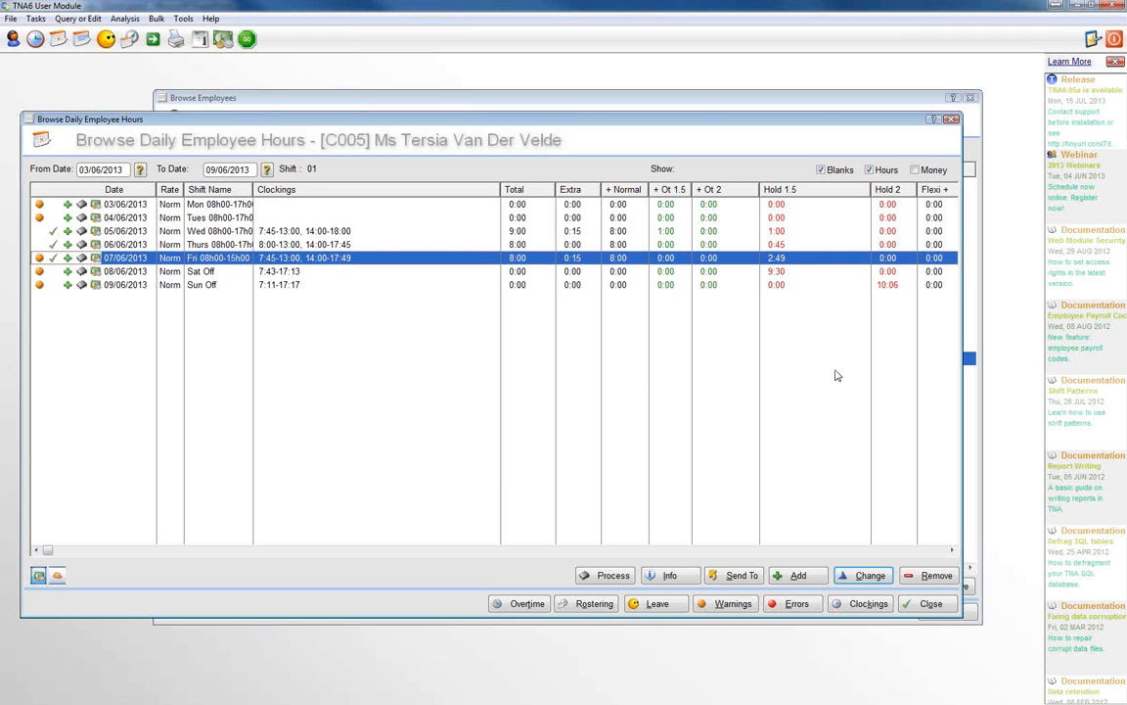
Step: Check the overtime authorisation of 07/06/2013 and the hours of 05/06/2013 and 06/06/2013, and close all windows back to the main screen
click(519, 607)
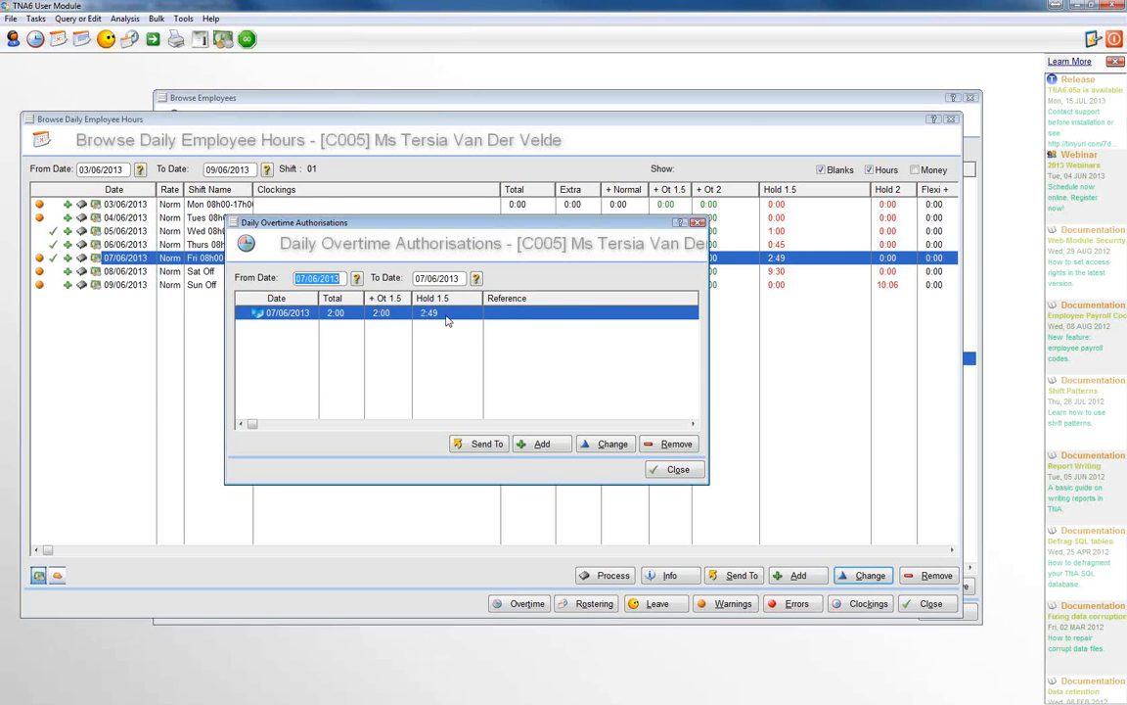
click(677, 470)
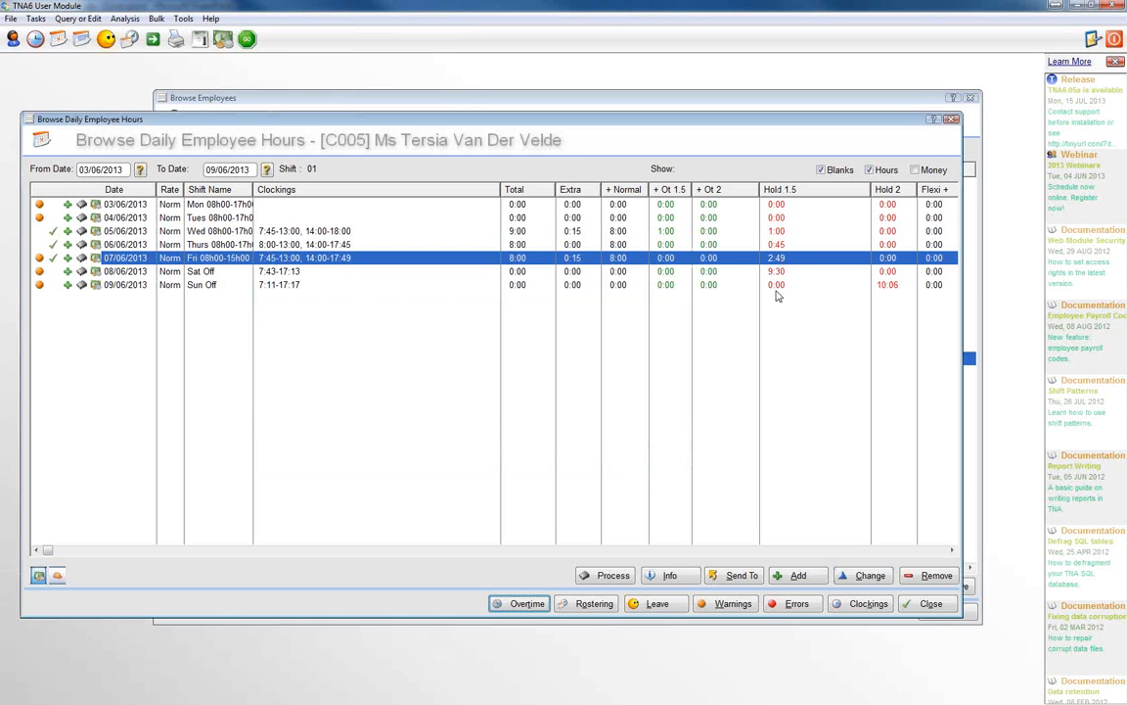
click(667, 232)
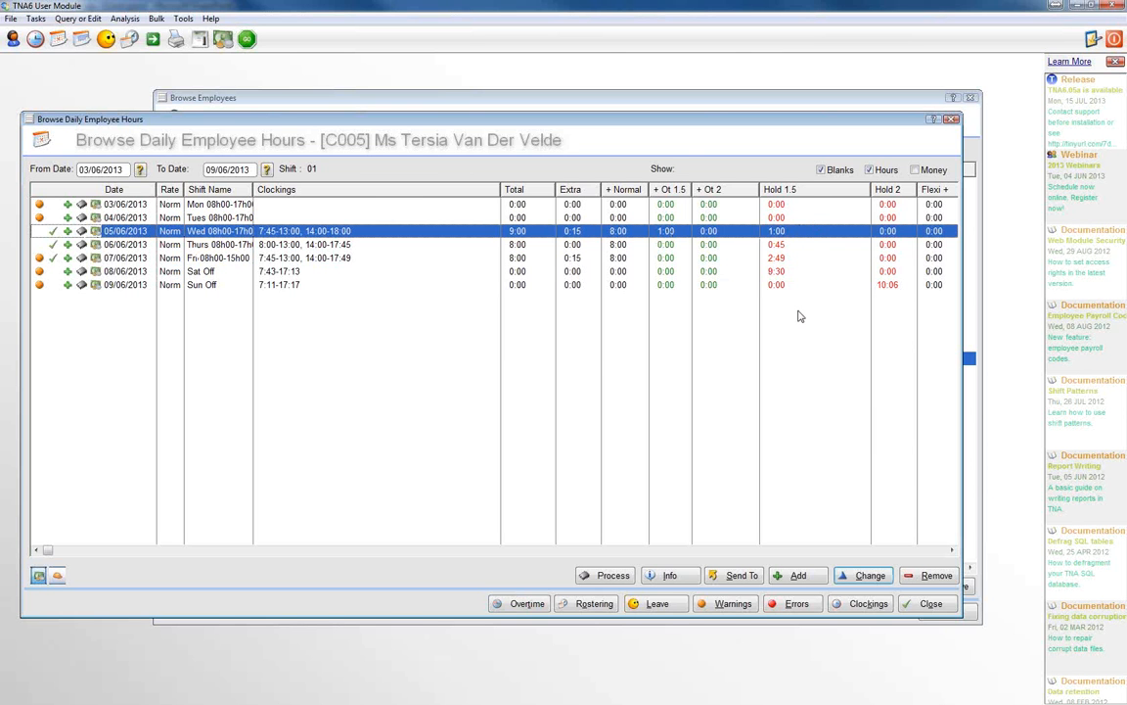
click(792, 245)
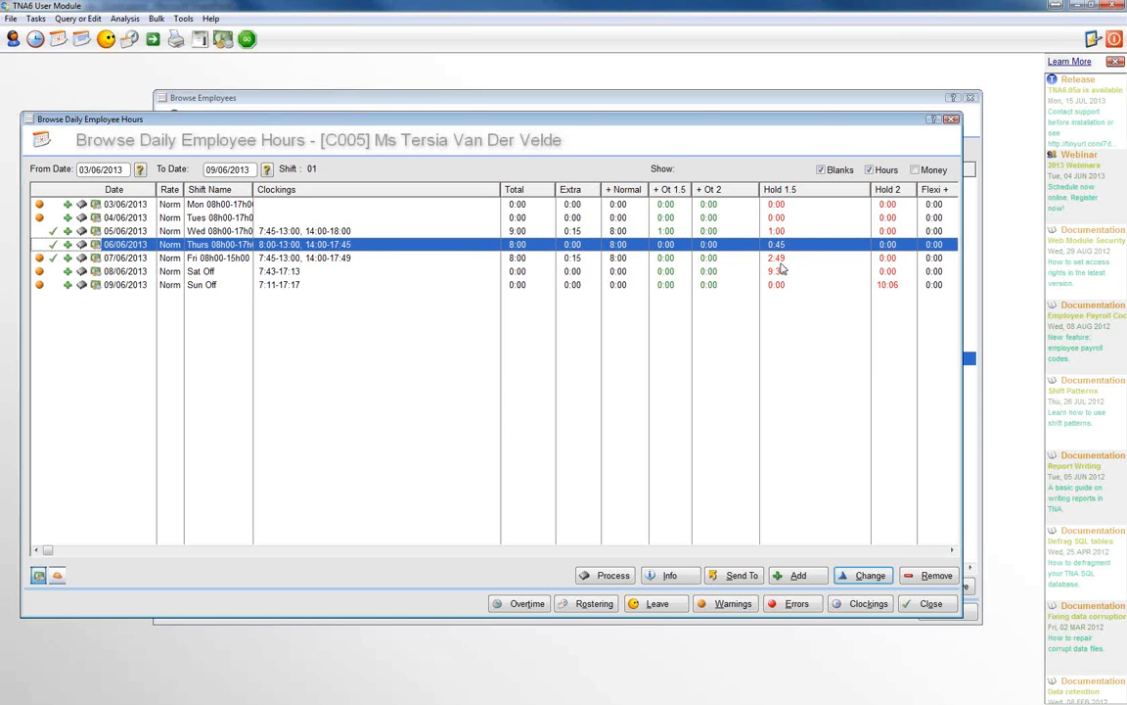
click(929, 603)
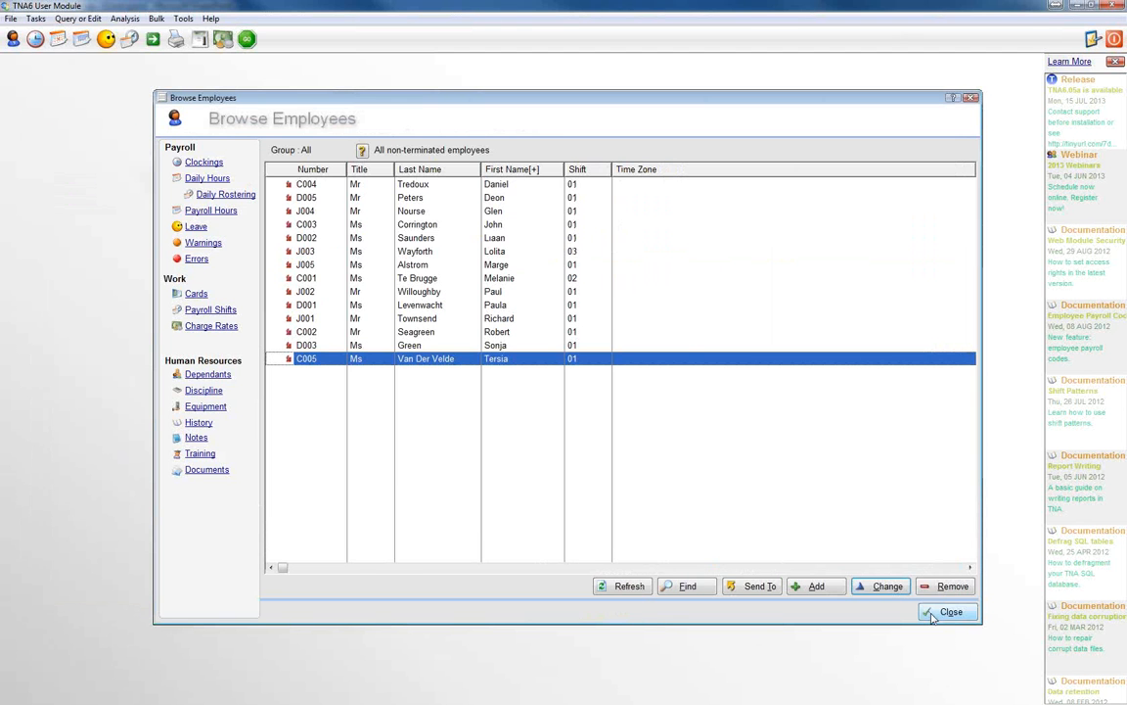
click(935, 614)
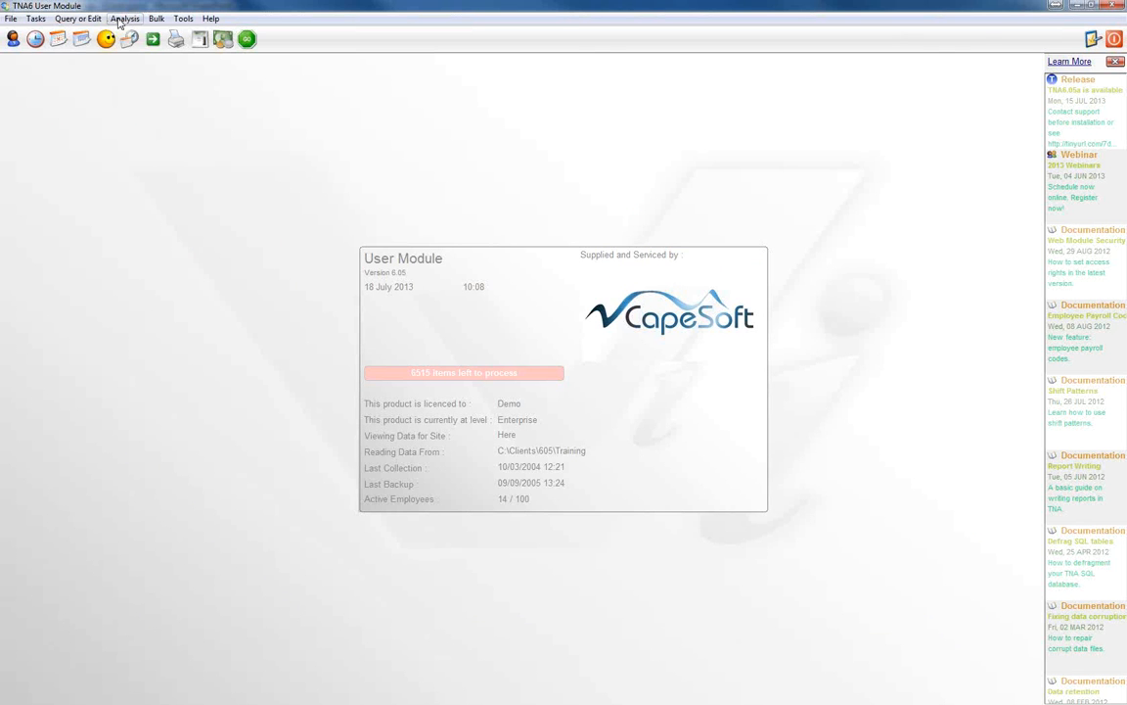
Step: Browse the daily hours overtime authorisations of all non-terminated employees through to the end of the list
click(79, 19)
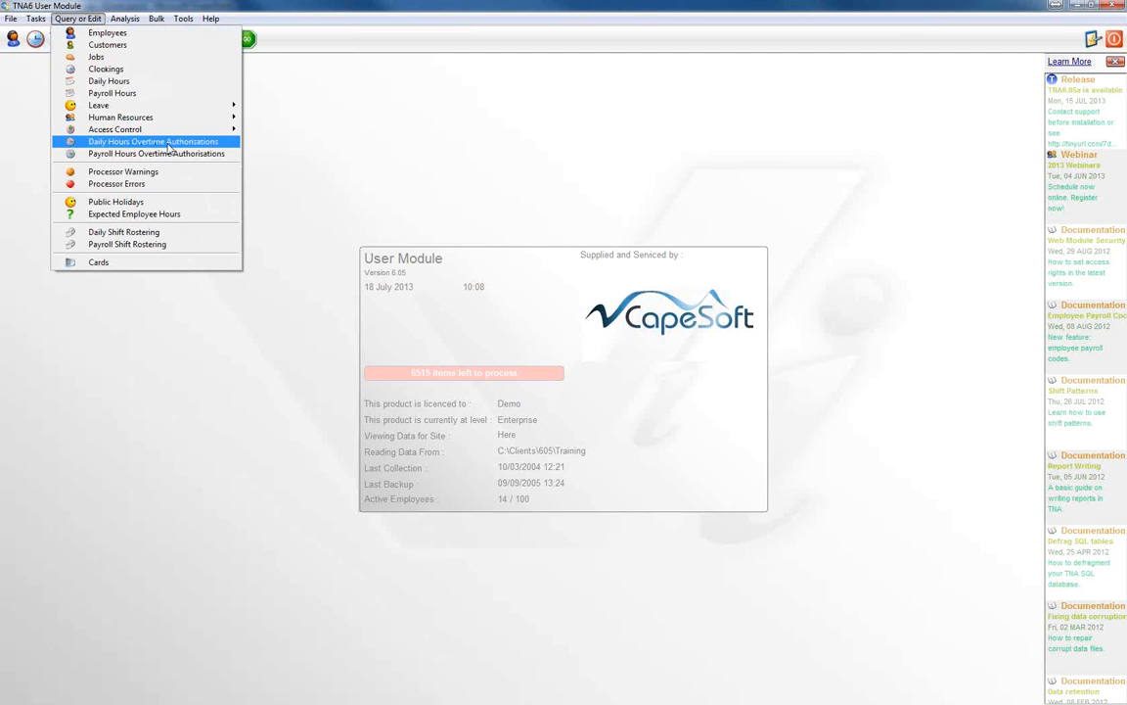
click(178, 143)
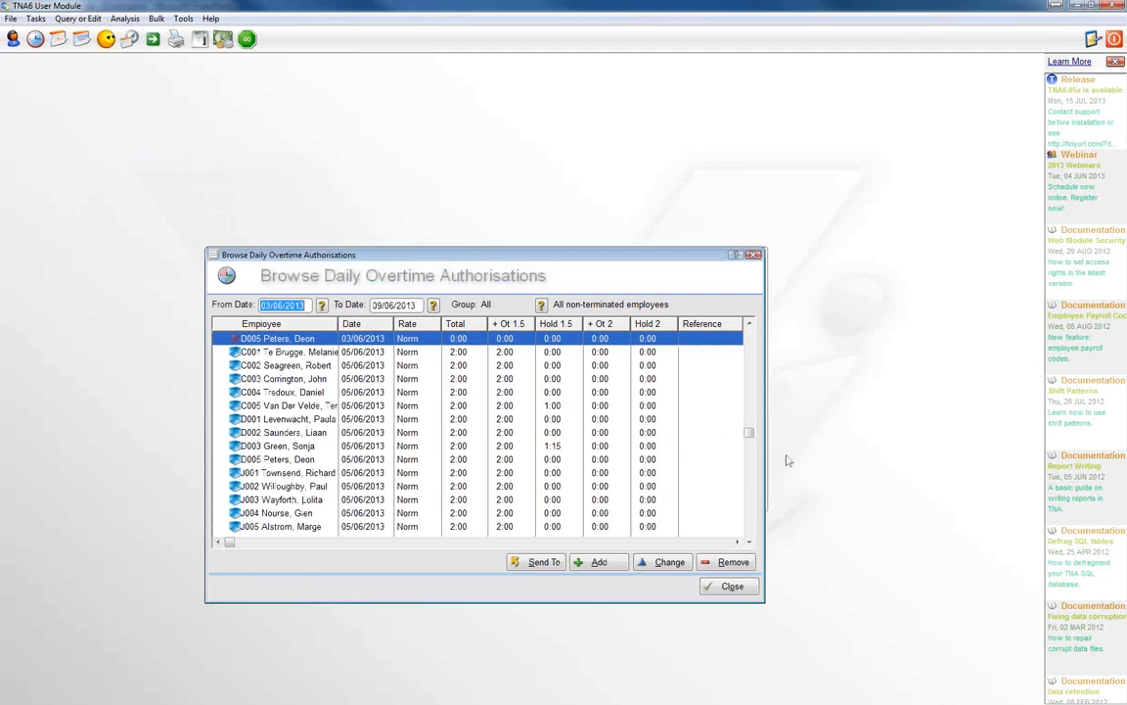
click(714, 421)
scroll(715, 421, down, 12)
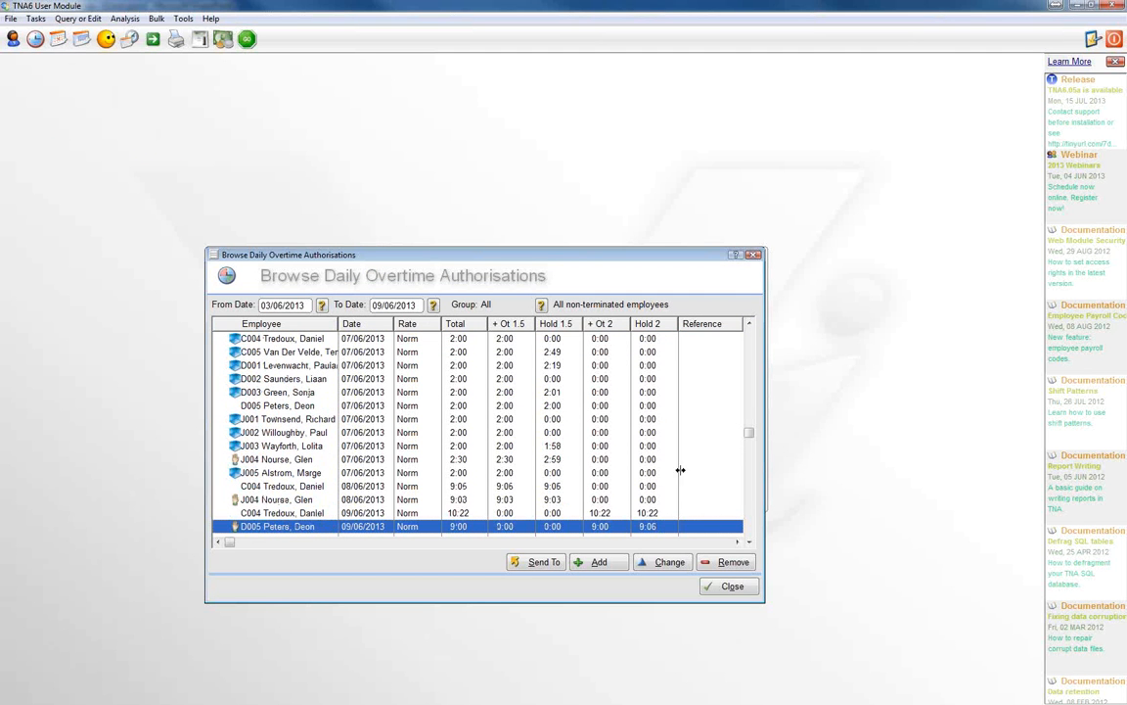
Step: Return to the start of the overtime authorisations, view a blank new authorisation, discard it without saving and close the list
key(Up)
key(Up)
key(Up)
key(Up)
key(Up)
key(Up)
key(Up)
key(Up)
key(Up)
key(Up)
key(Up)
key(Up)
key(Up)
key(Up)
key(Up)
key(Up)
key(Up)
key(Up)
key(Up)
key(Up)
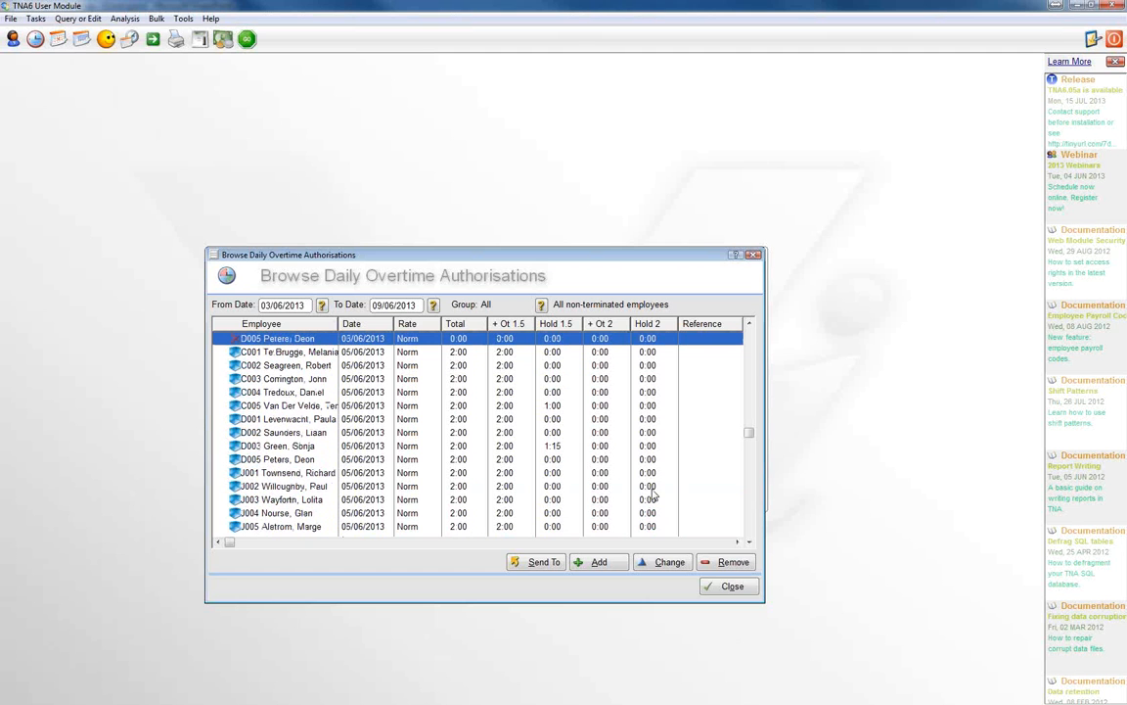
click(598, 564)
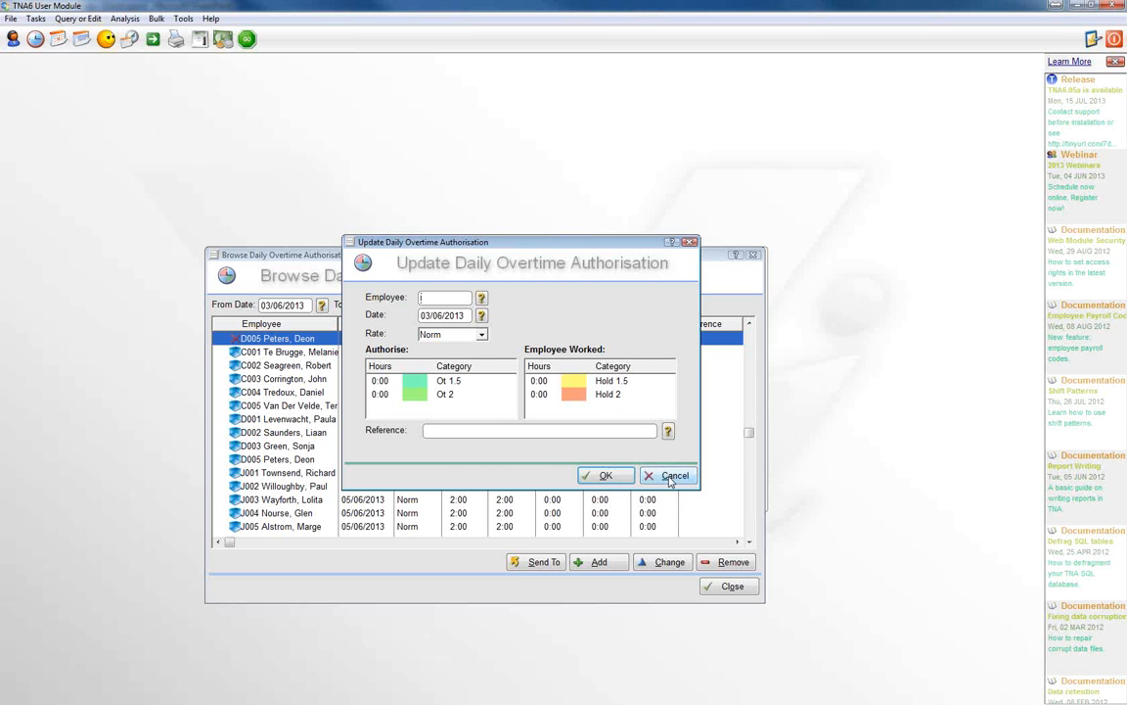
key(Escape)
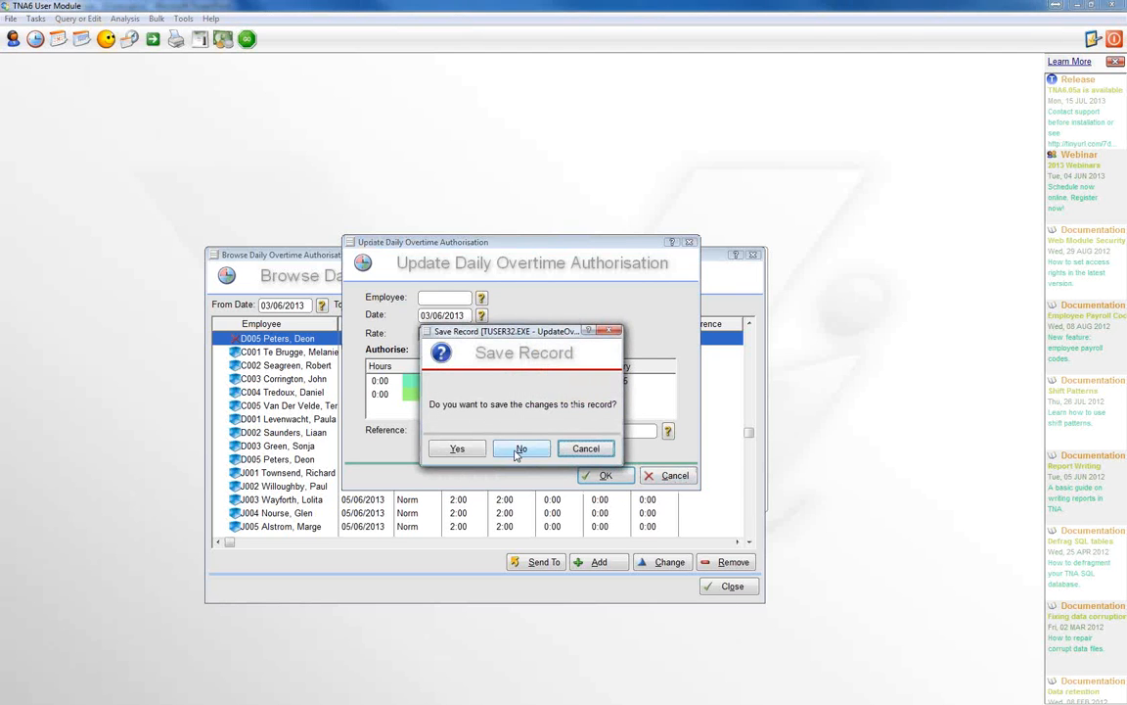
click(470, 403)
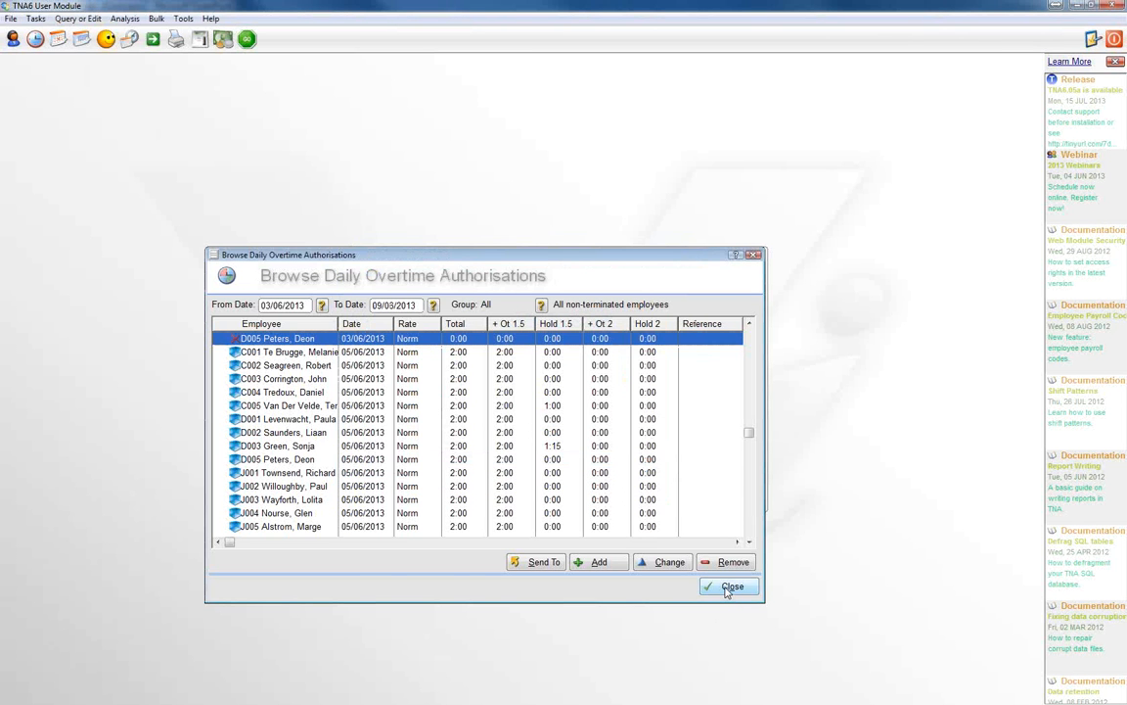
click(728, 587)
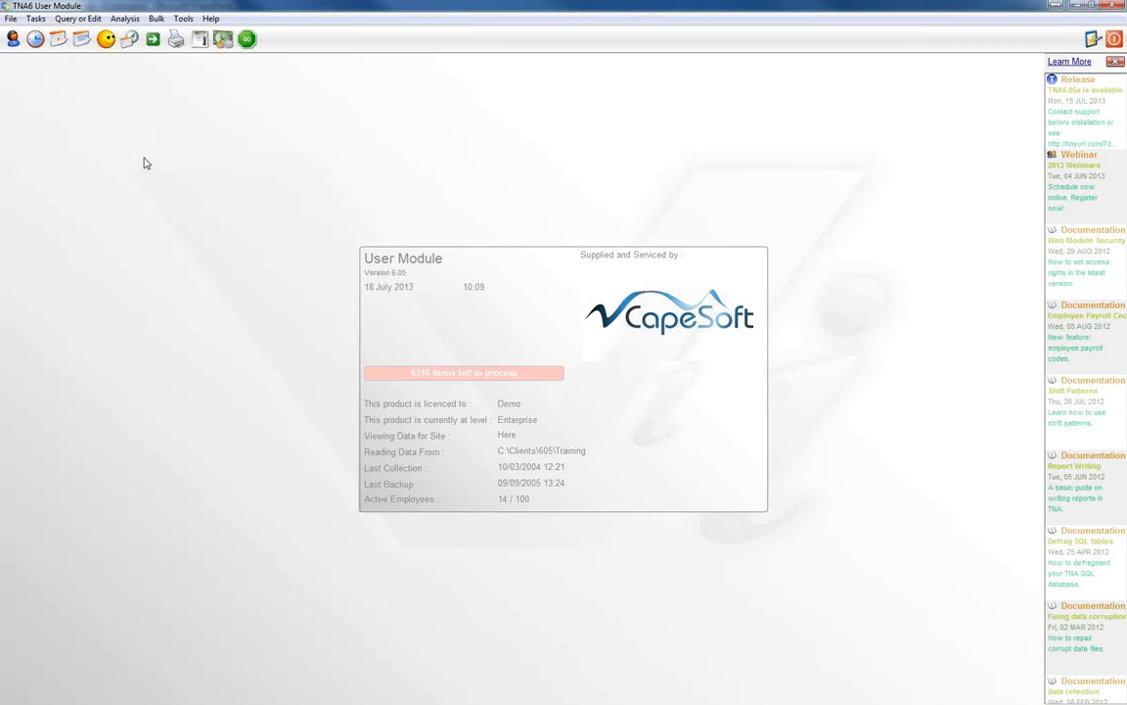
Step: View the employment settings for annual and sick leave of the employee on shift 02, cancel without changes and close the employee list
click(12, 41)
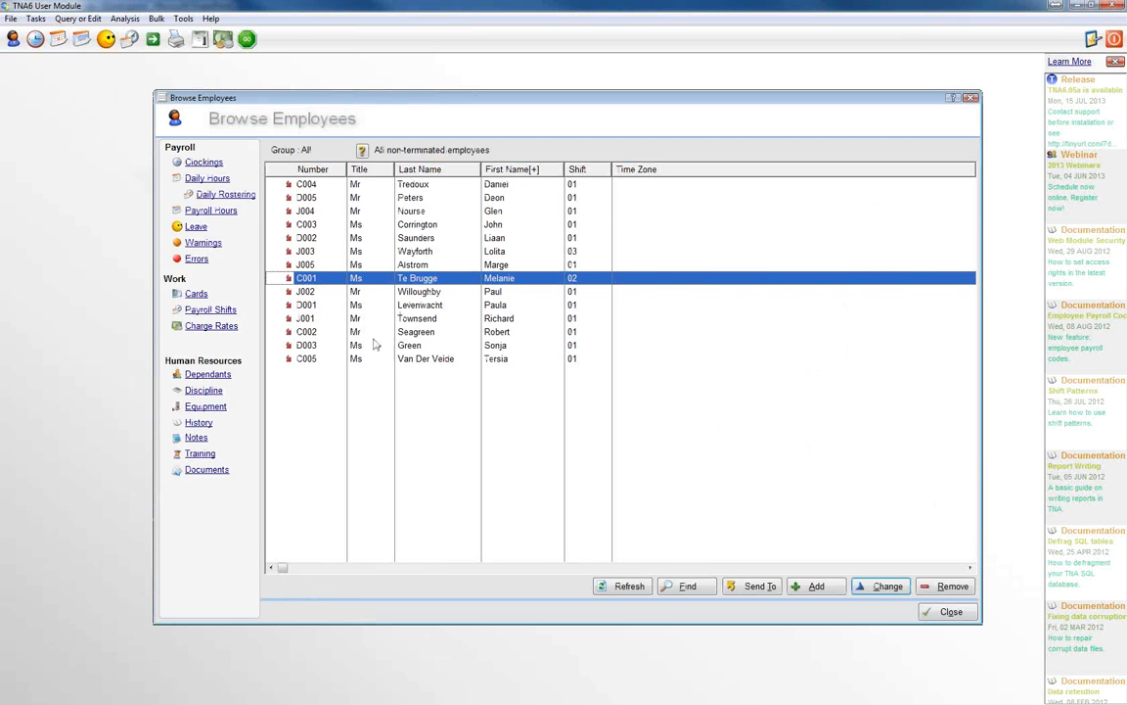
click(883, 590)
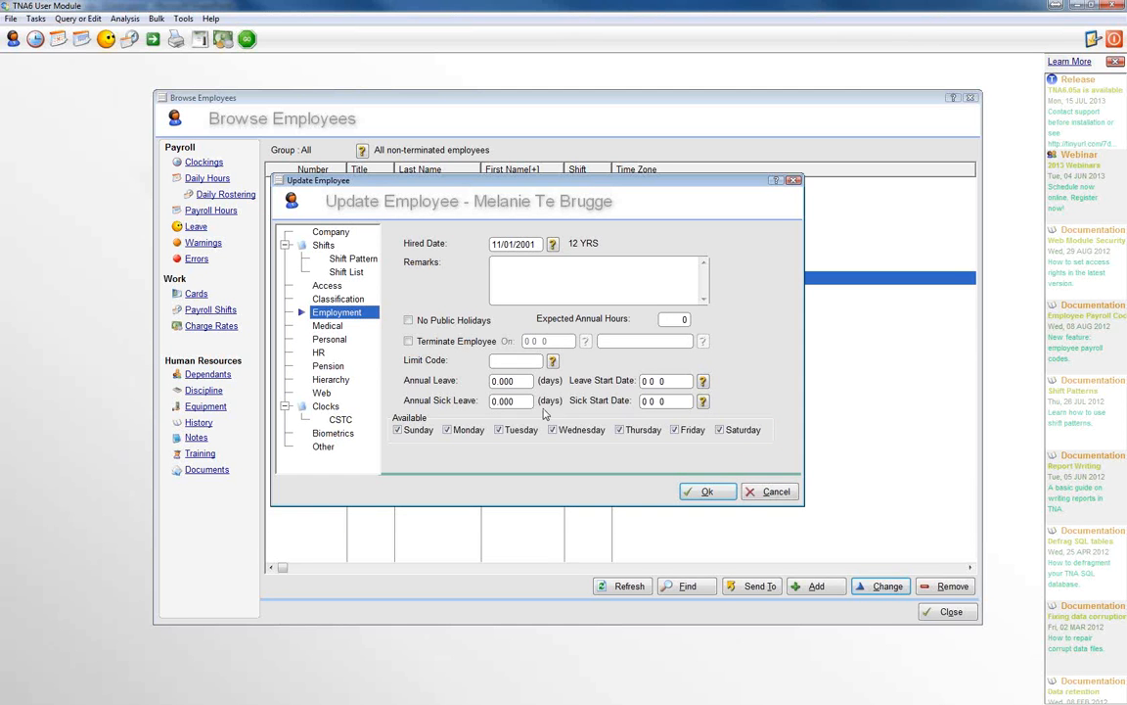
click(495, 401)
click(771, 494)
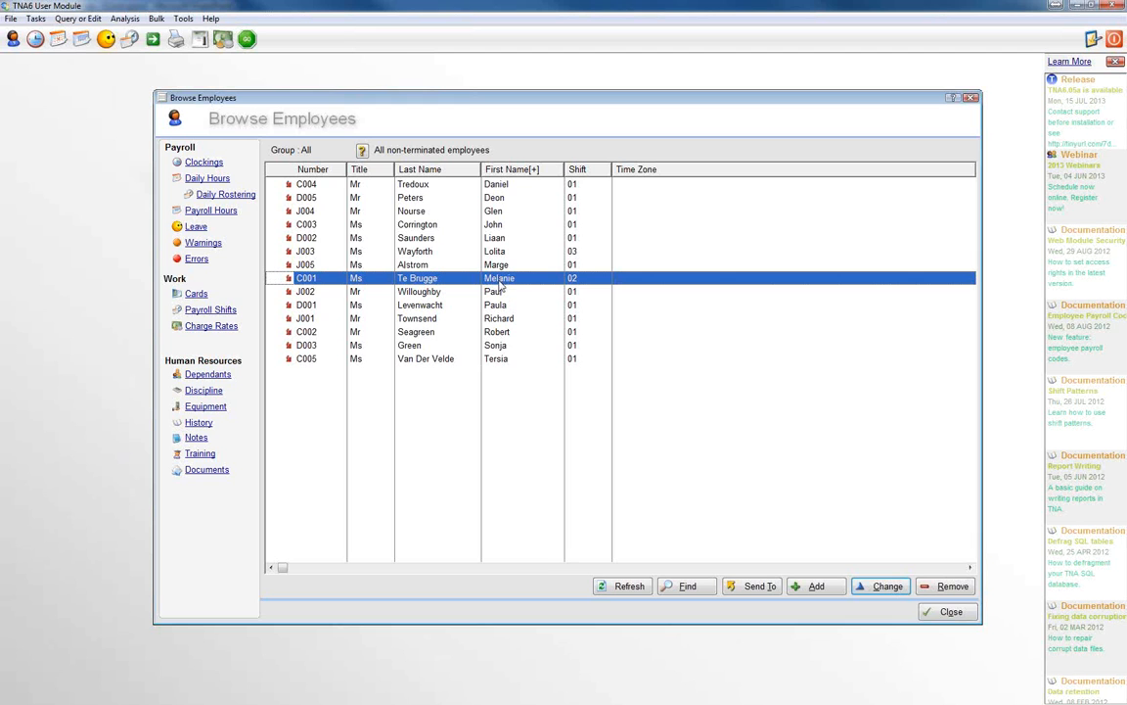
click(951, 613)
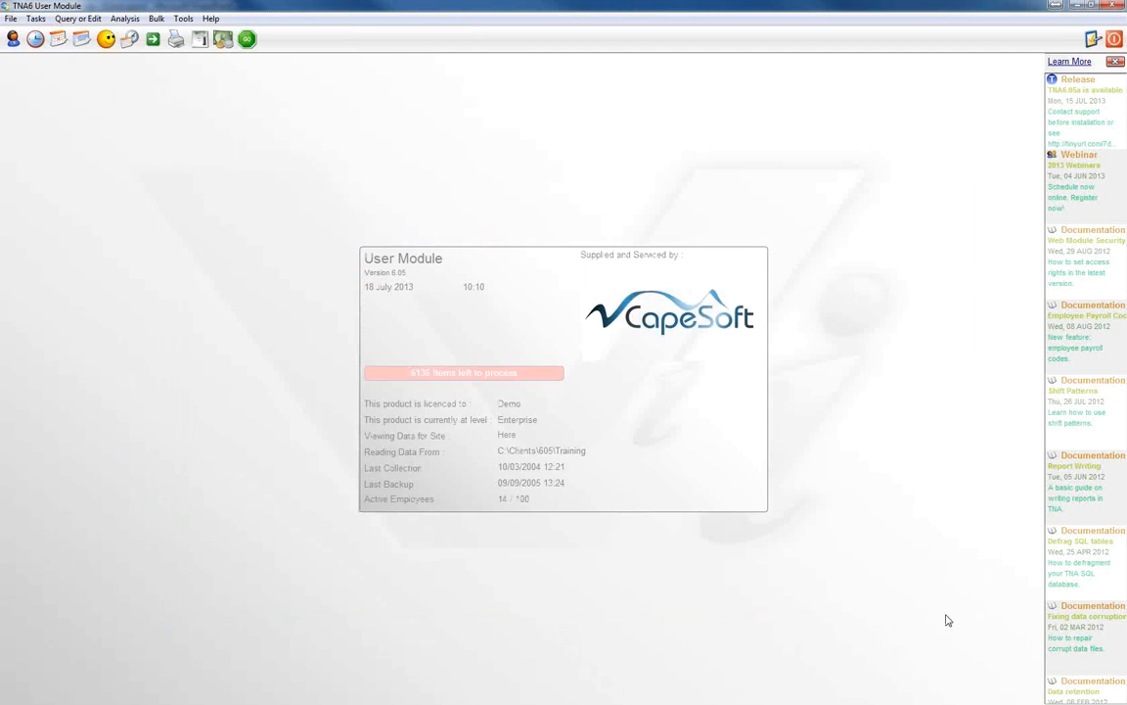